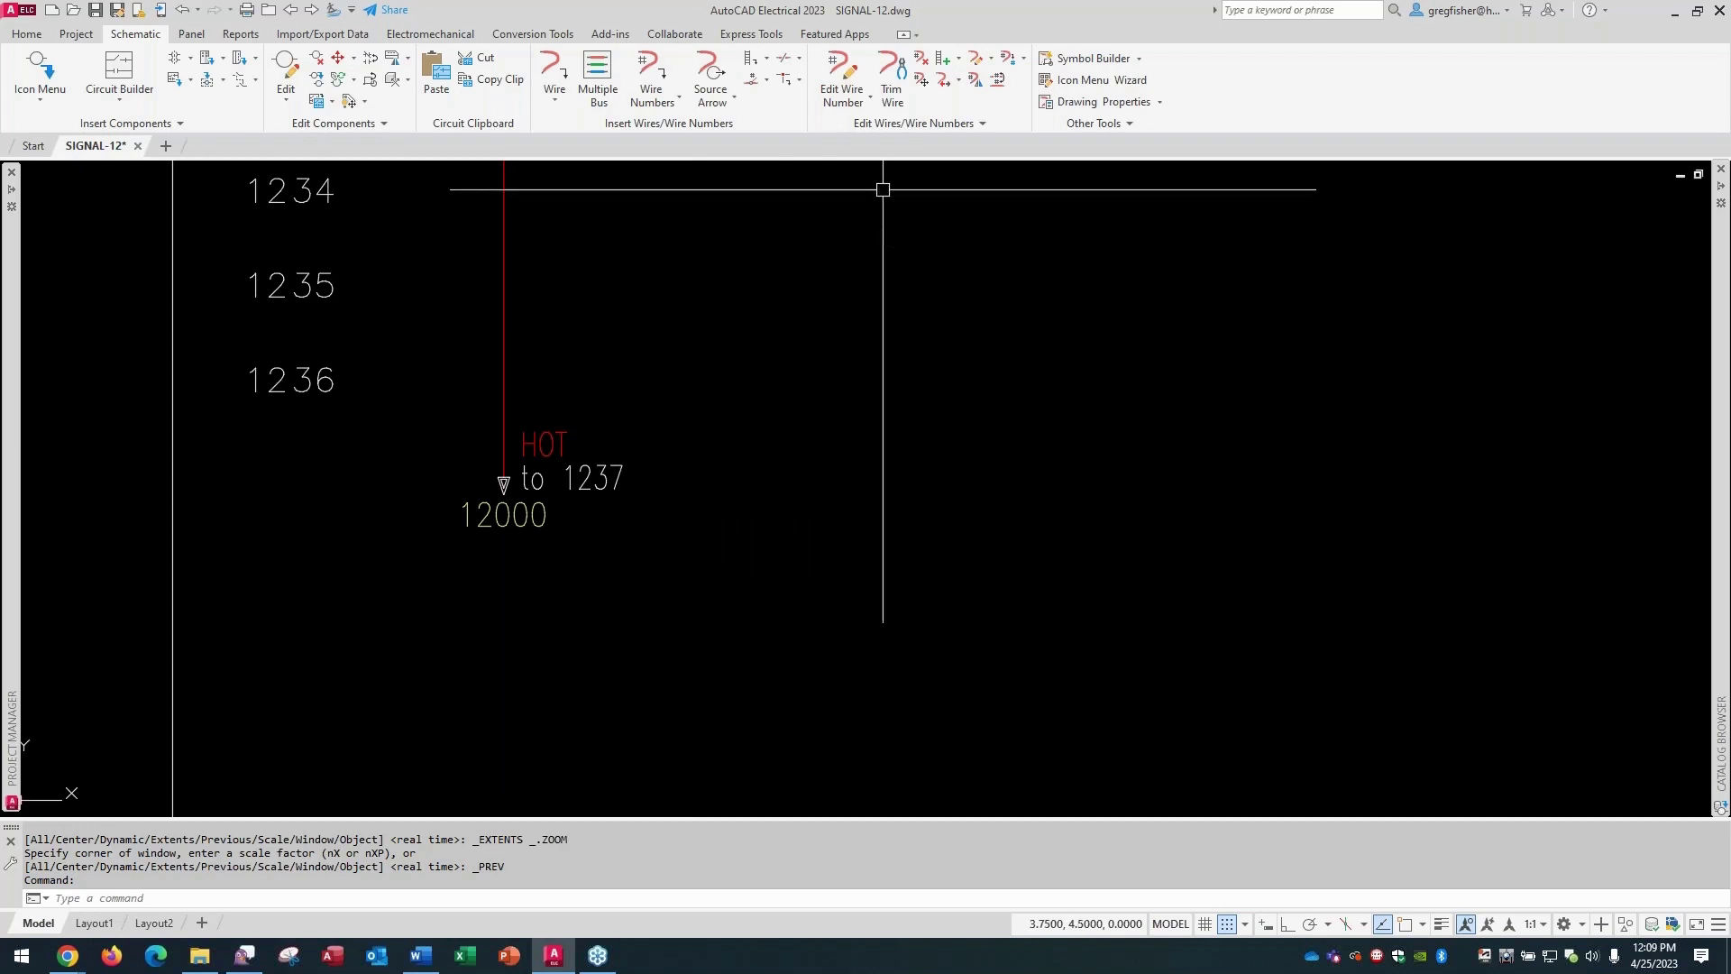
left_click(714, 99)
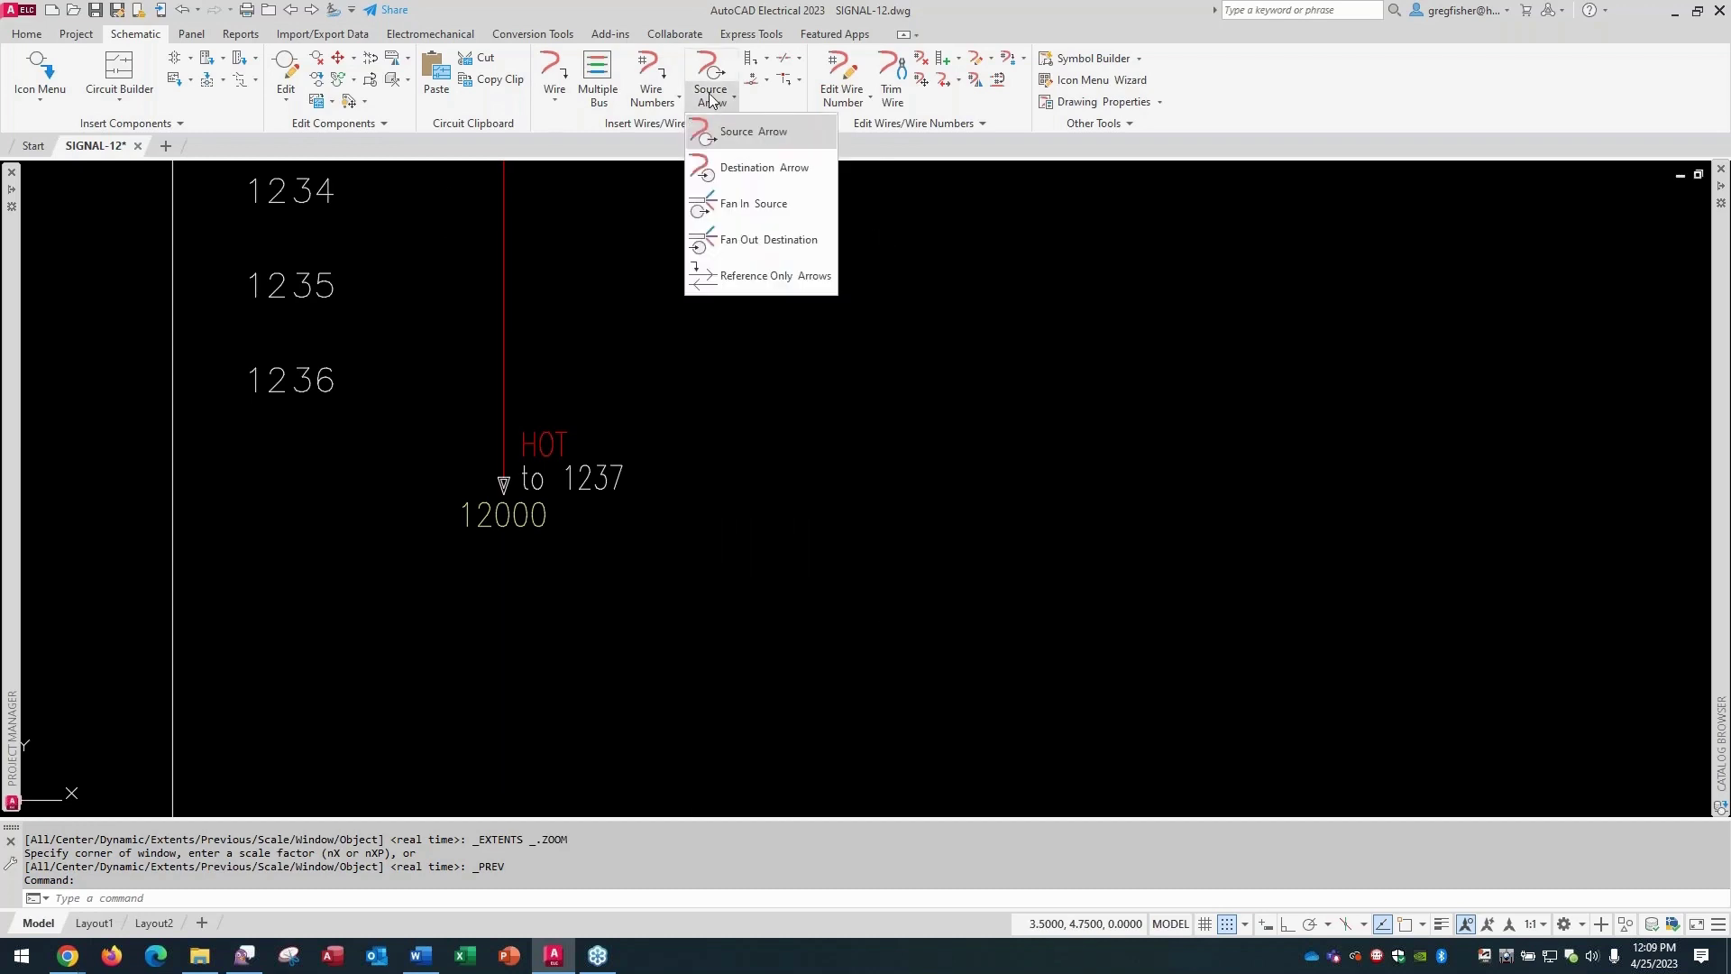
left_click(741, 173)
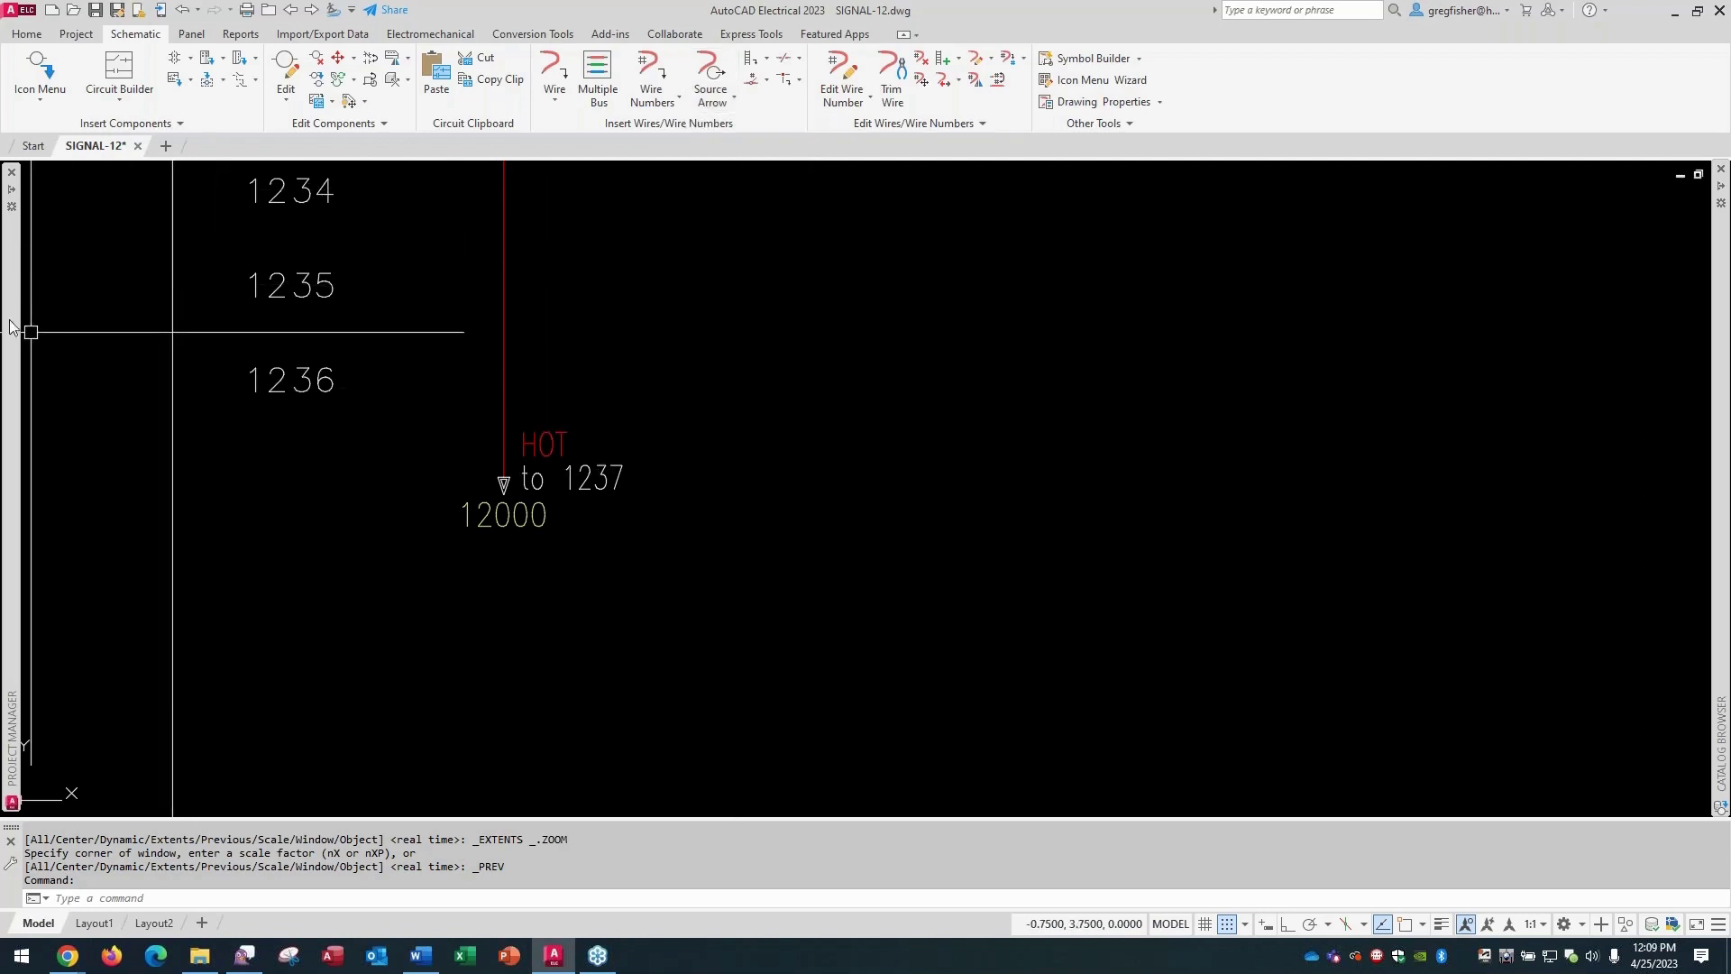
Examine the schematic library paths in the SIGNAL project's properties, including the CUSTOM and jic125 folders, and leave the settings without changes.
mouse_move(10, 327)
right_click(93, 249)
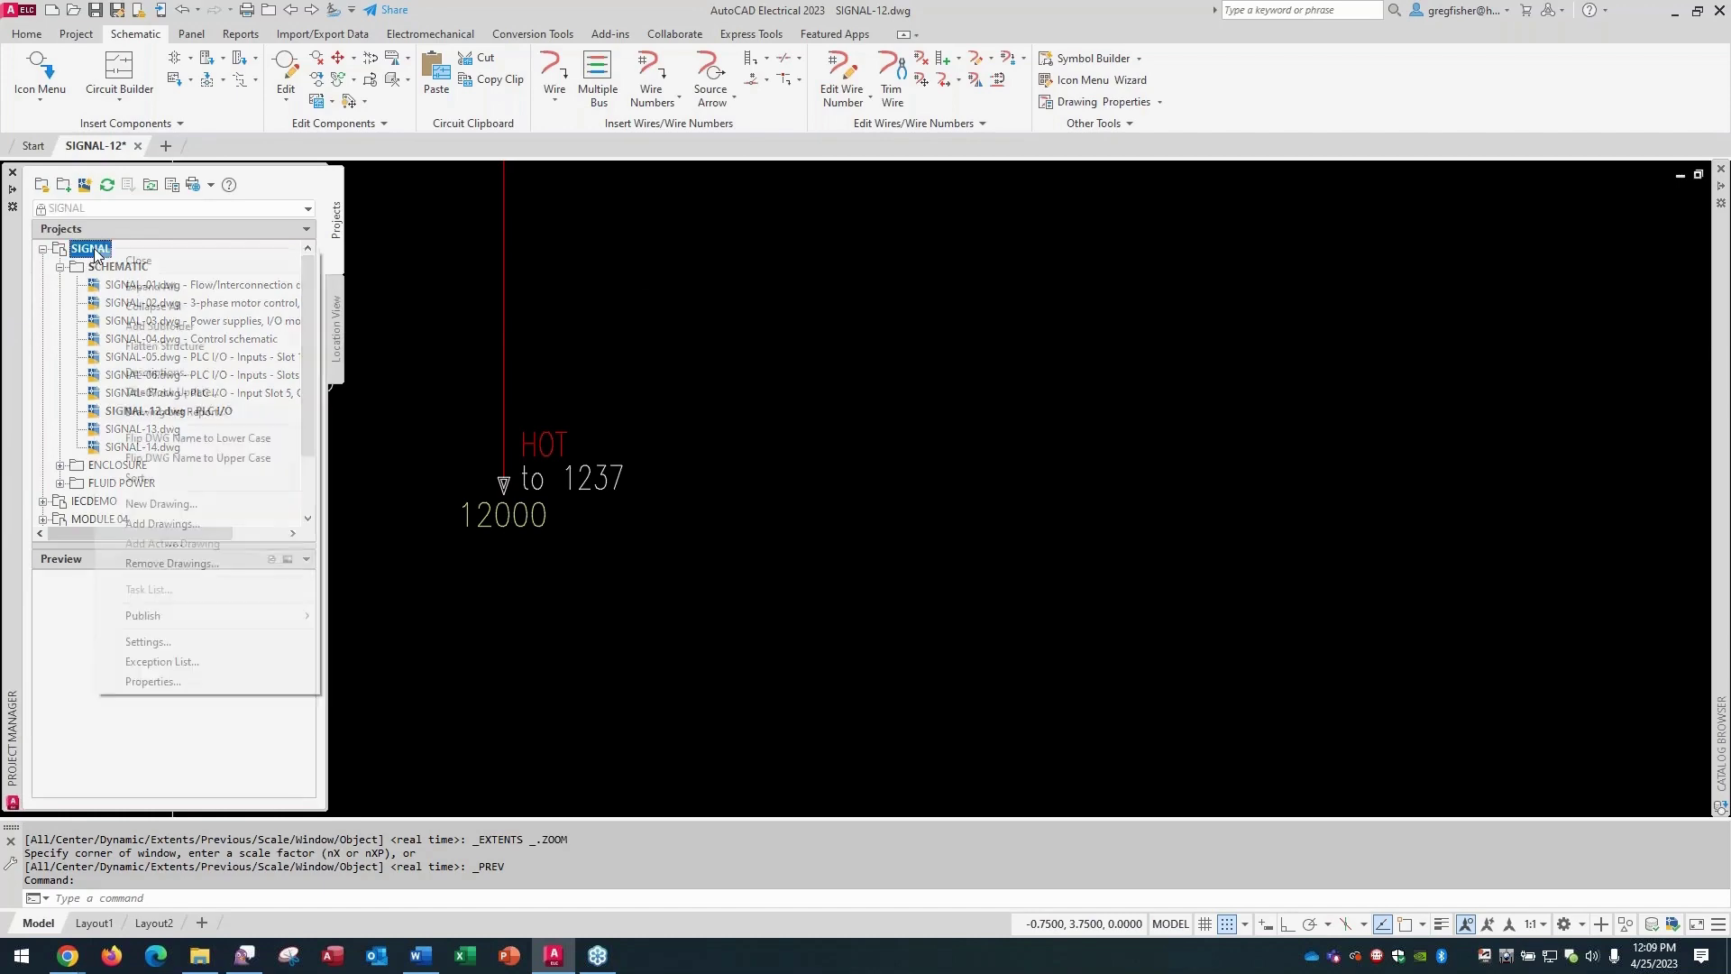
left_click(153, 683)
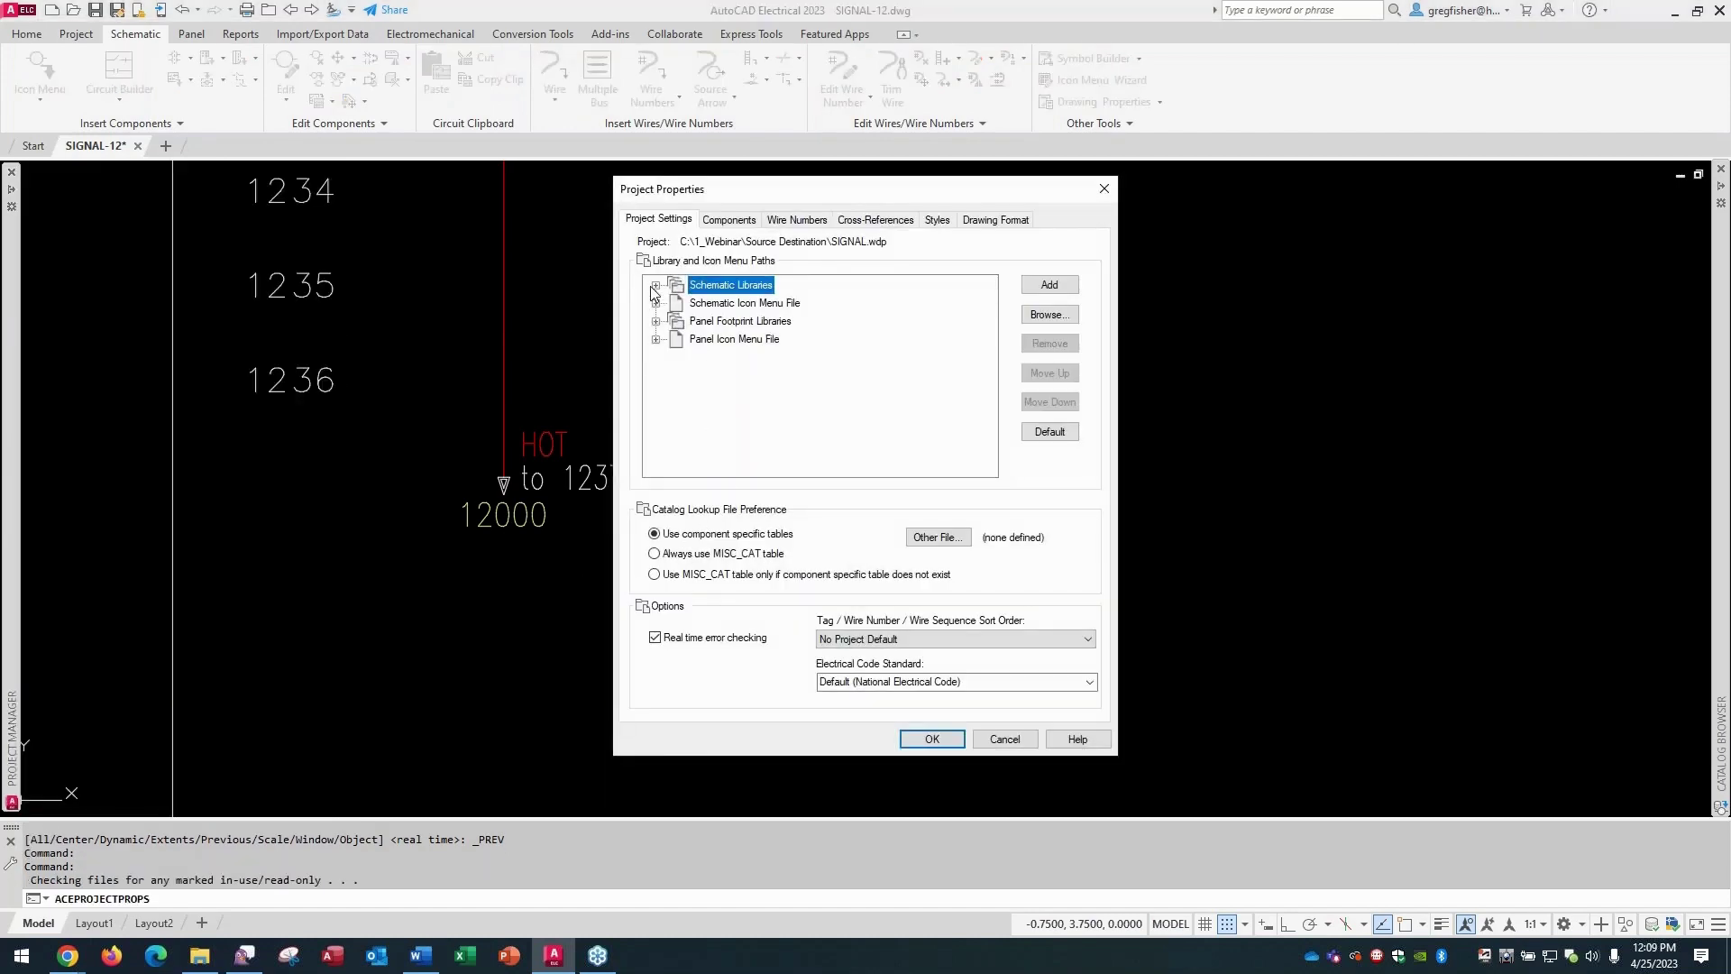
left_click(656, 284)
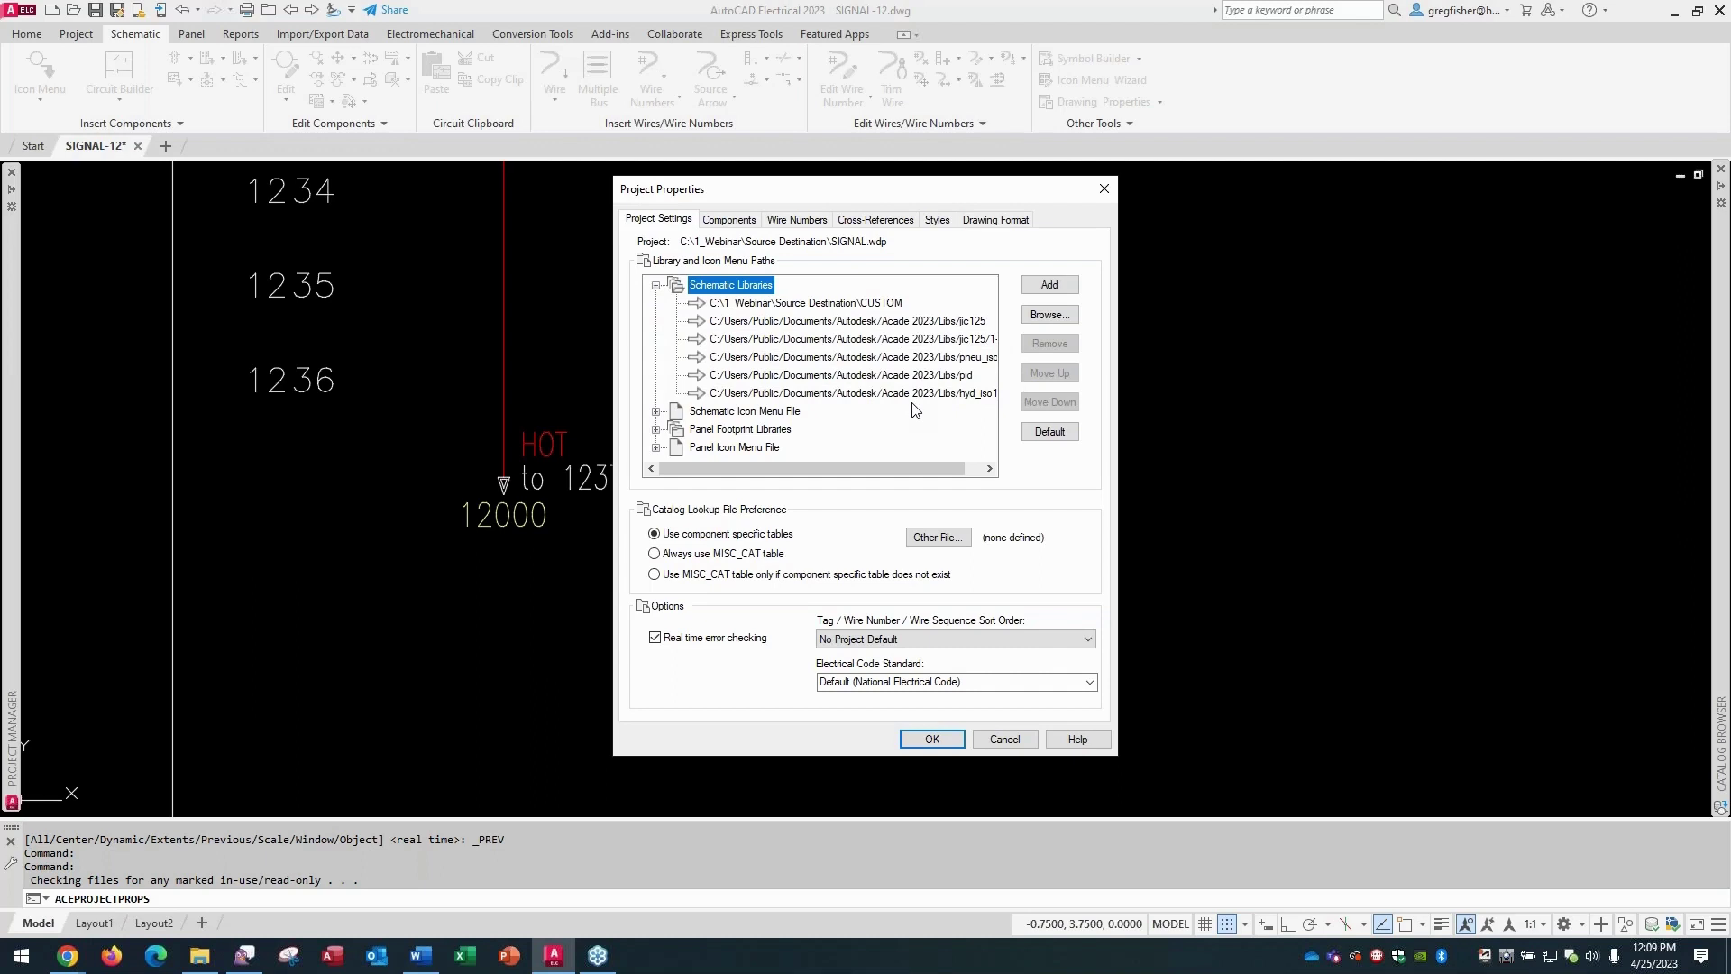
left_click(895, 303)
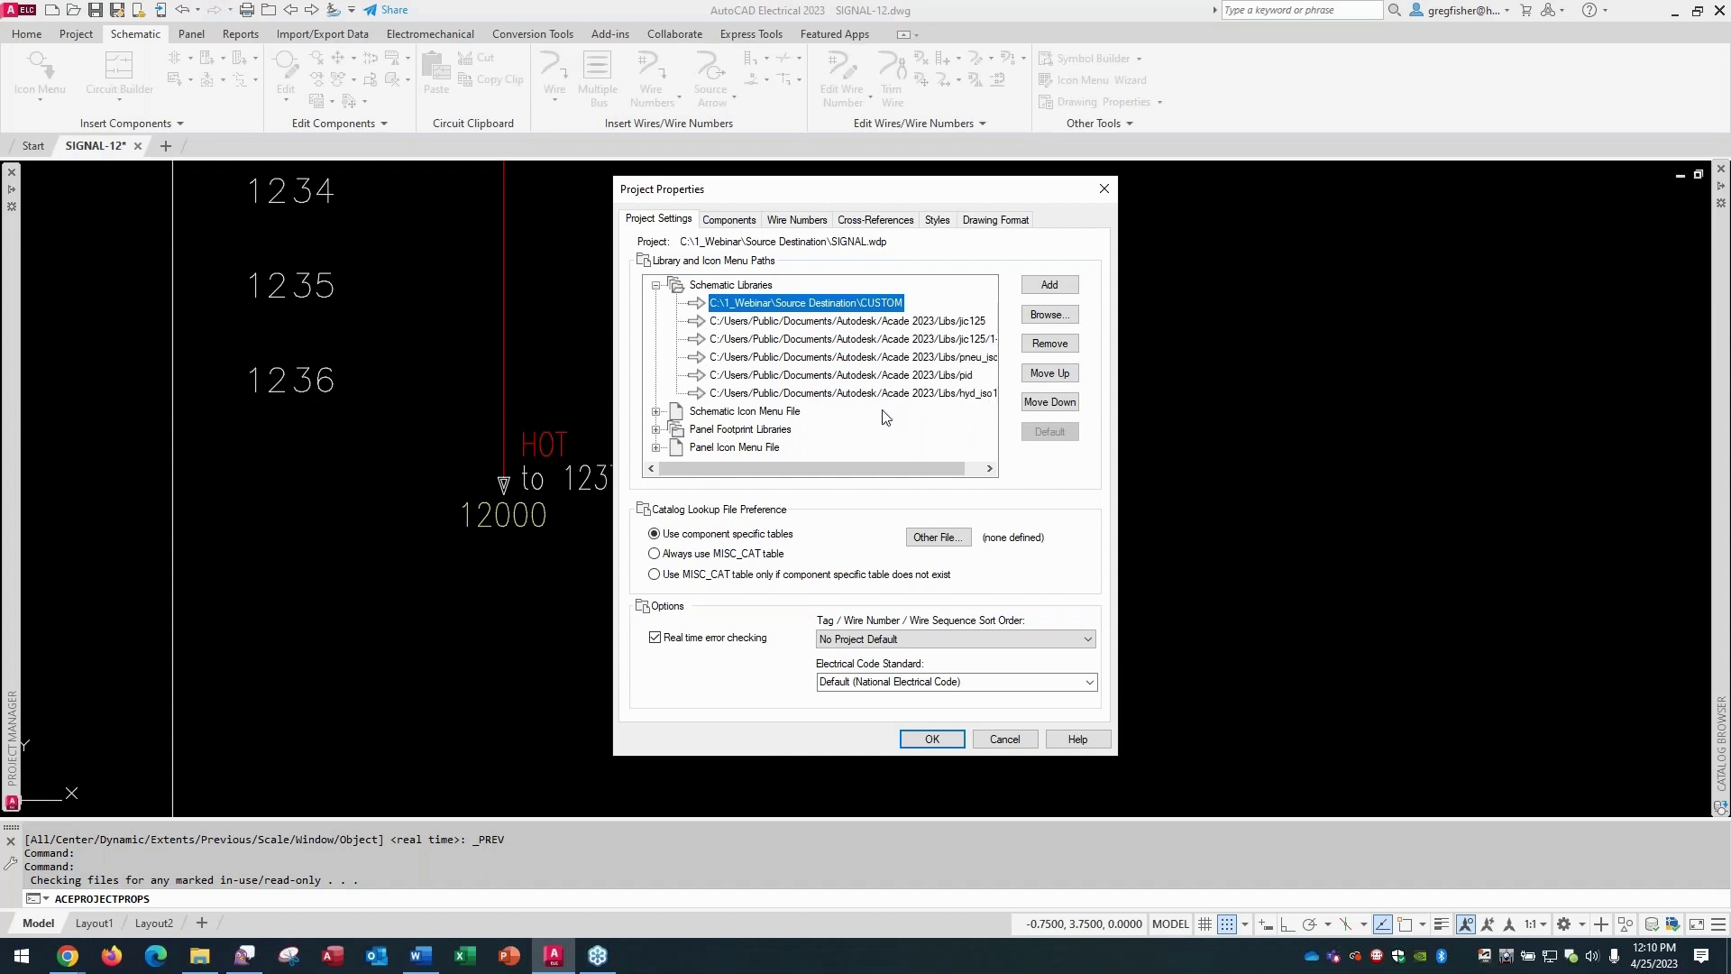
left_click(876, 323)
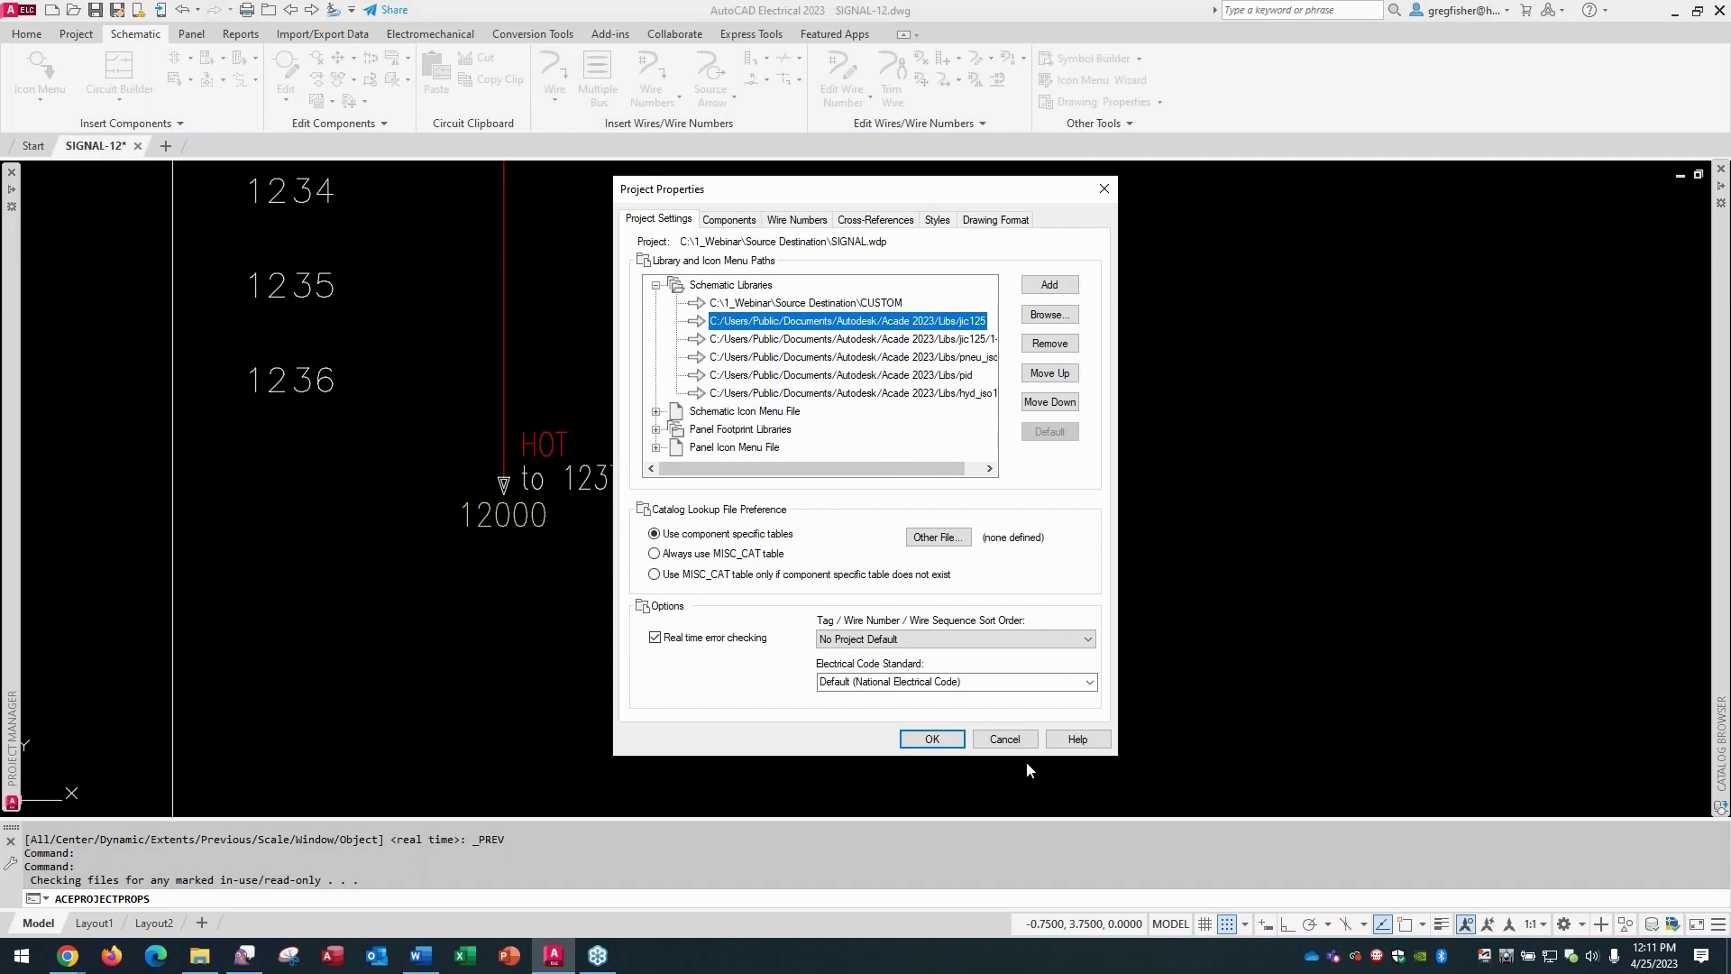
left_click(1006, 740)
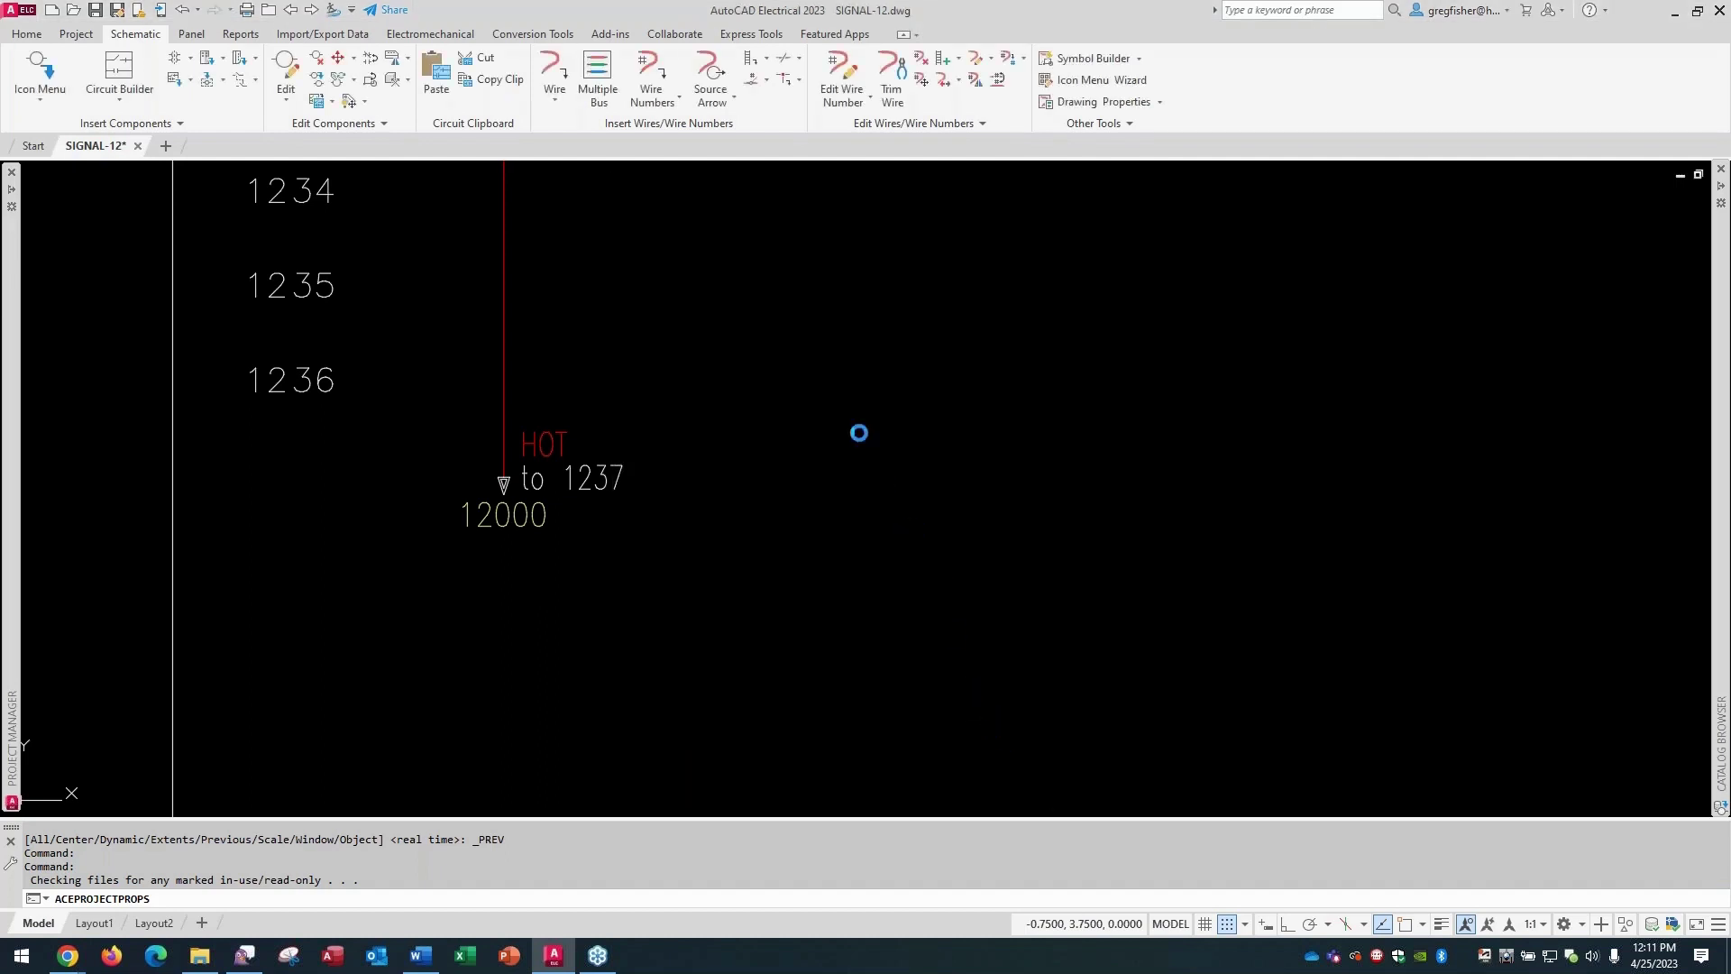
Start a Write Block export in SIGNAL-12 with the existing block HA1S4 as its source.
scroll(734, 356, "down", 3)
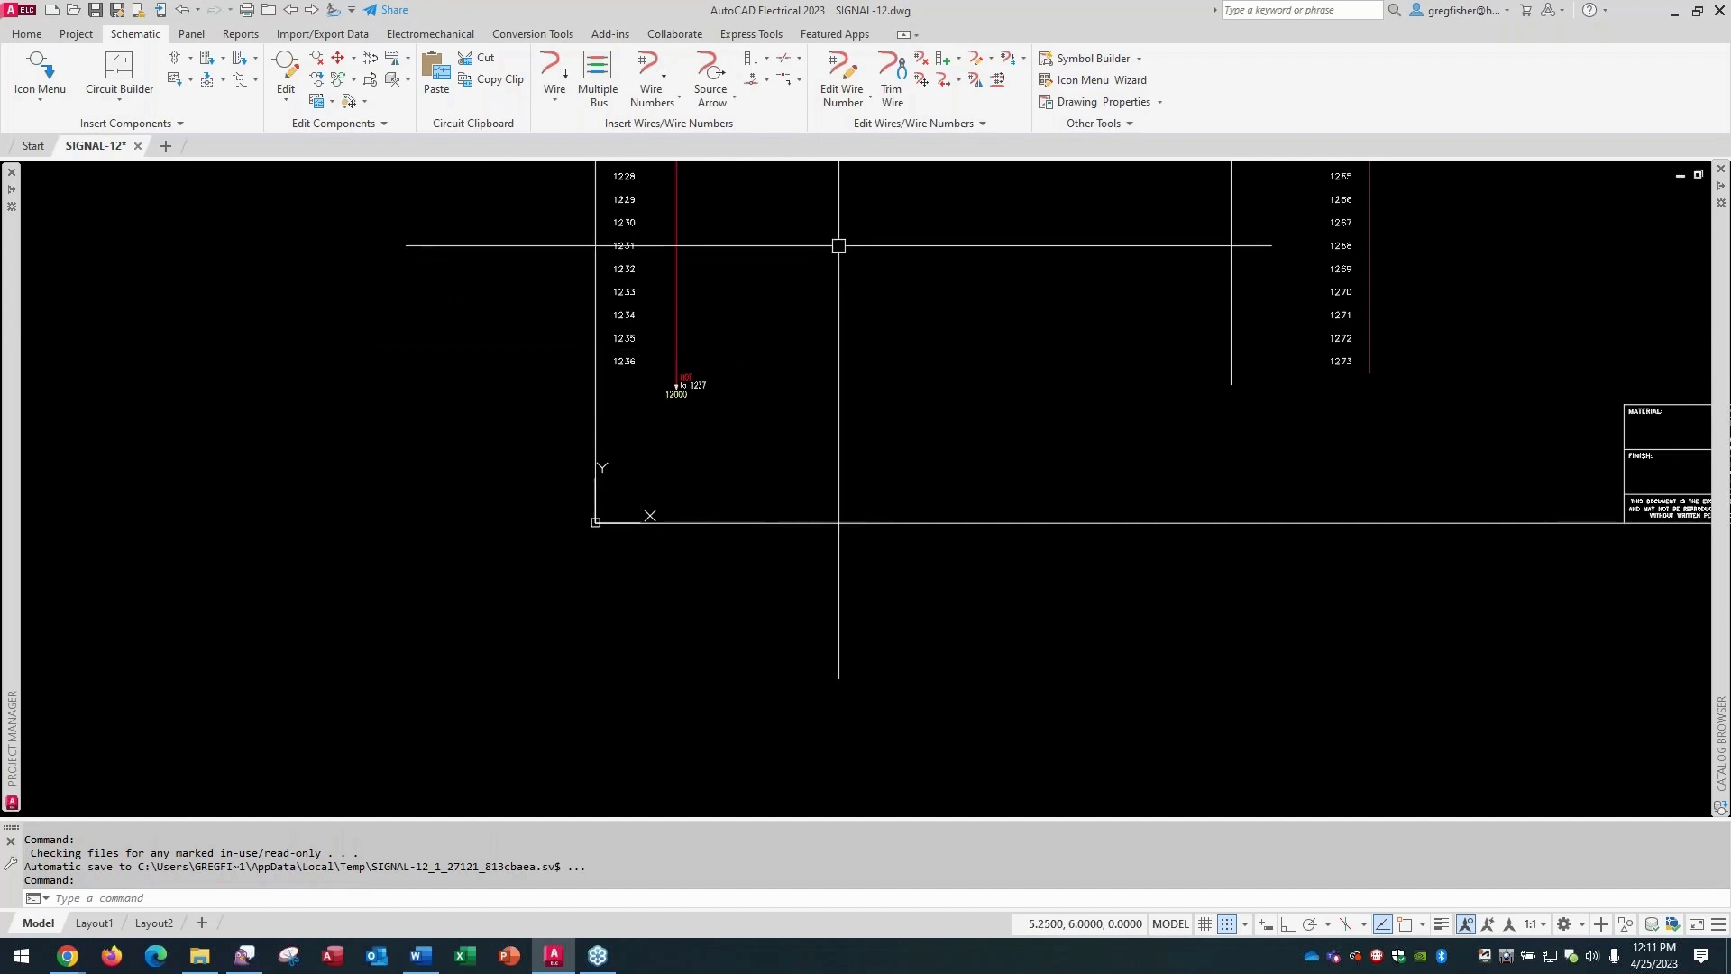
mouse_move(838, 245)
middle_mouse_down()
mouse_move(716, 352)
mouse_move(362, 553)
middle_mouse_up()
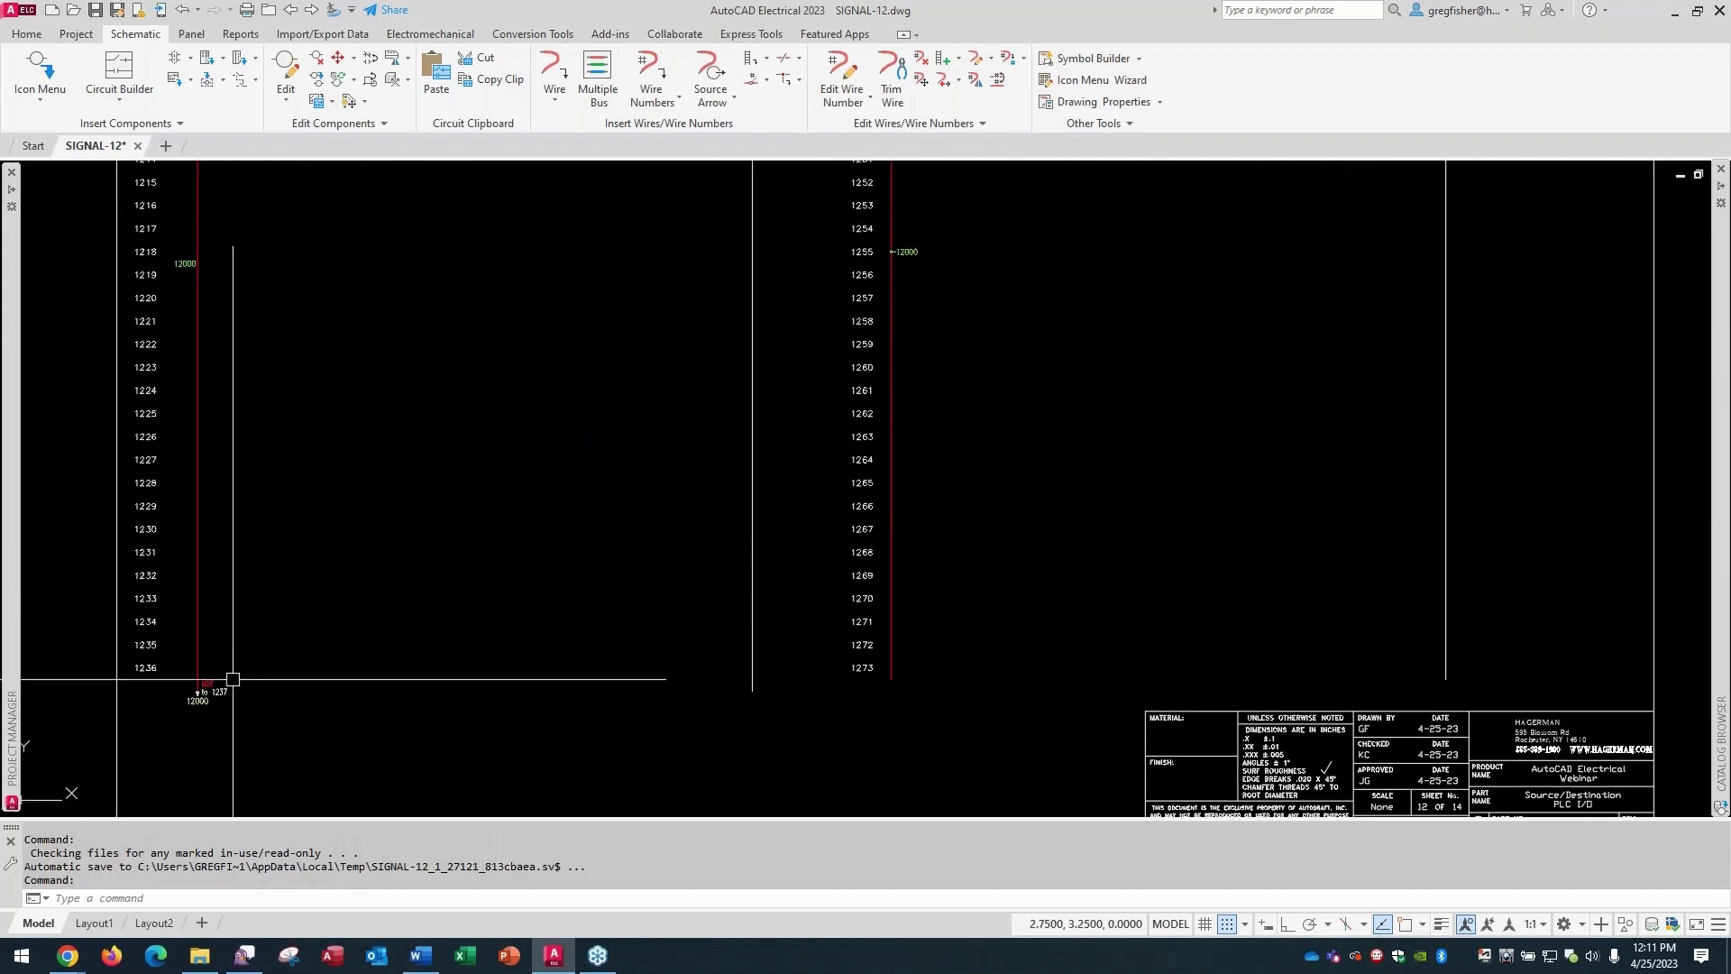
mouse_move(533, 460)
middle_mouse_down()
mouse_move(548, 761)
mouse_move(503, 896)
middle_mouse_up()
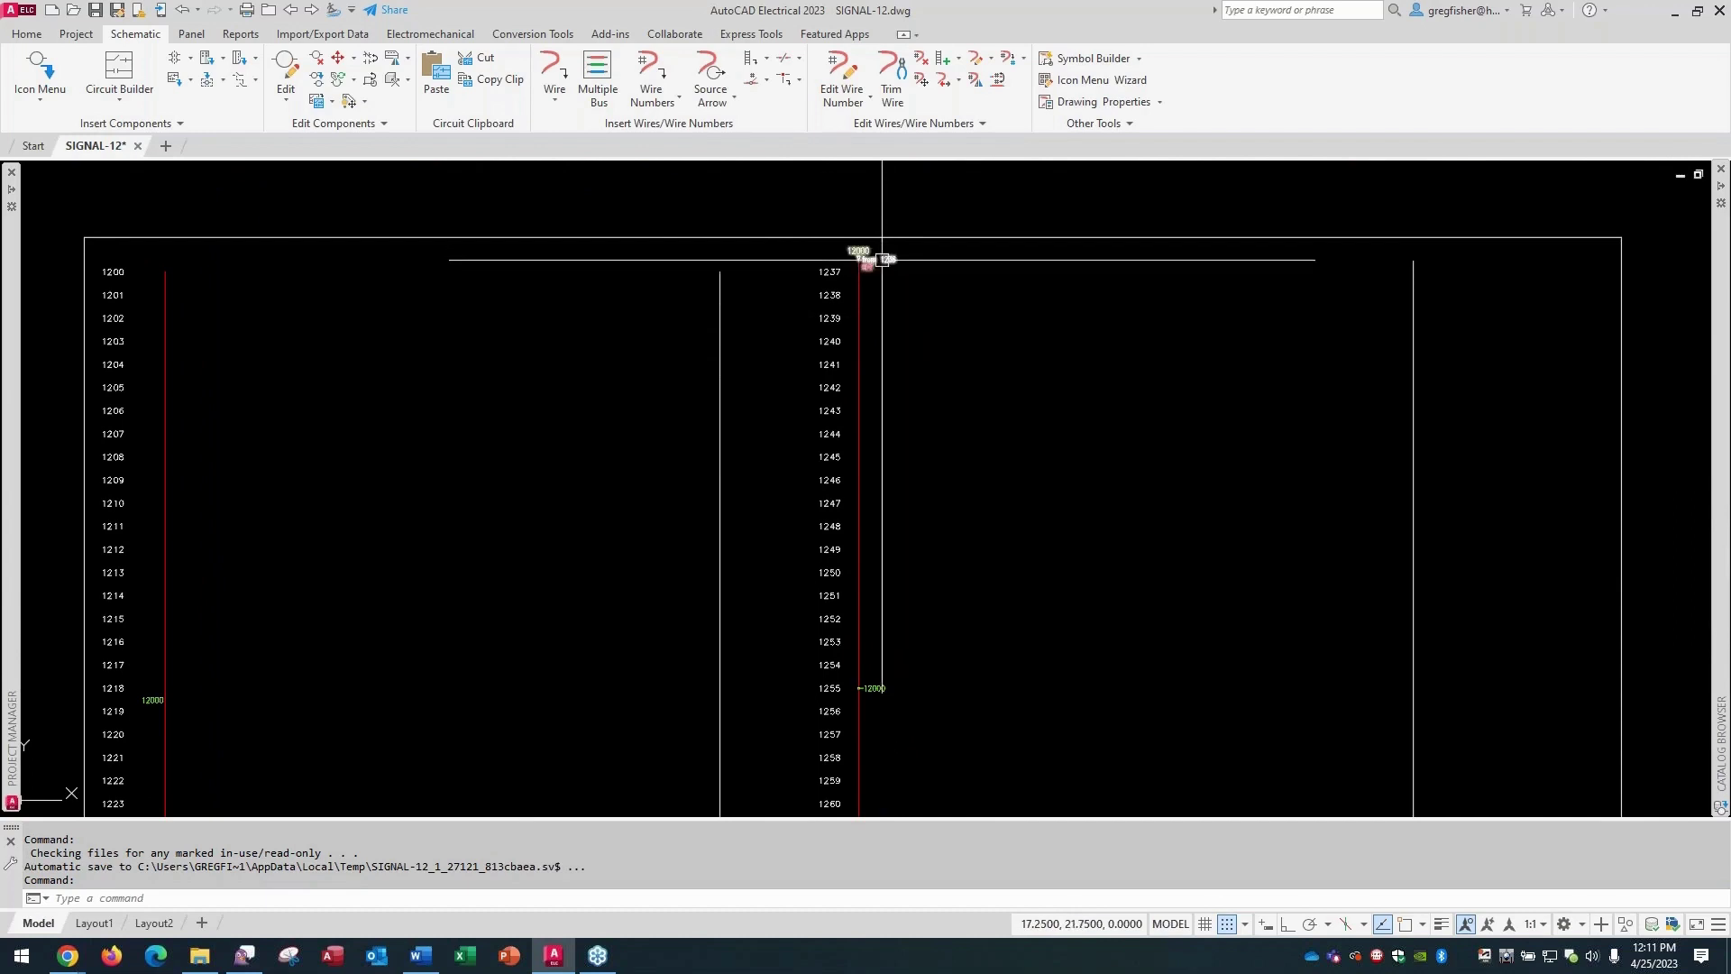
type("w")
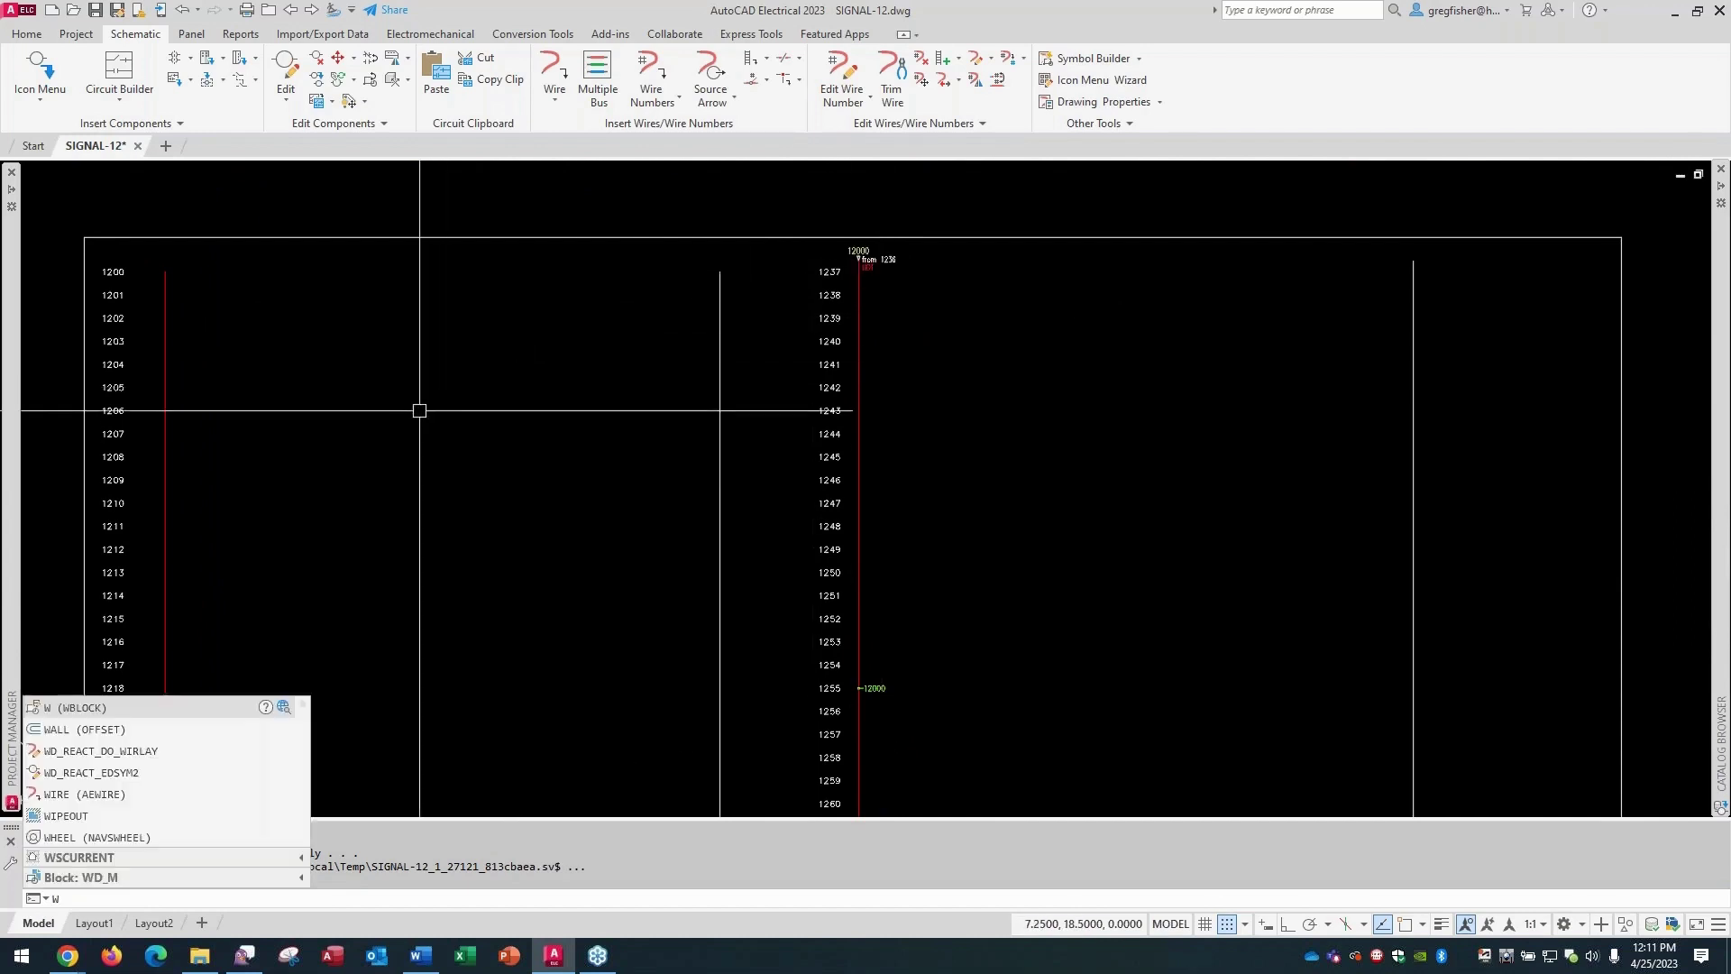
key("Return")
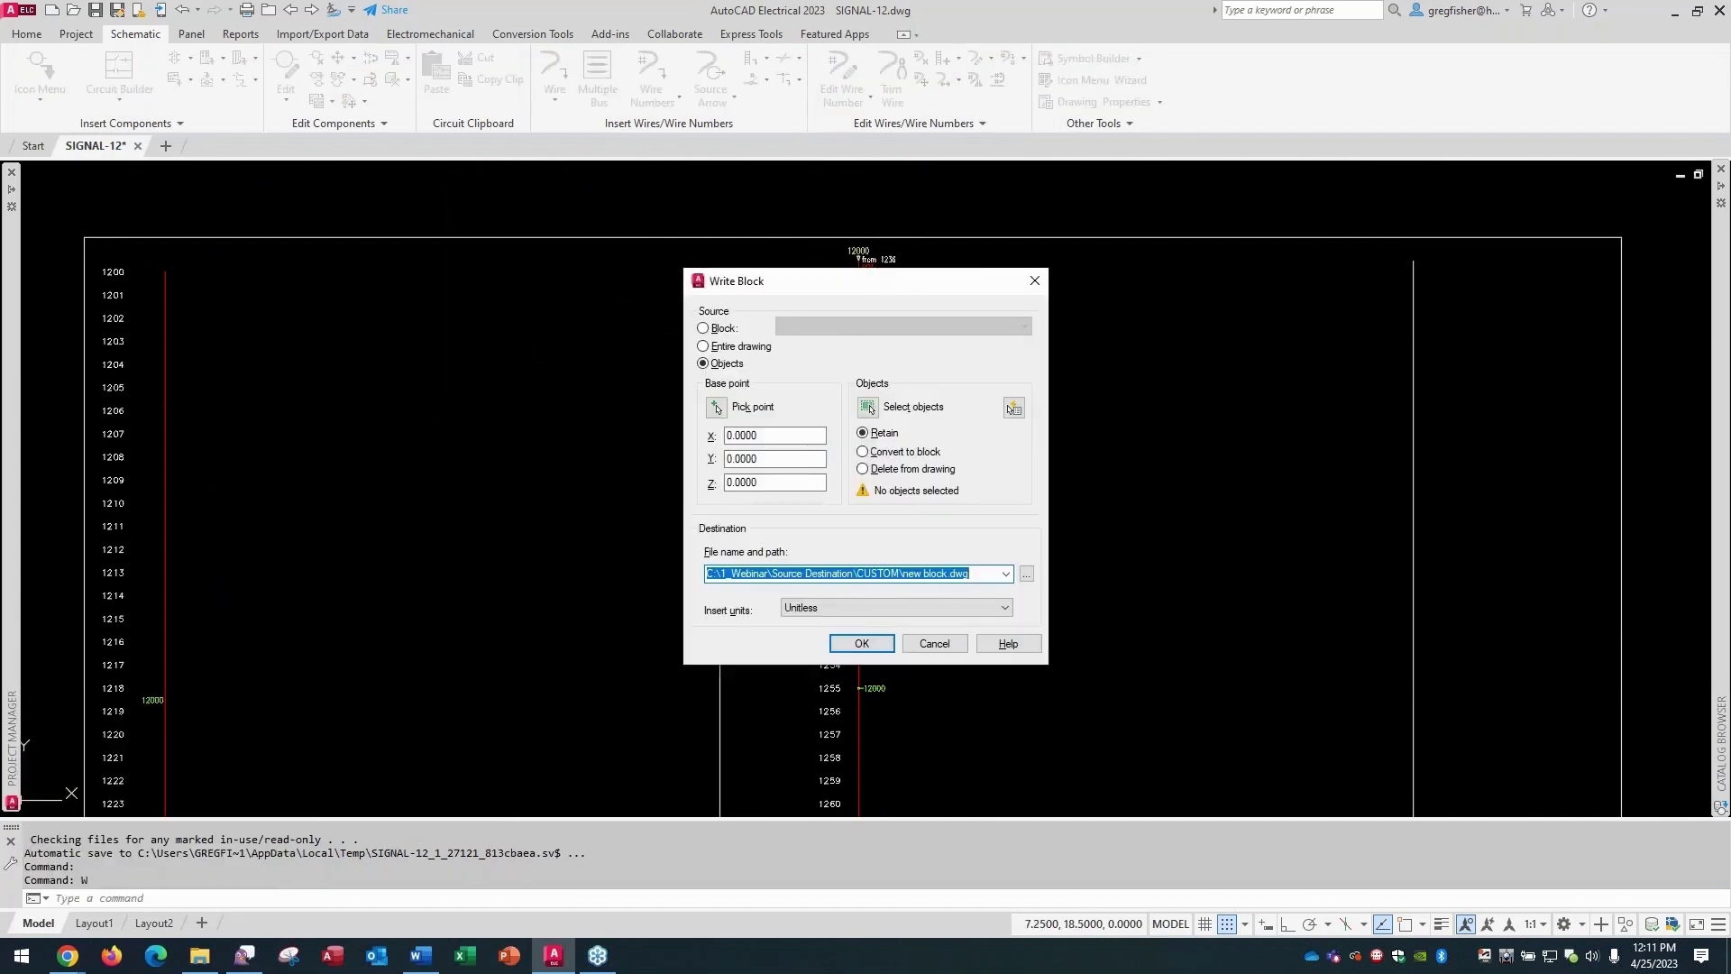
left_click(703, 329)
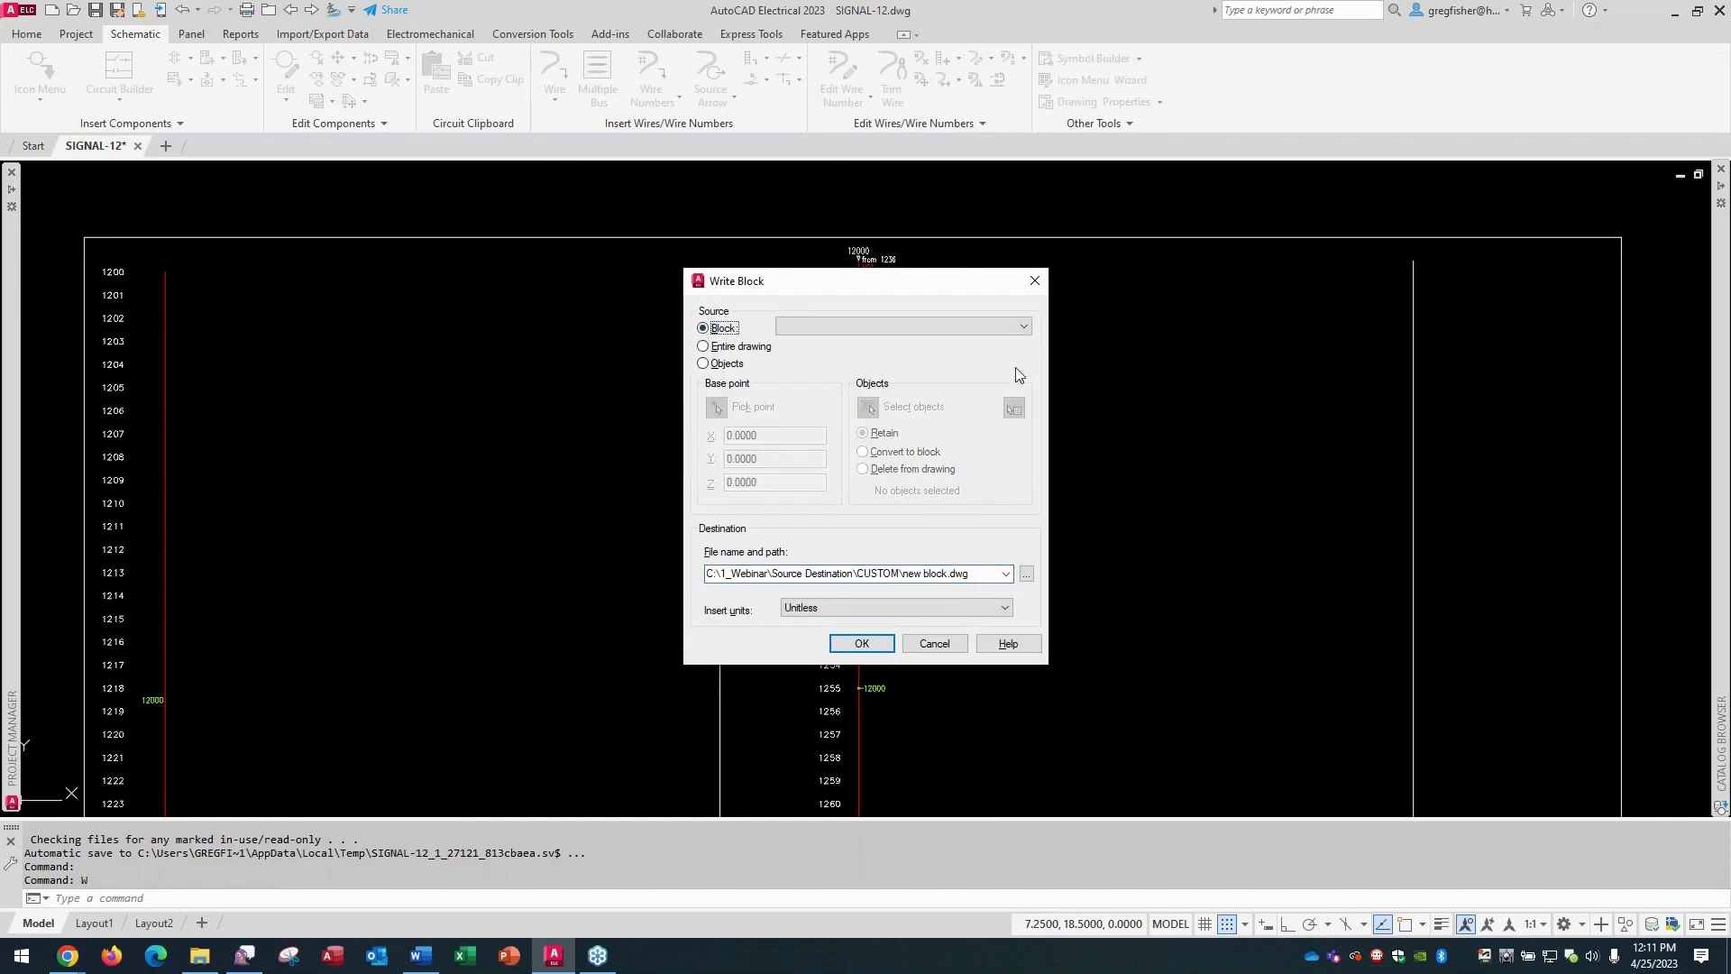
left_click(1023, 328)
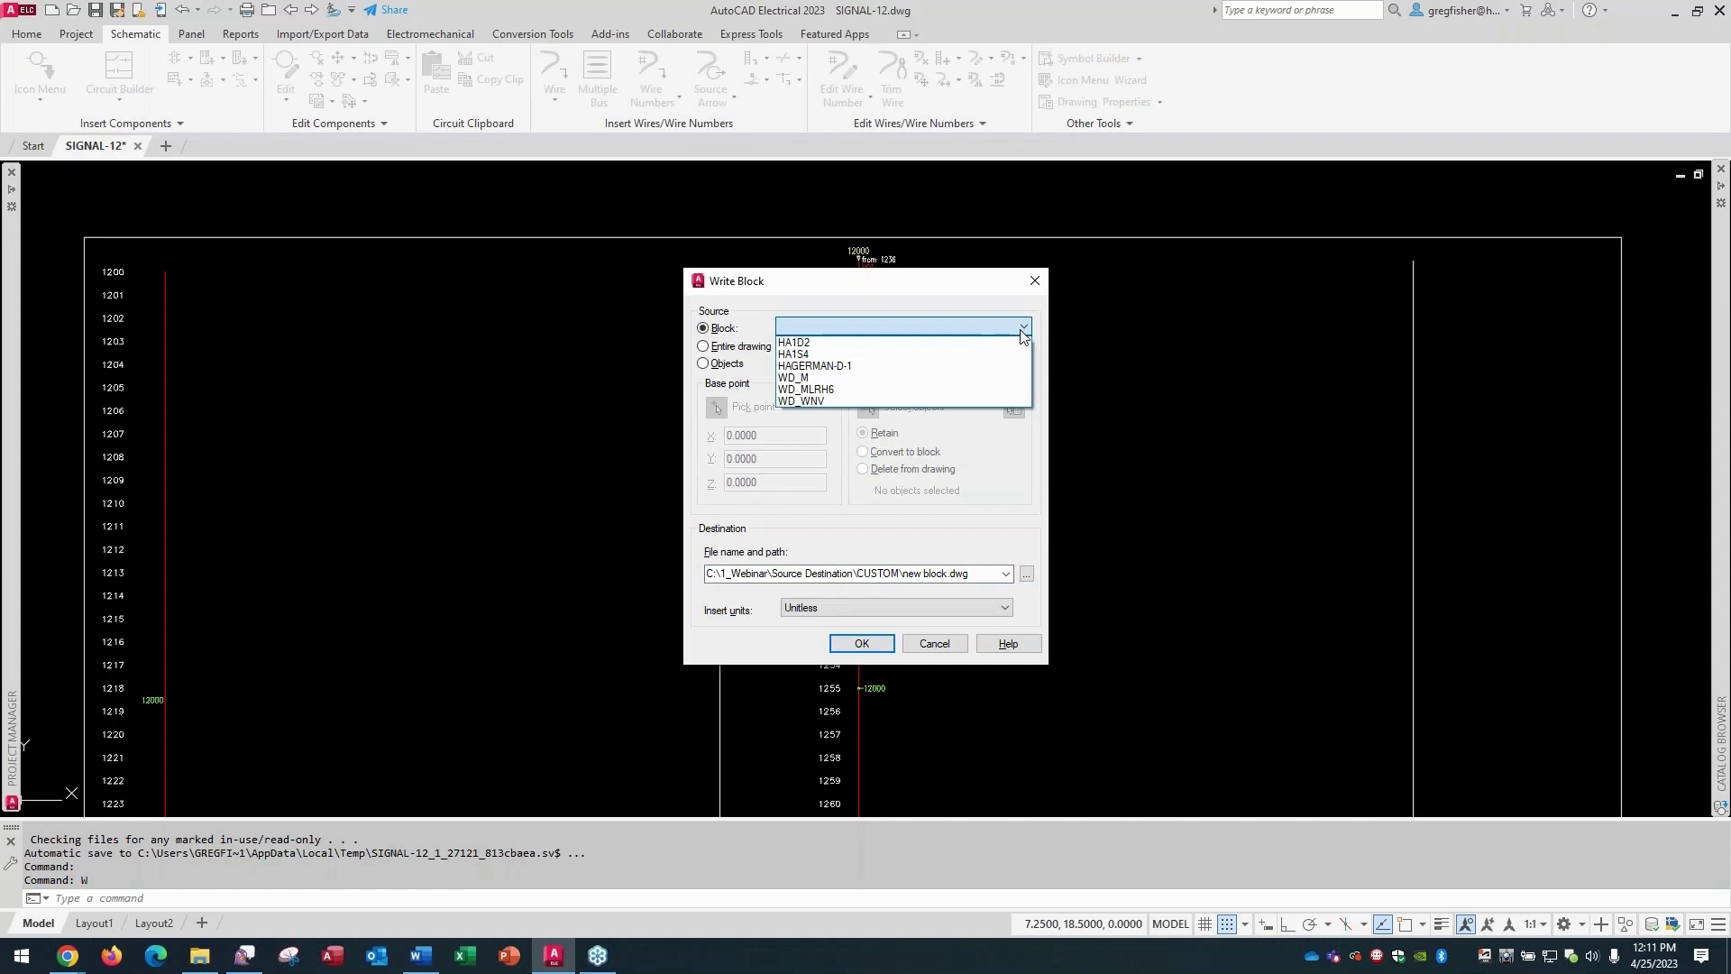
left_click(822, 353)
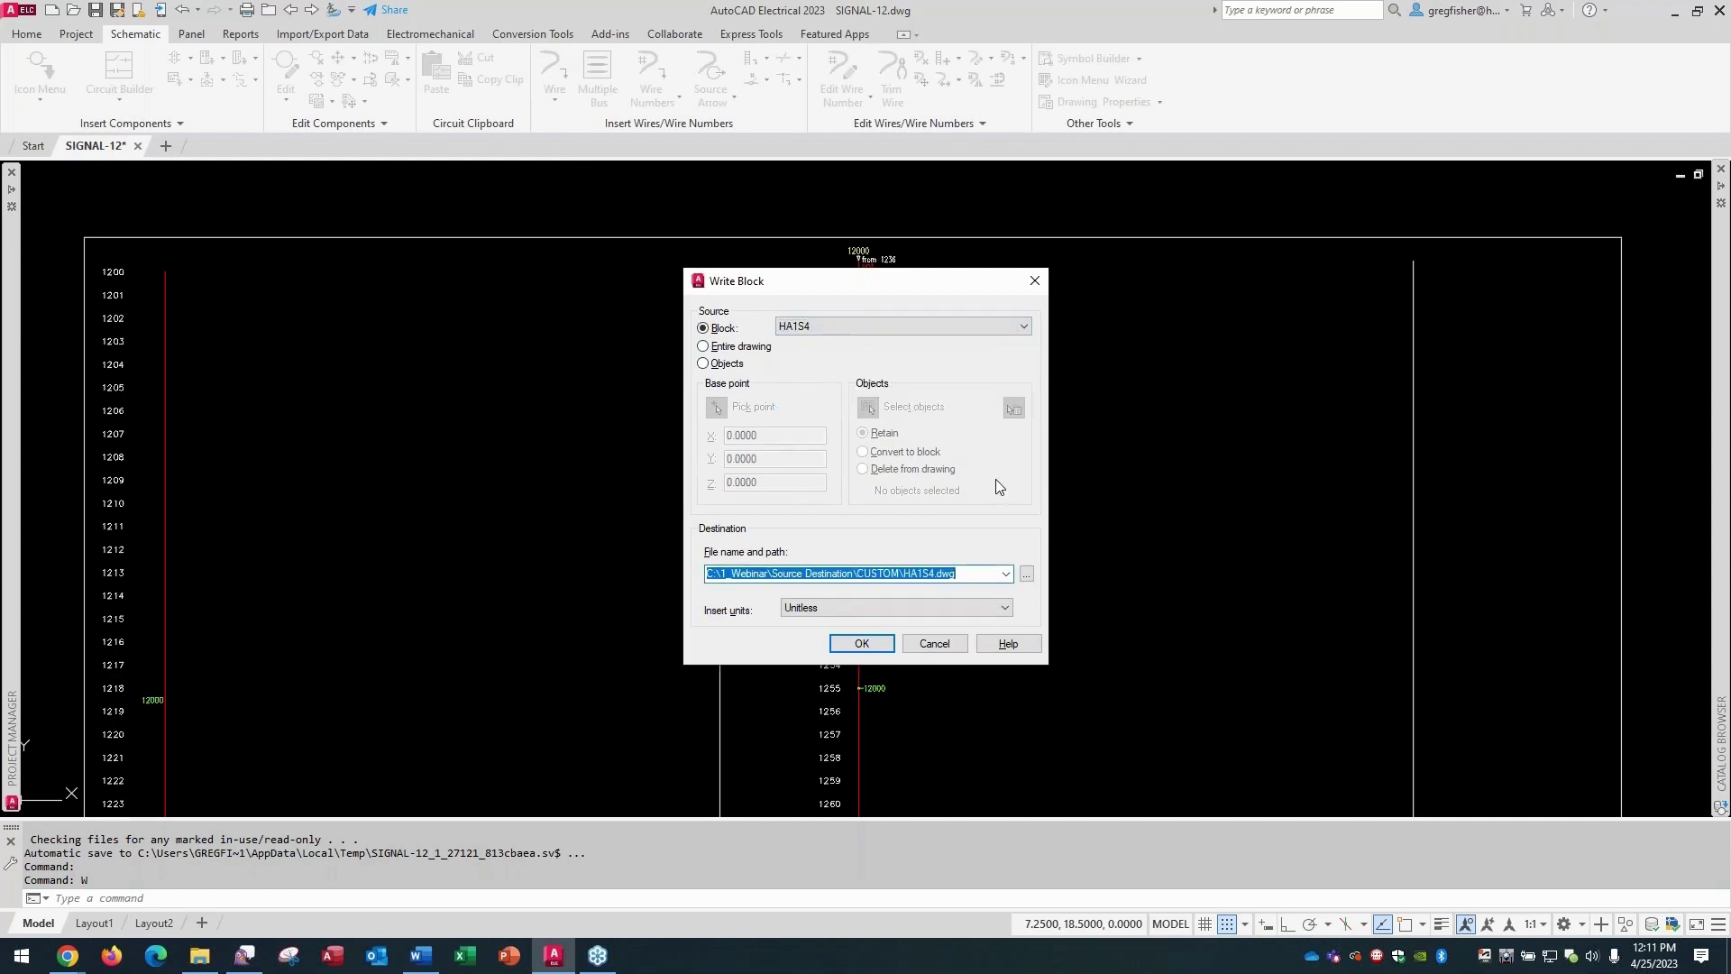
Save the exported source arrow block as HA1S4.dwg in the Source Destination\CUSTOM folder.
left_click(1026, 575)
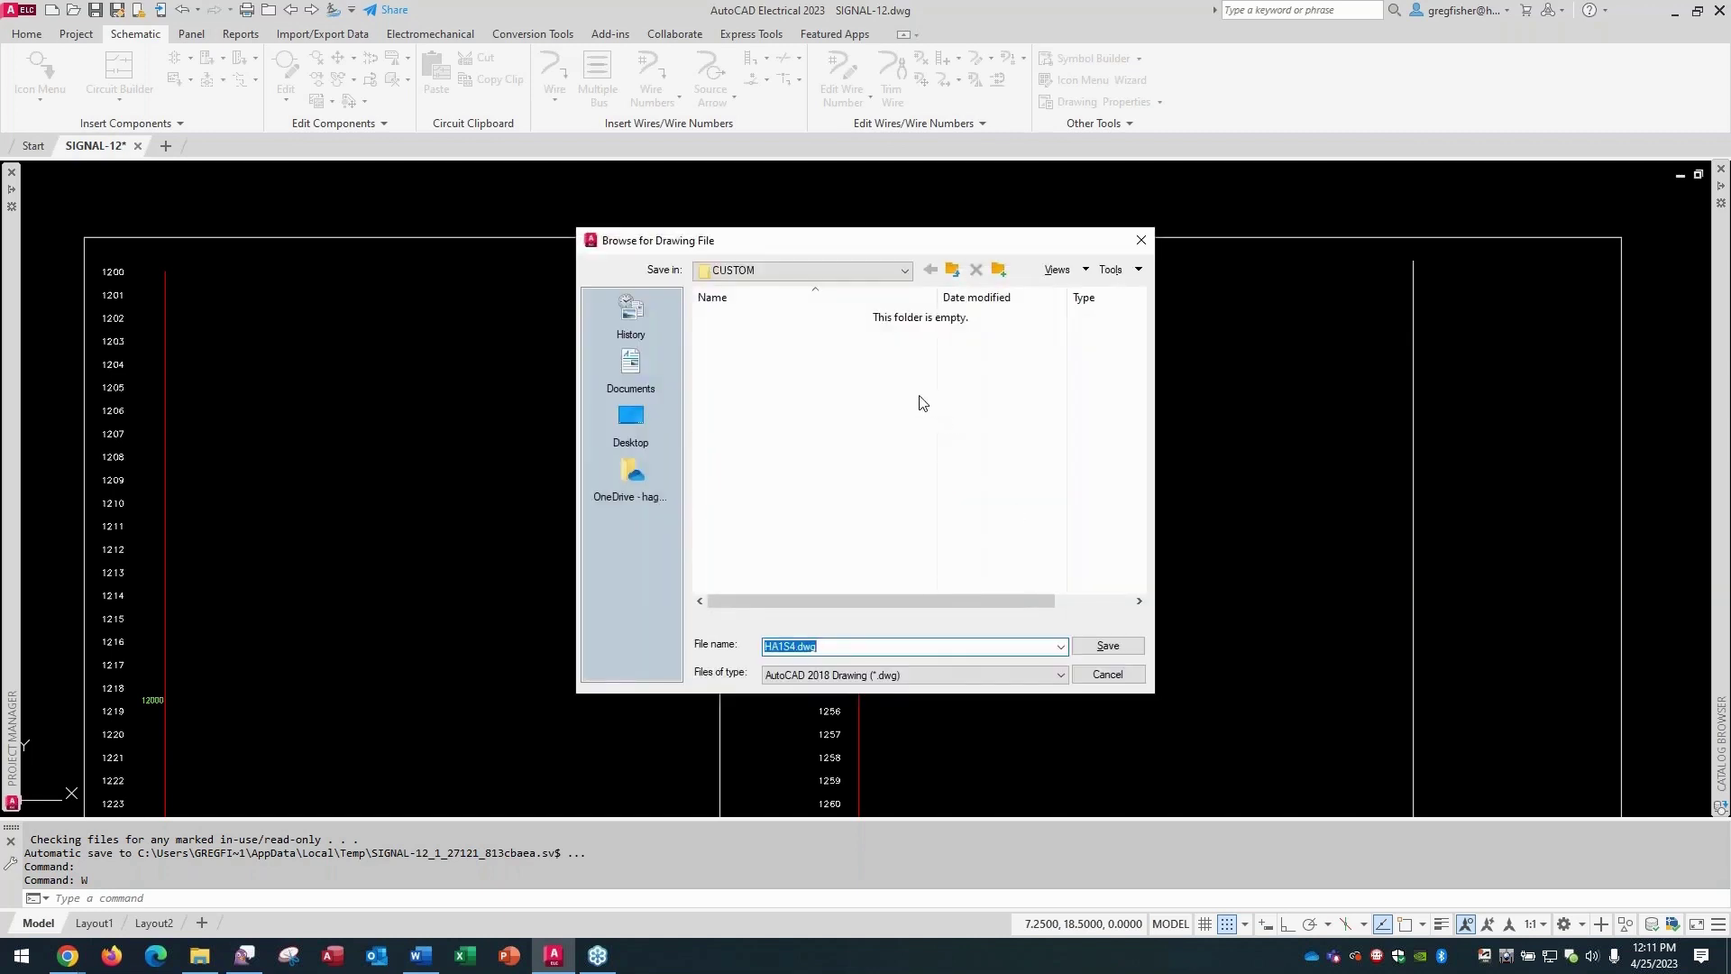
left_click(905, 270)
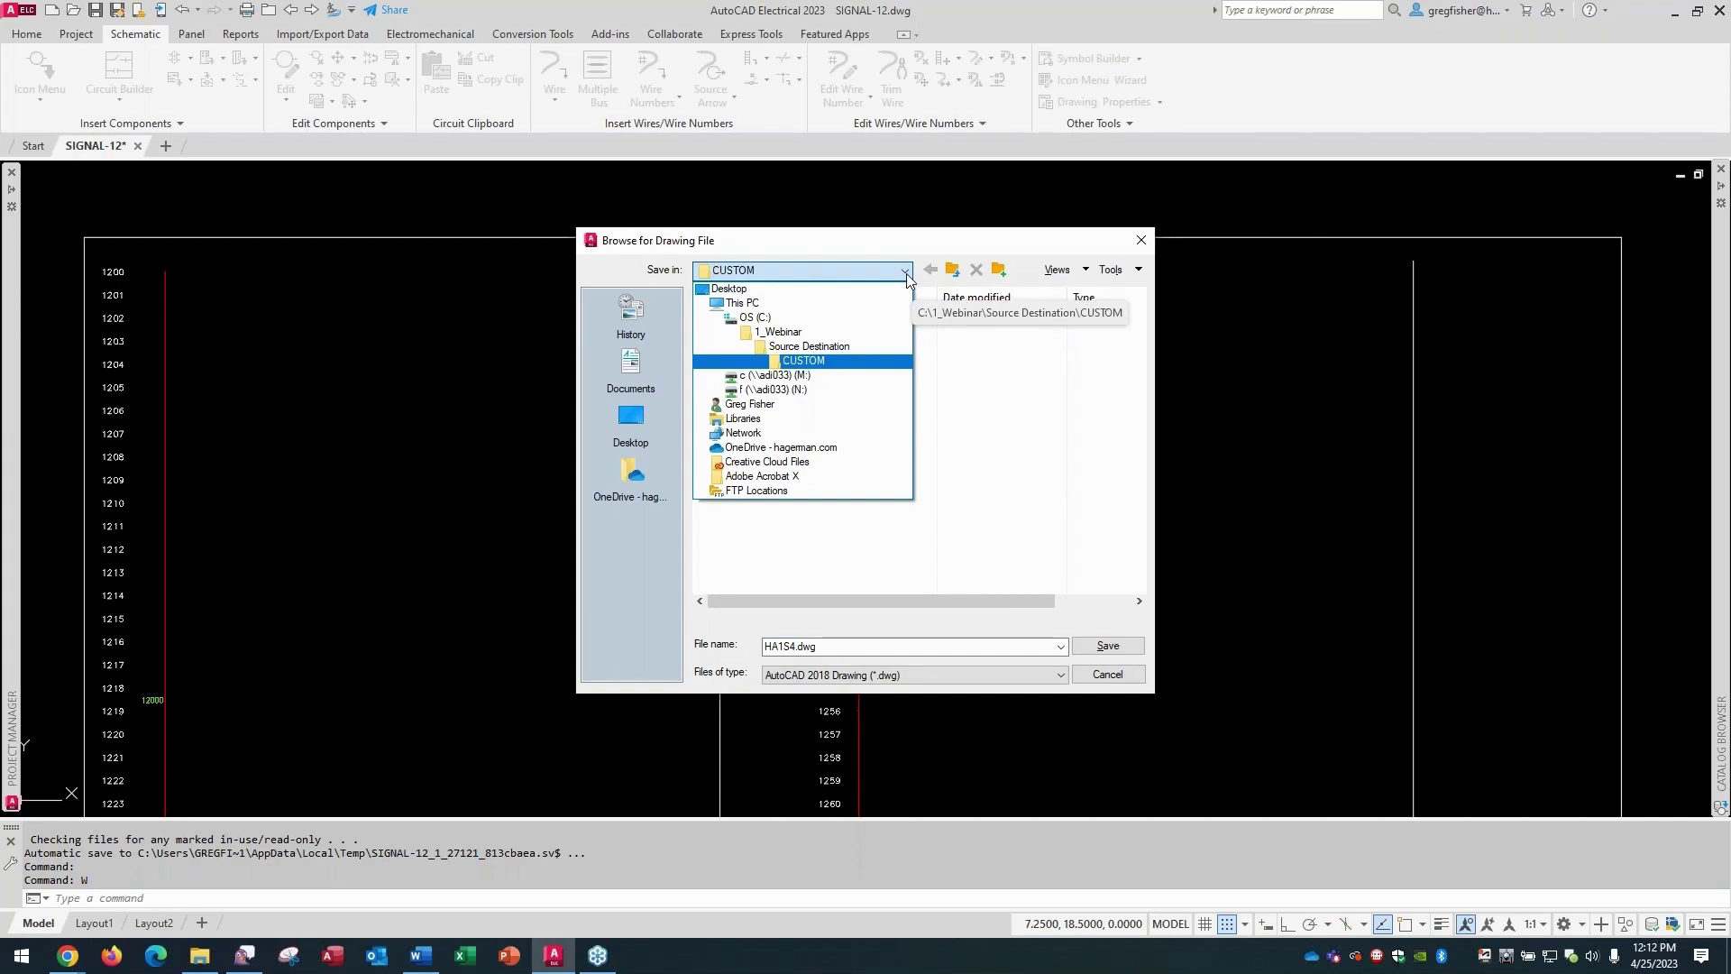
left_click(906, 272)
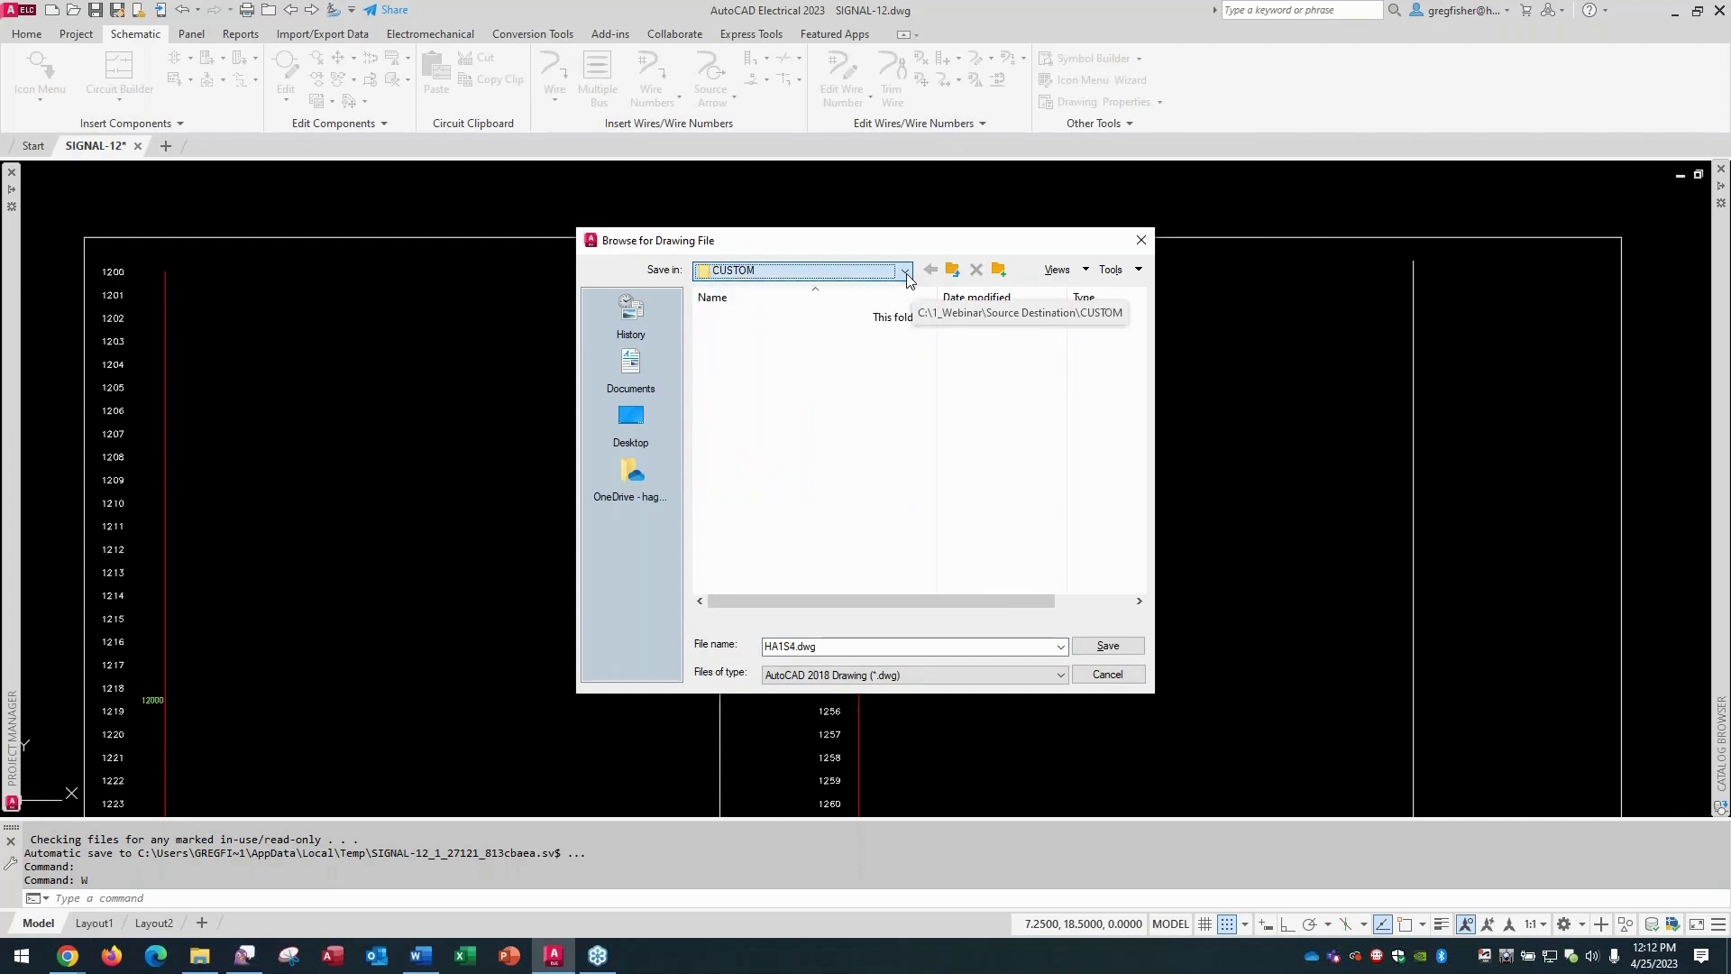
left_click(829, 648)
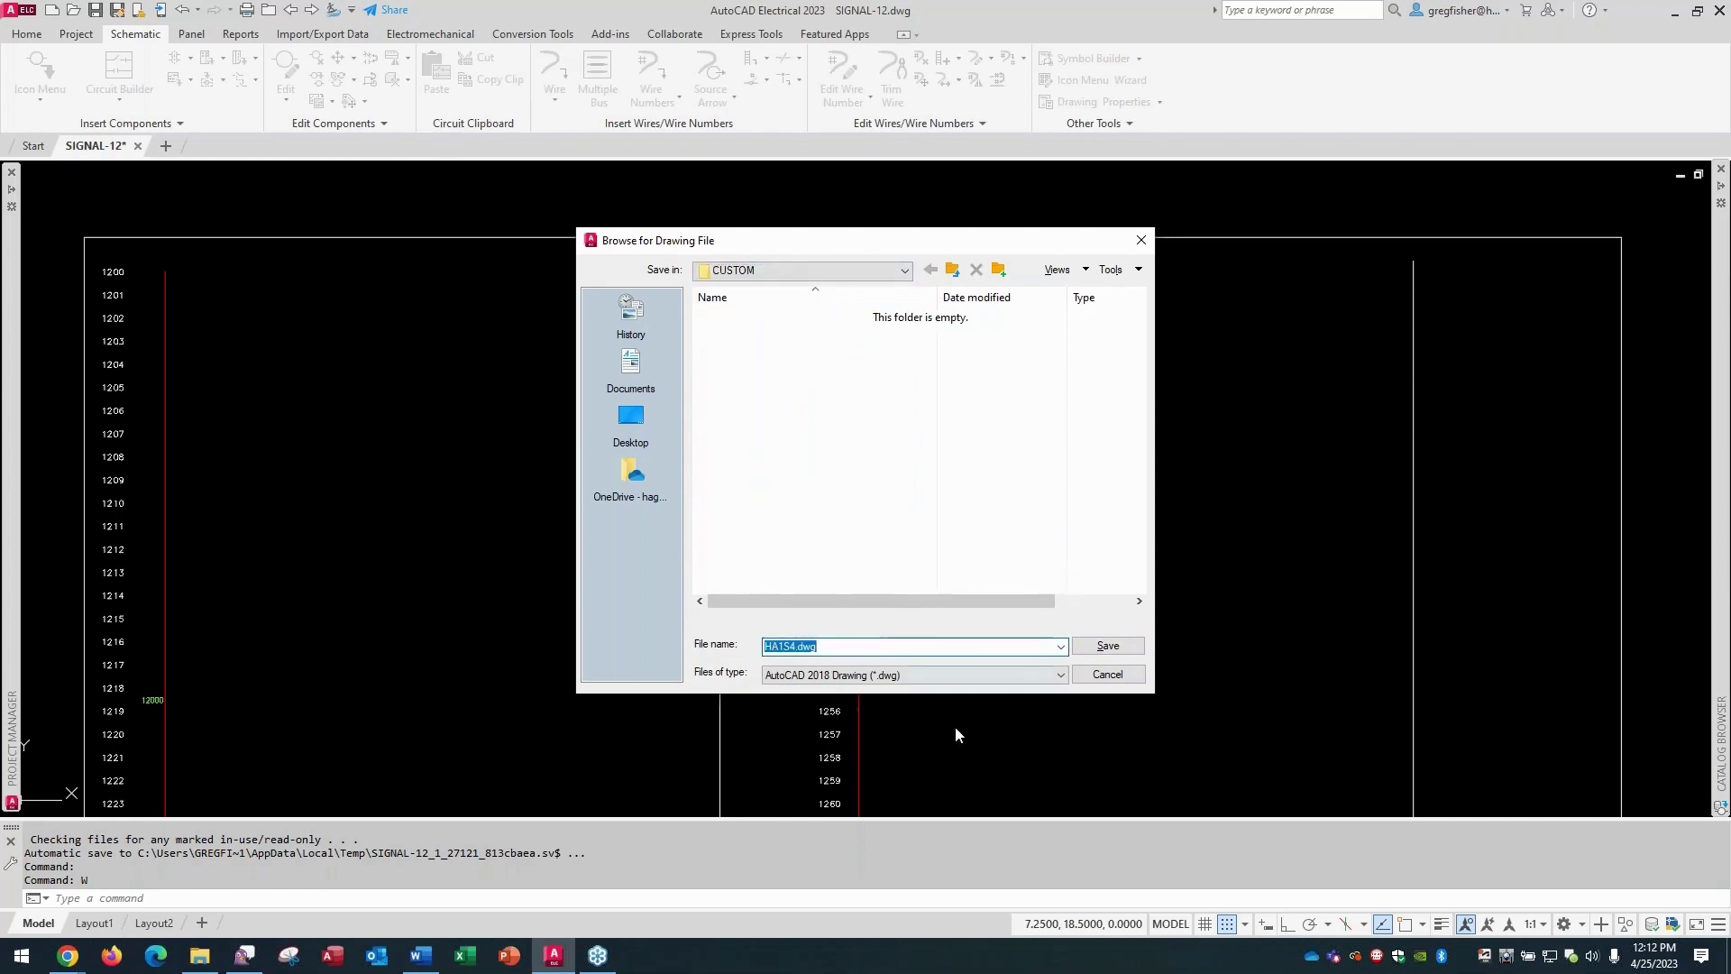
left_click(1103, 646)
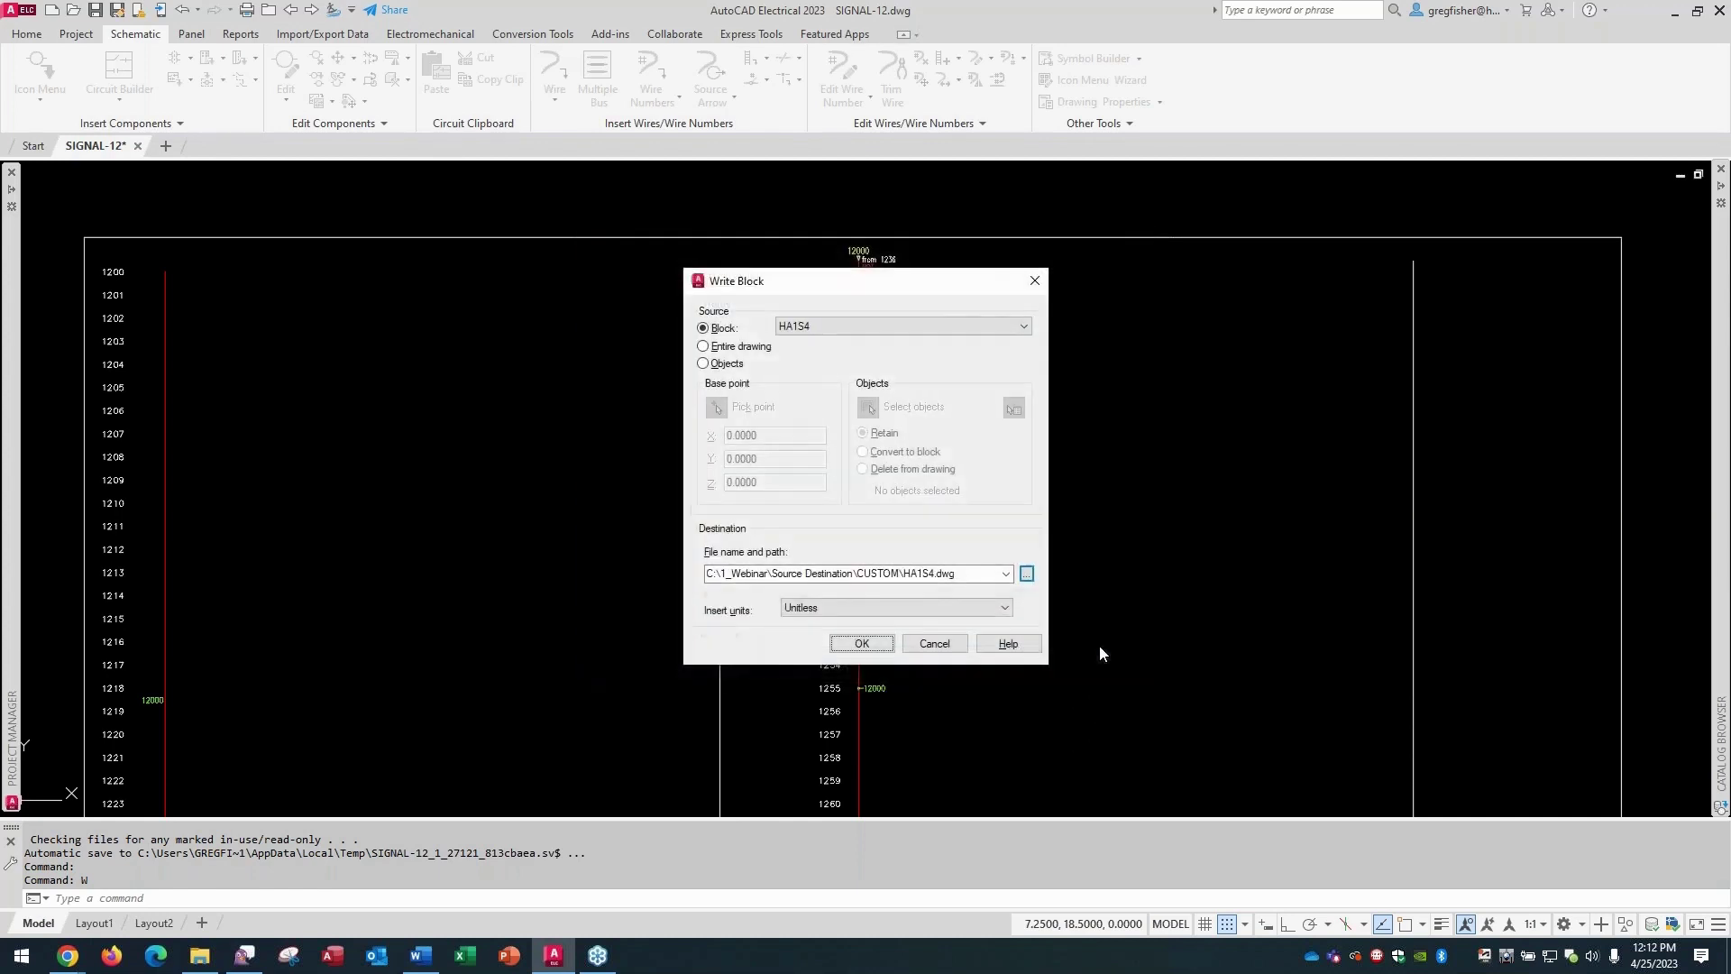
left_click(871, 645)
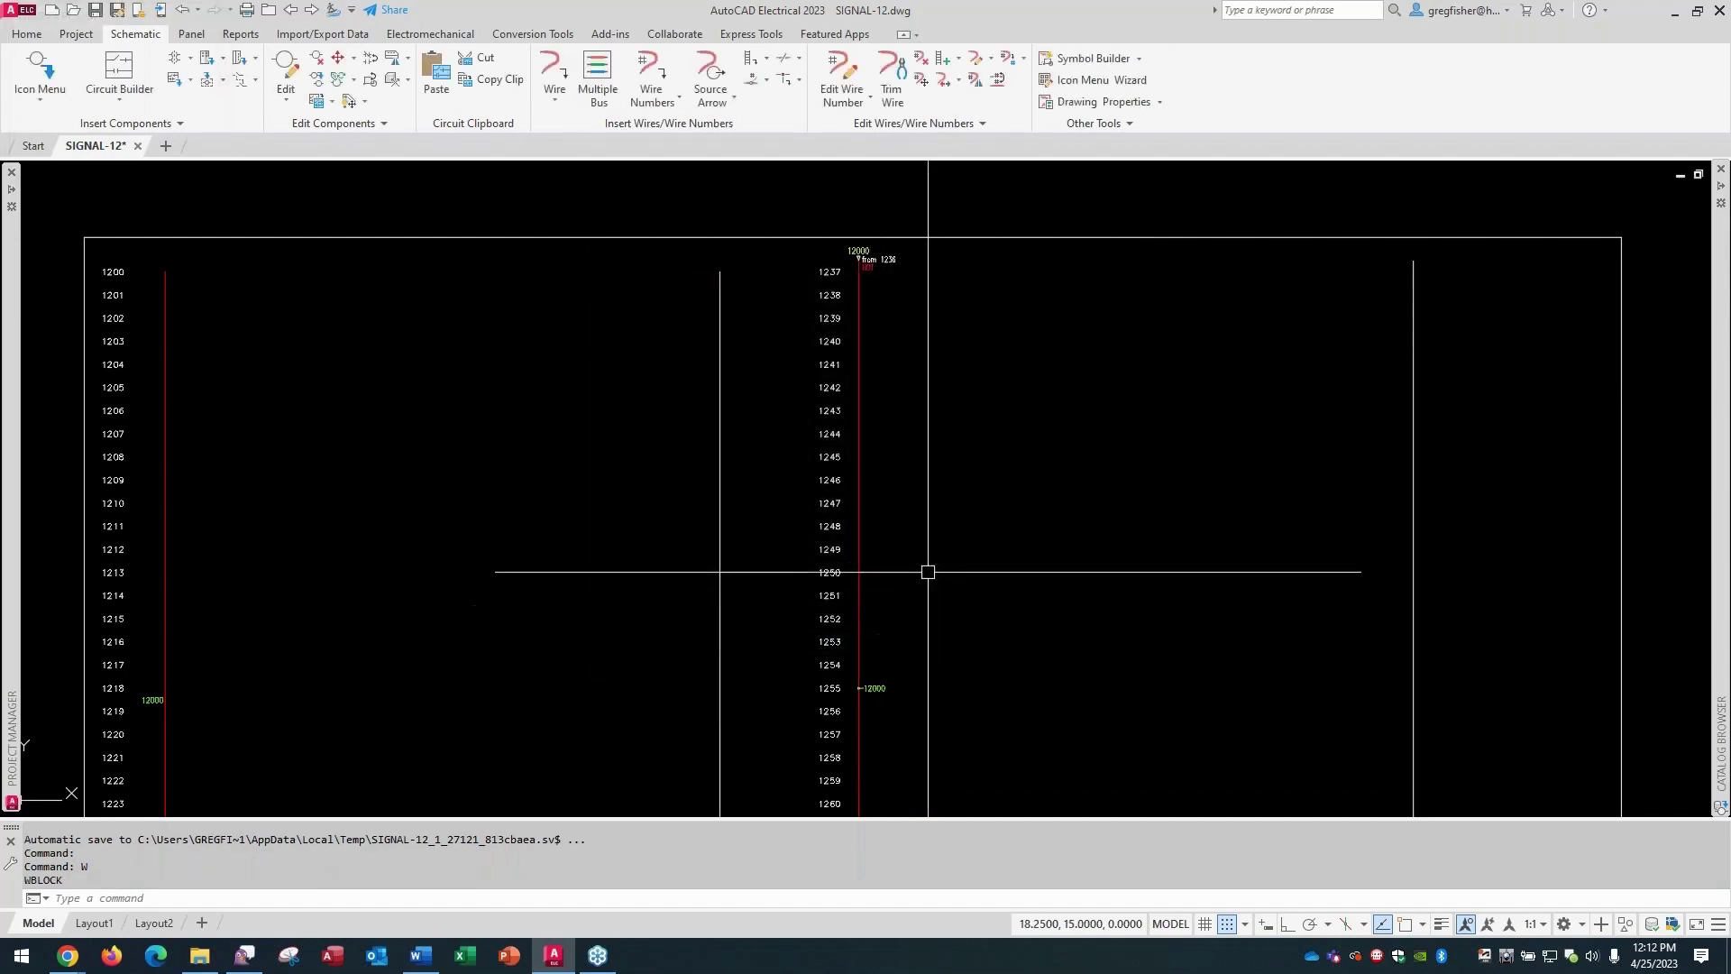
Write the destination arrow block HA1D2 to HA1D2.dwg in the CUSTOM folder.
type("w")
key("Return")
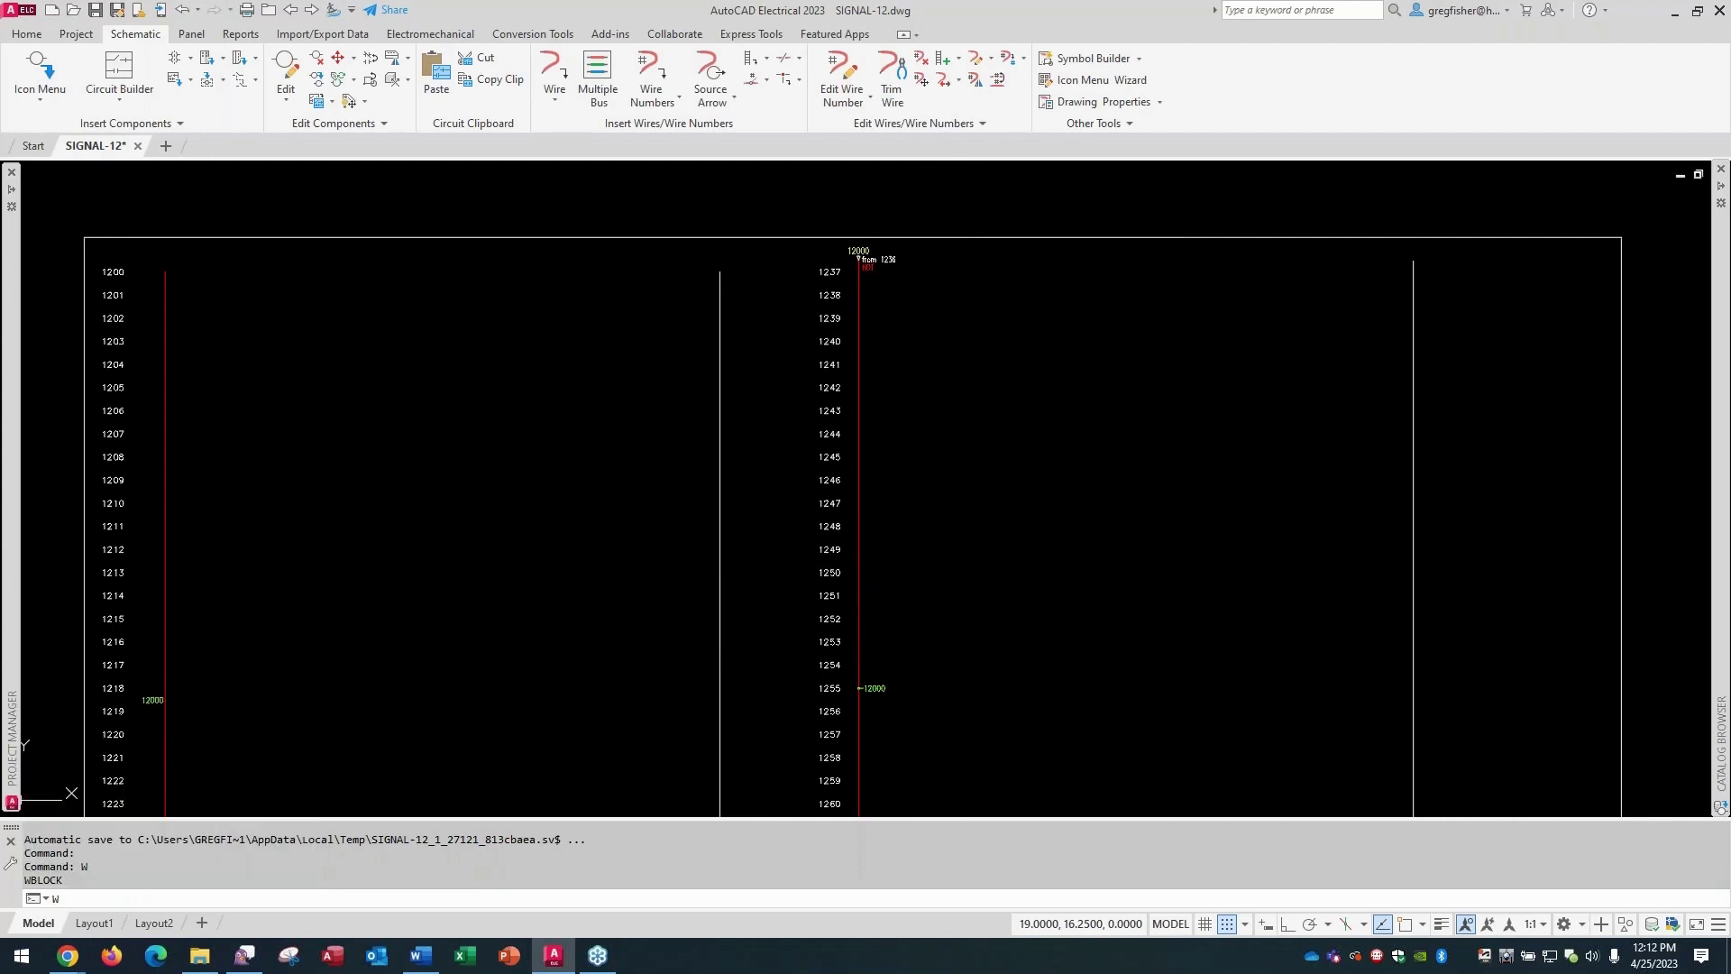
left_click(703, 328)
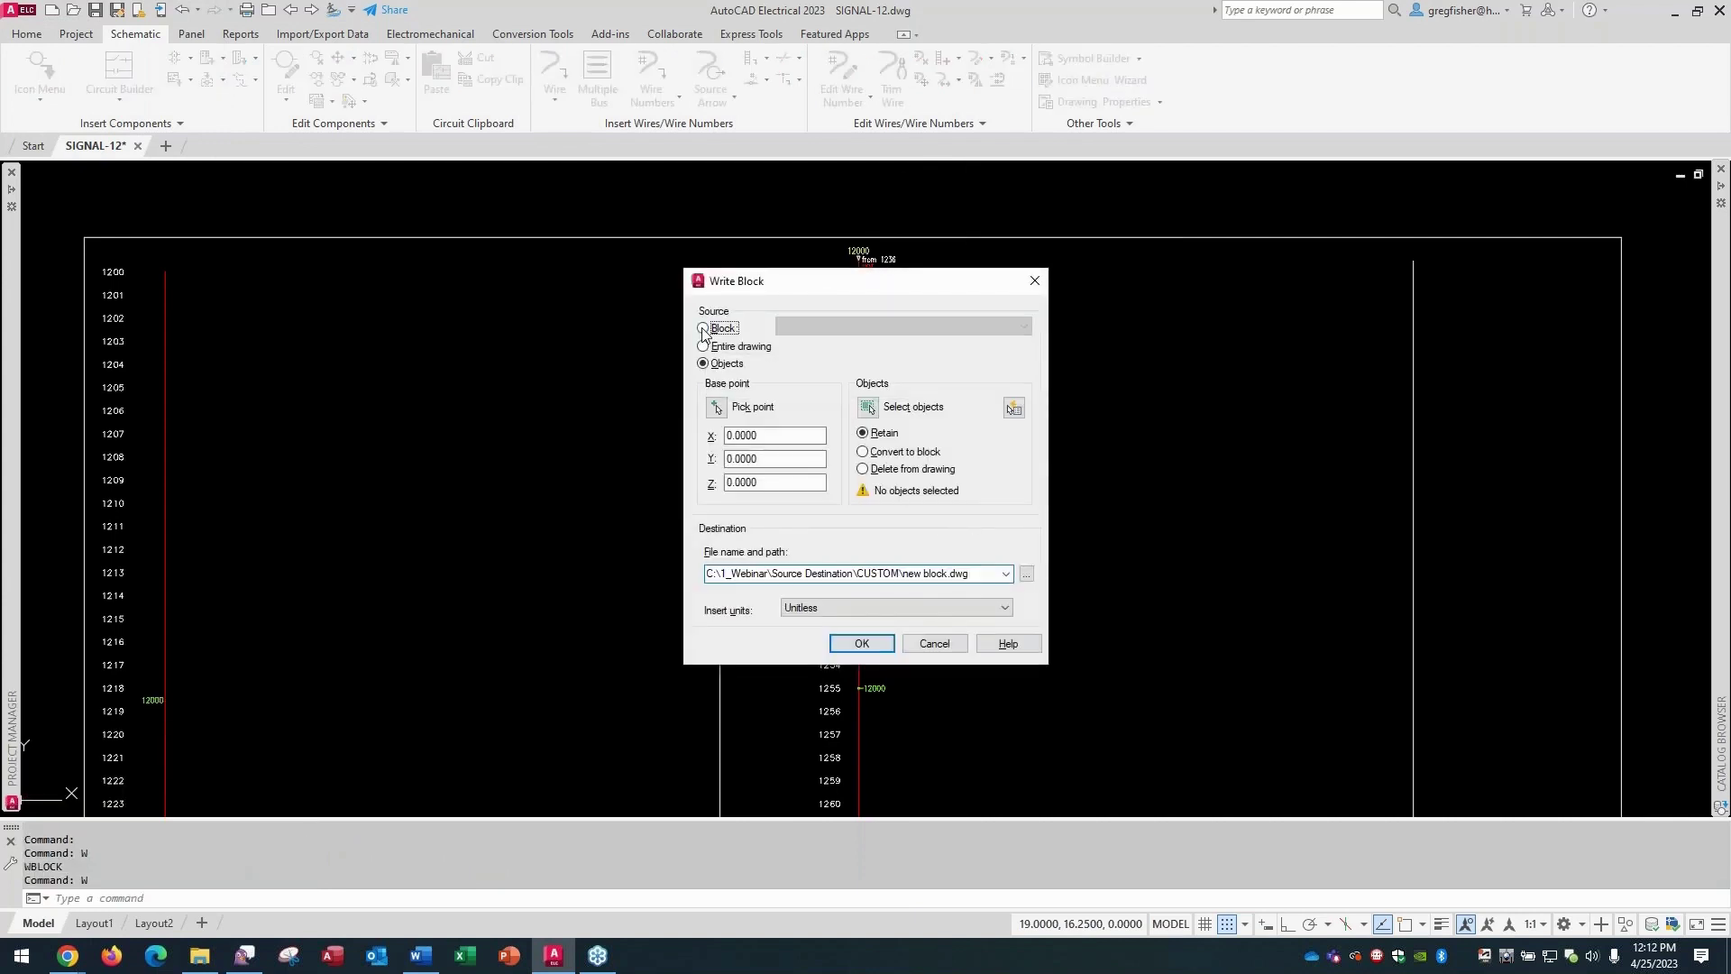
left_click(997, 328)
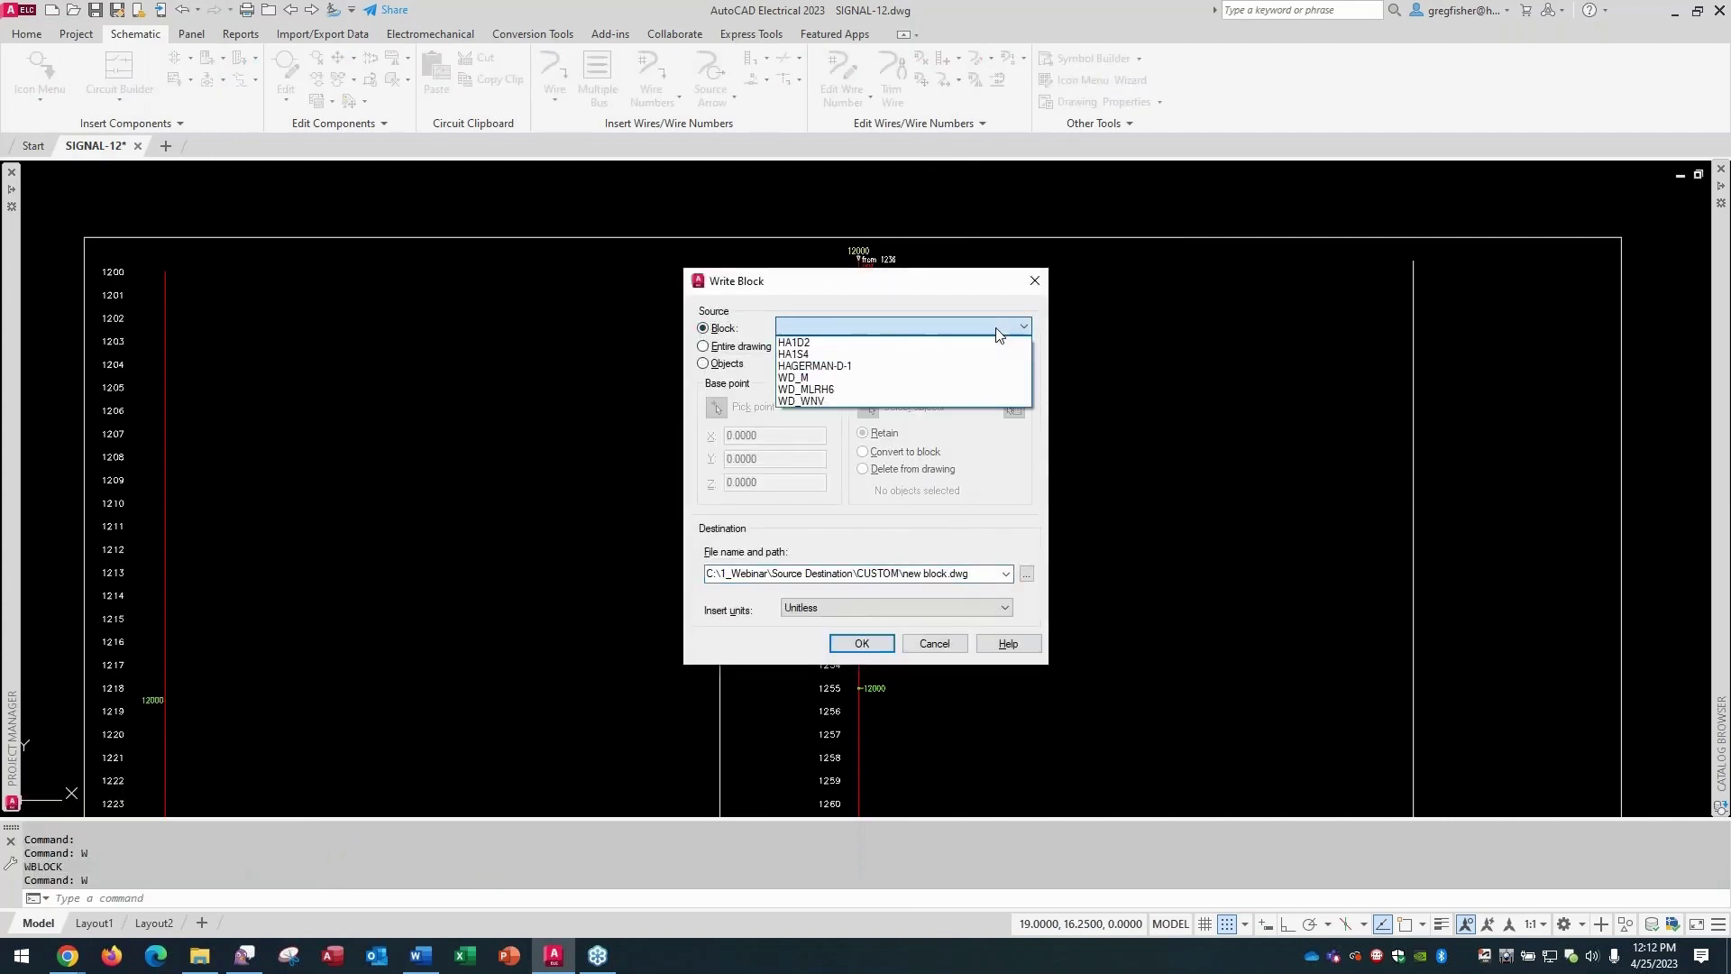
left_click(930, 342)
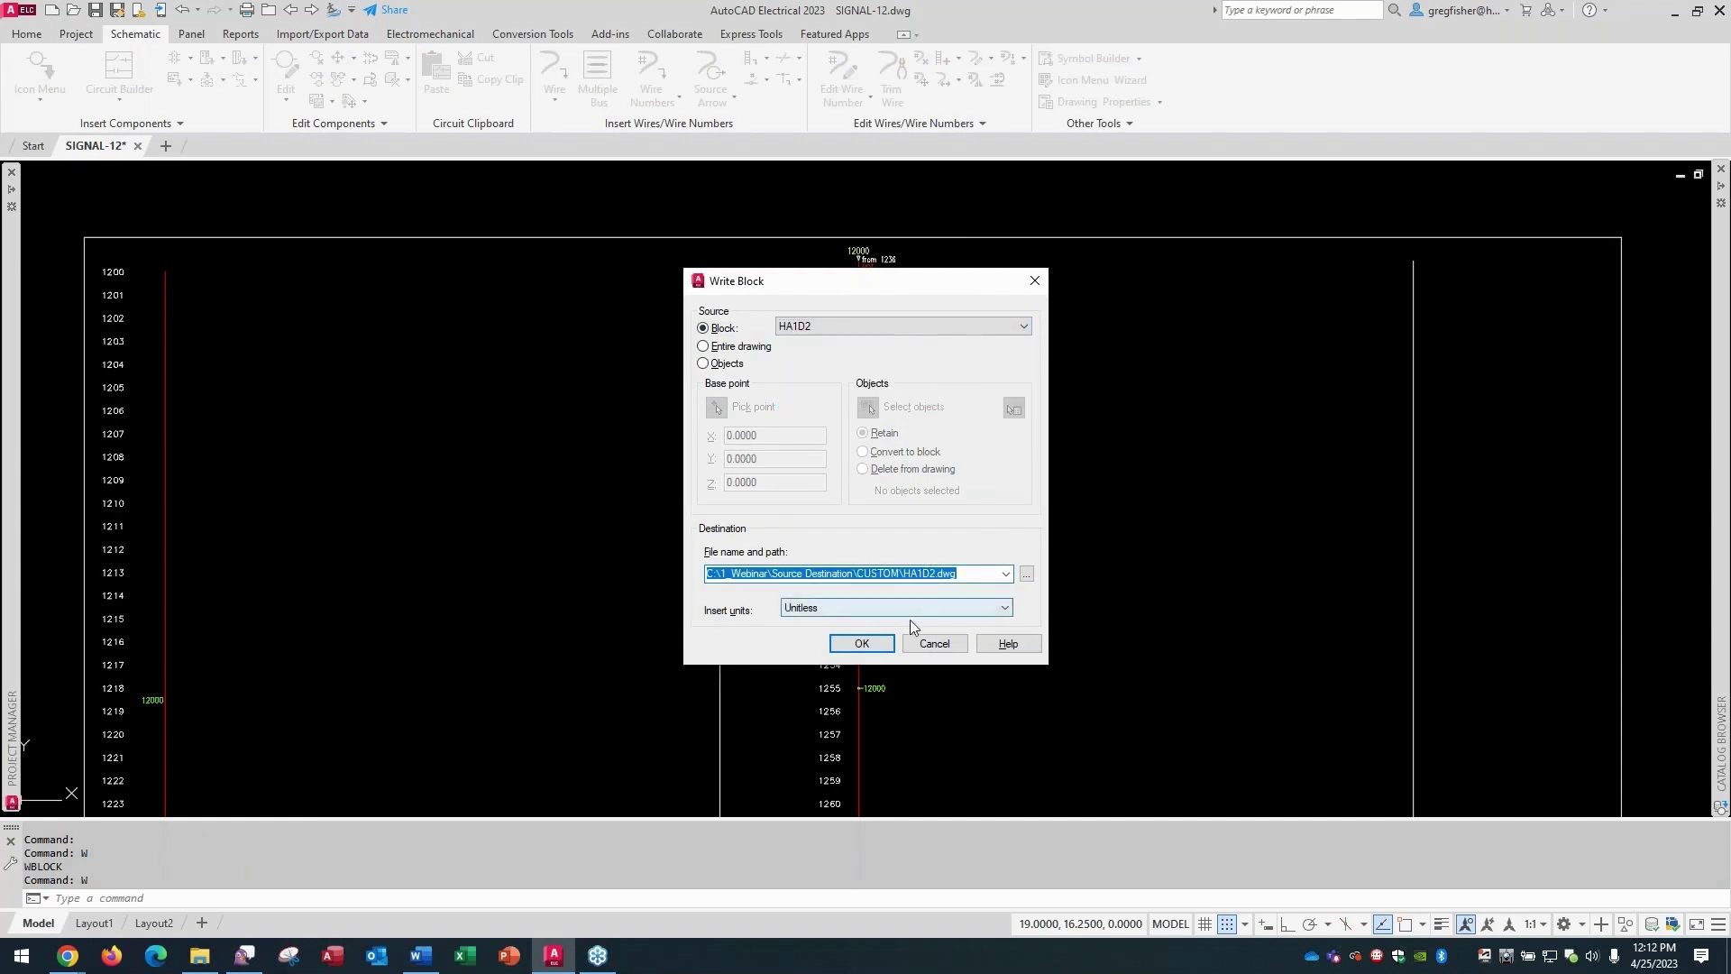
left_click(864, 645)
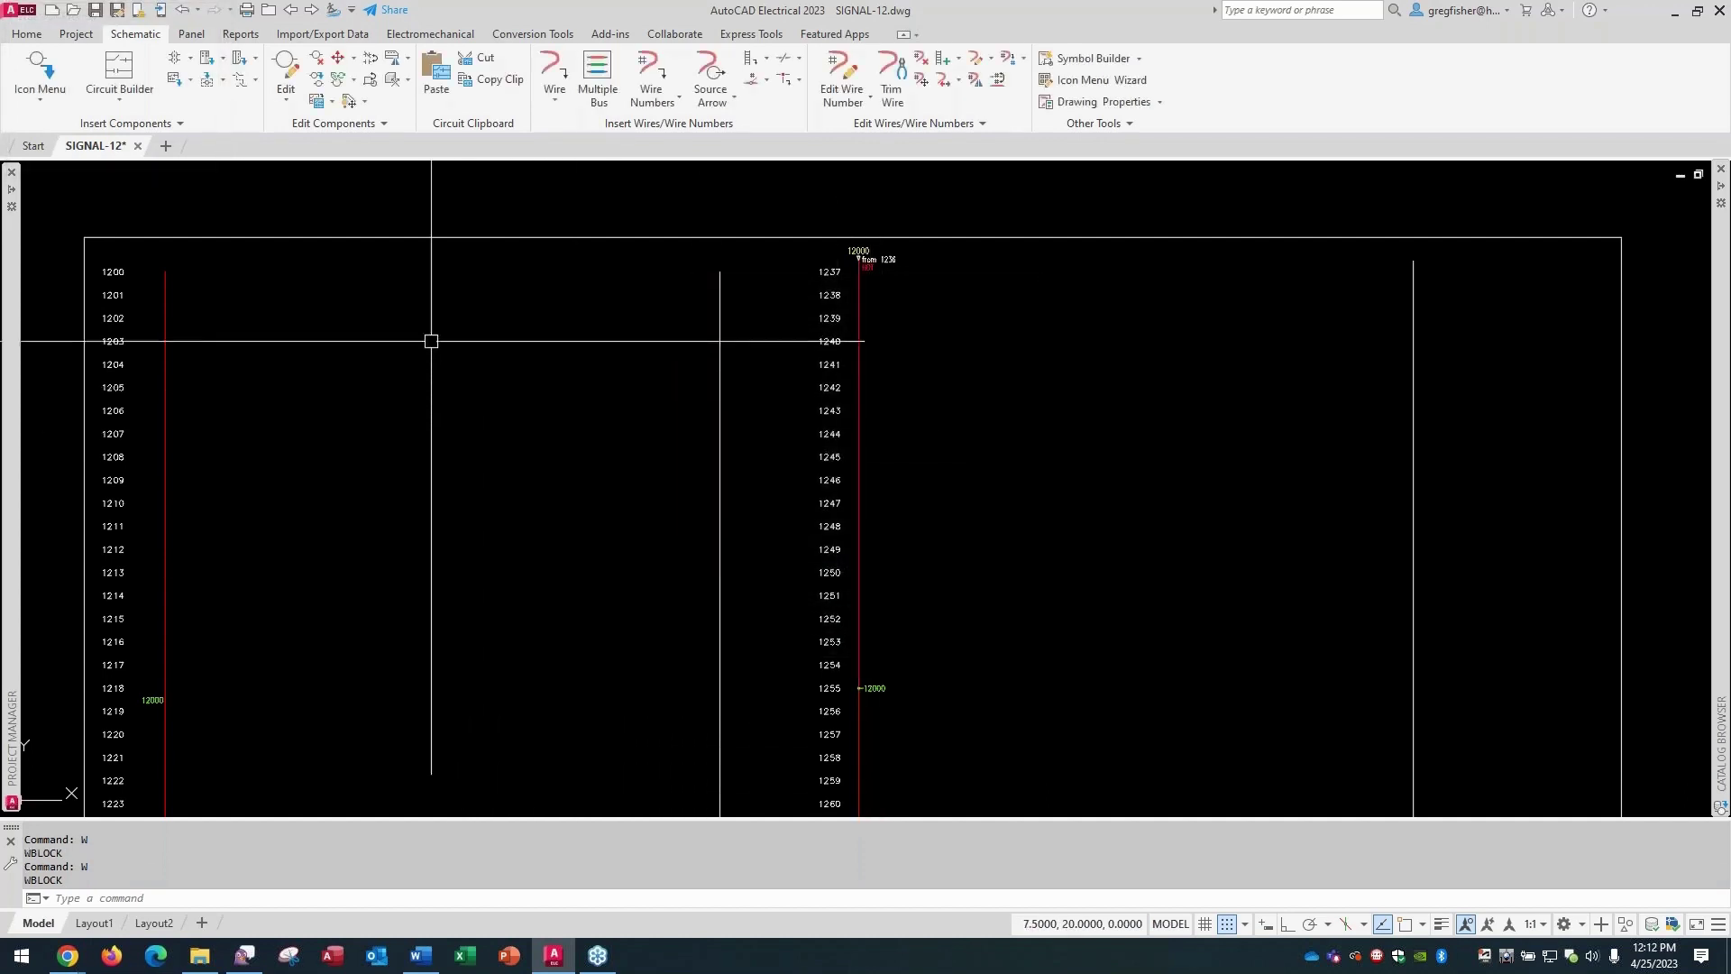
Open the exported HA1S4.dwg symbol from the CUSTOM folder and fit it to the view.
left_click(74, 11)
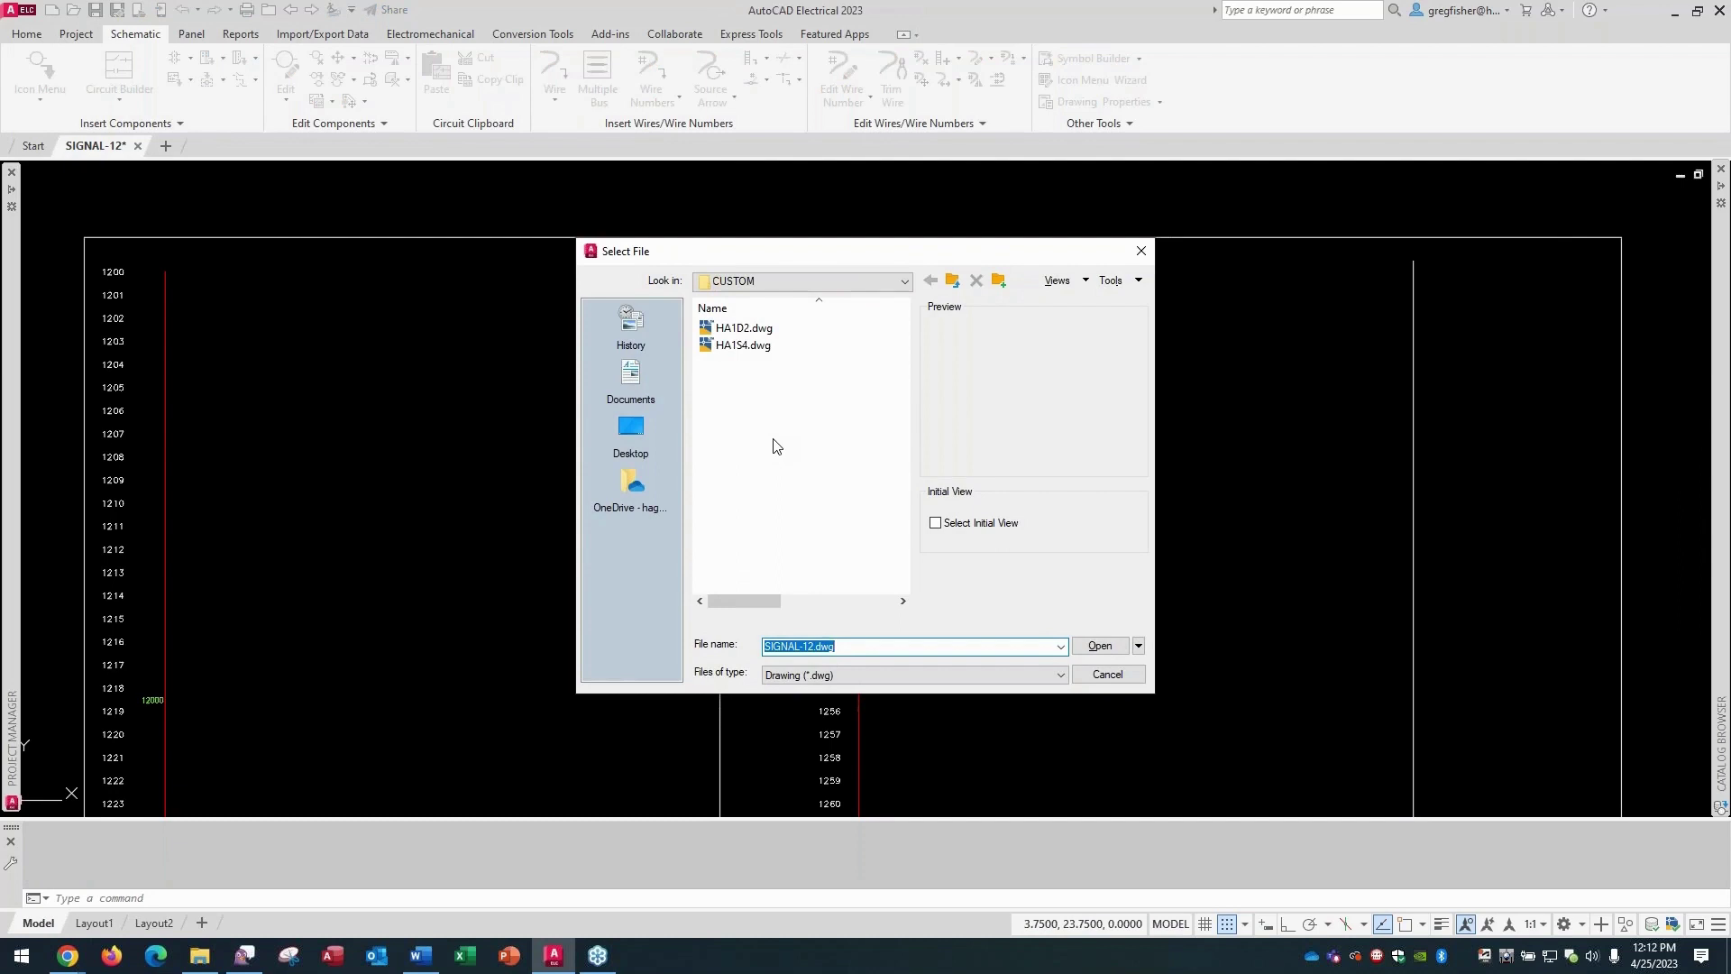
left_click(905, 281)
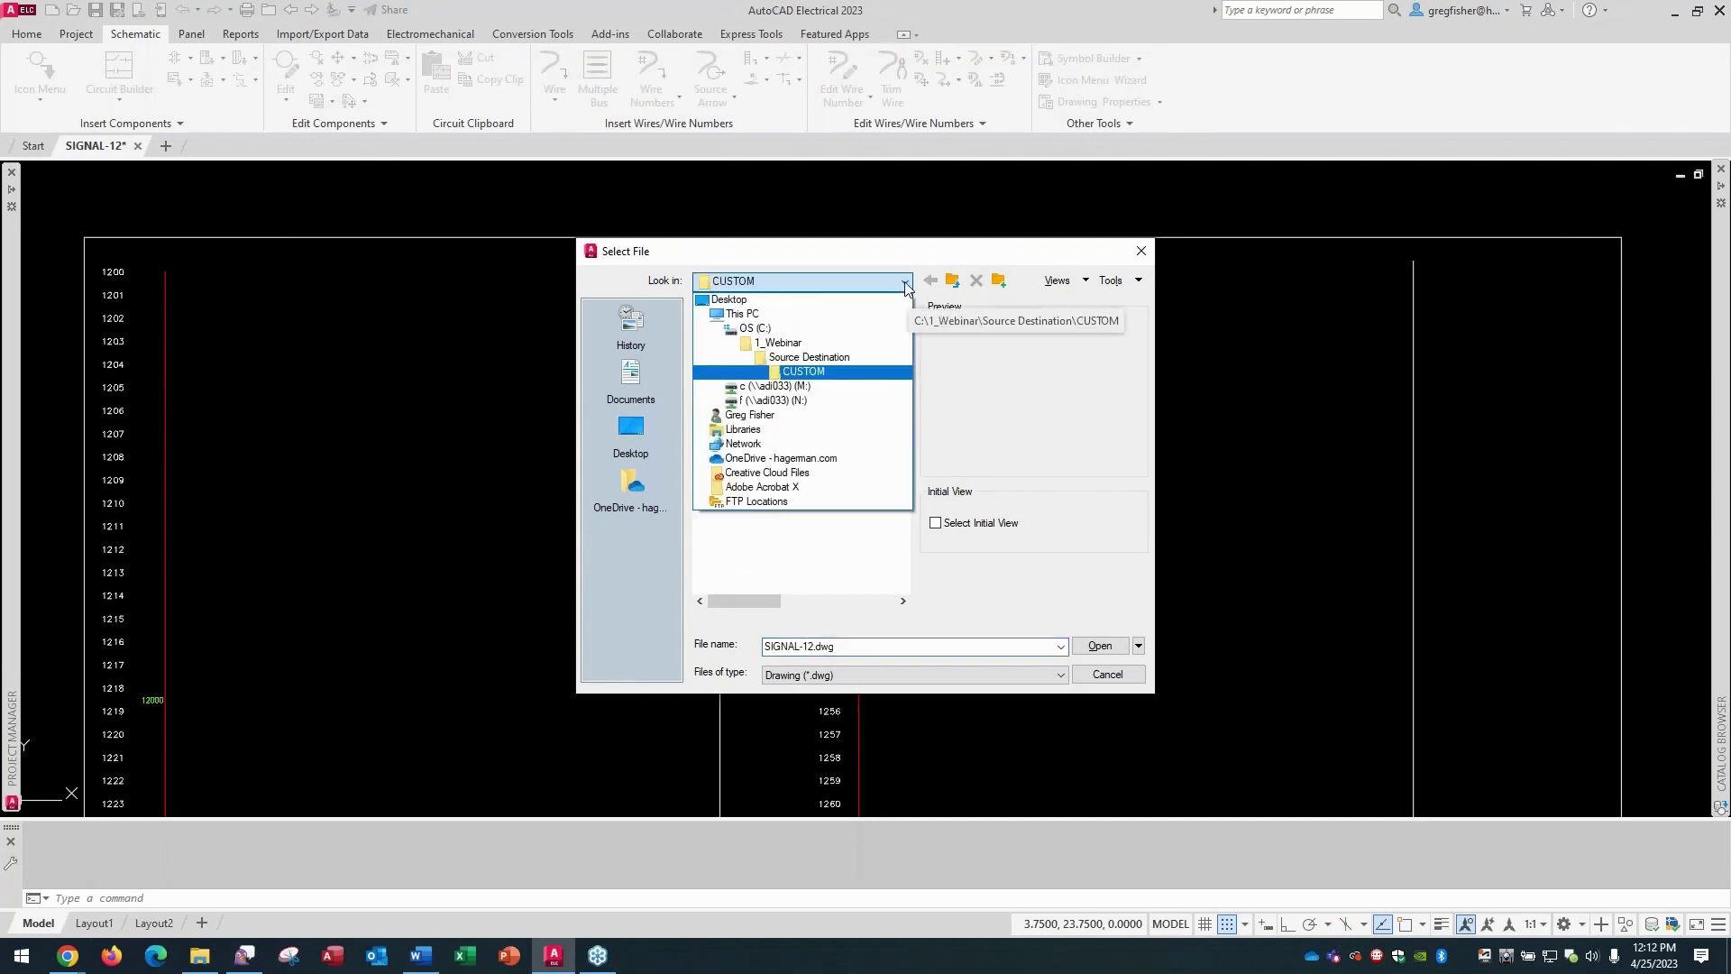
left_click(905, 283)
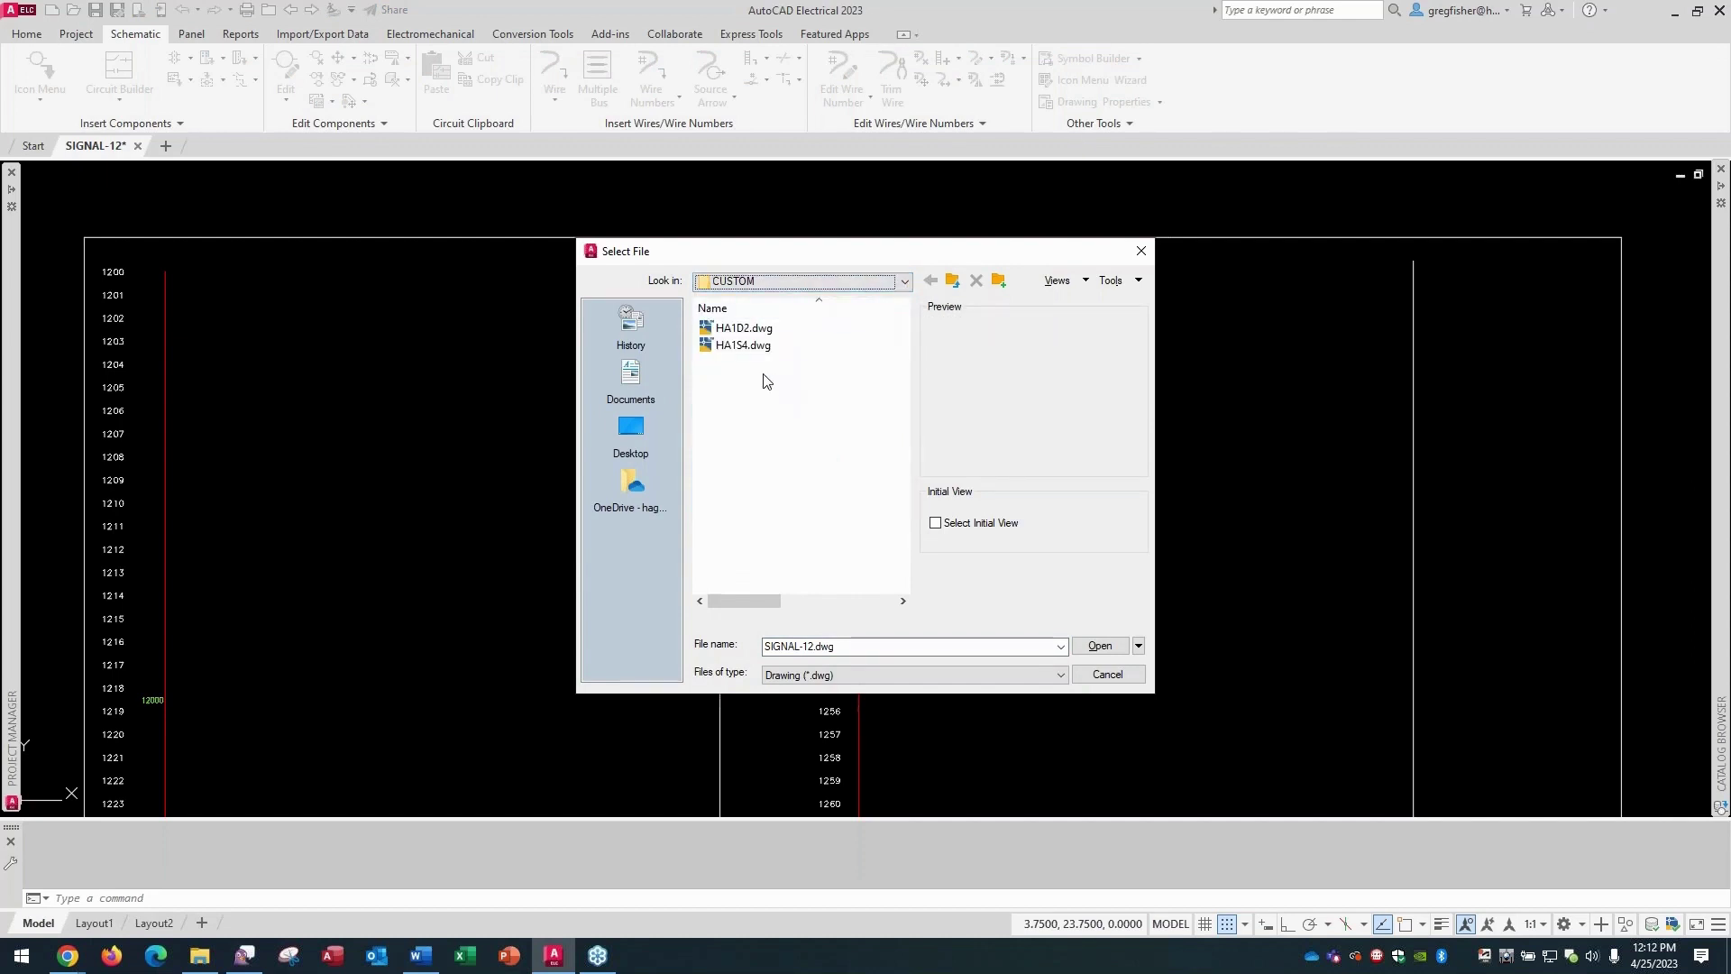
left_click(732, 347)
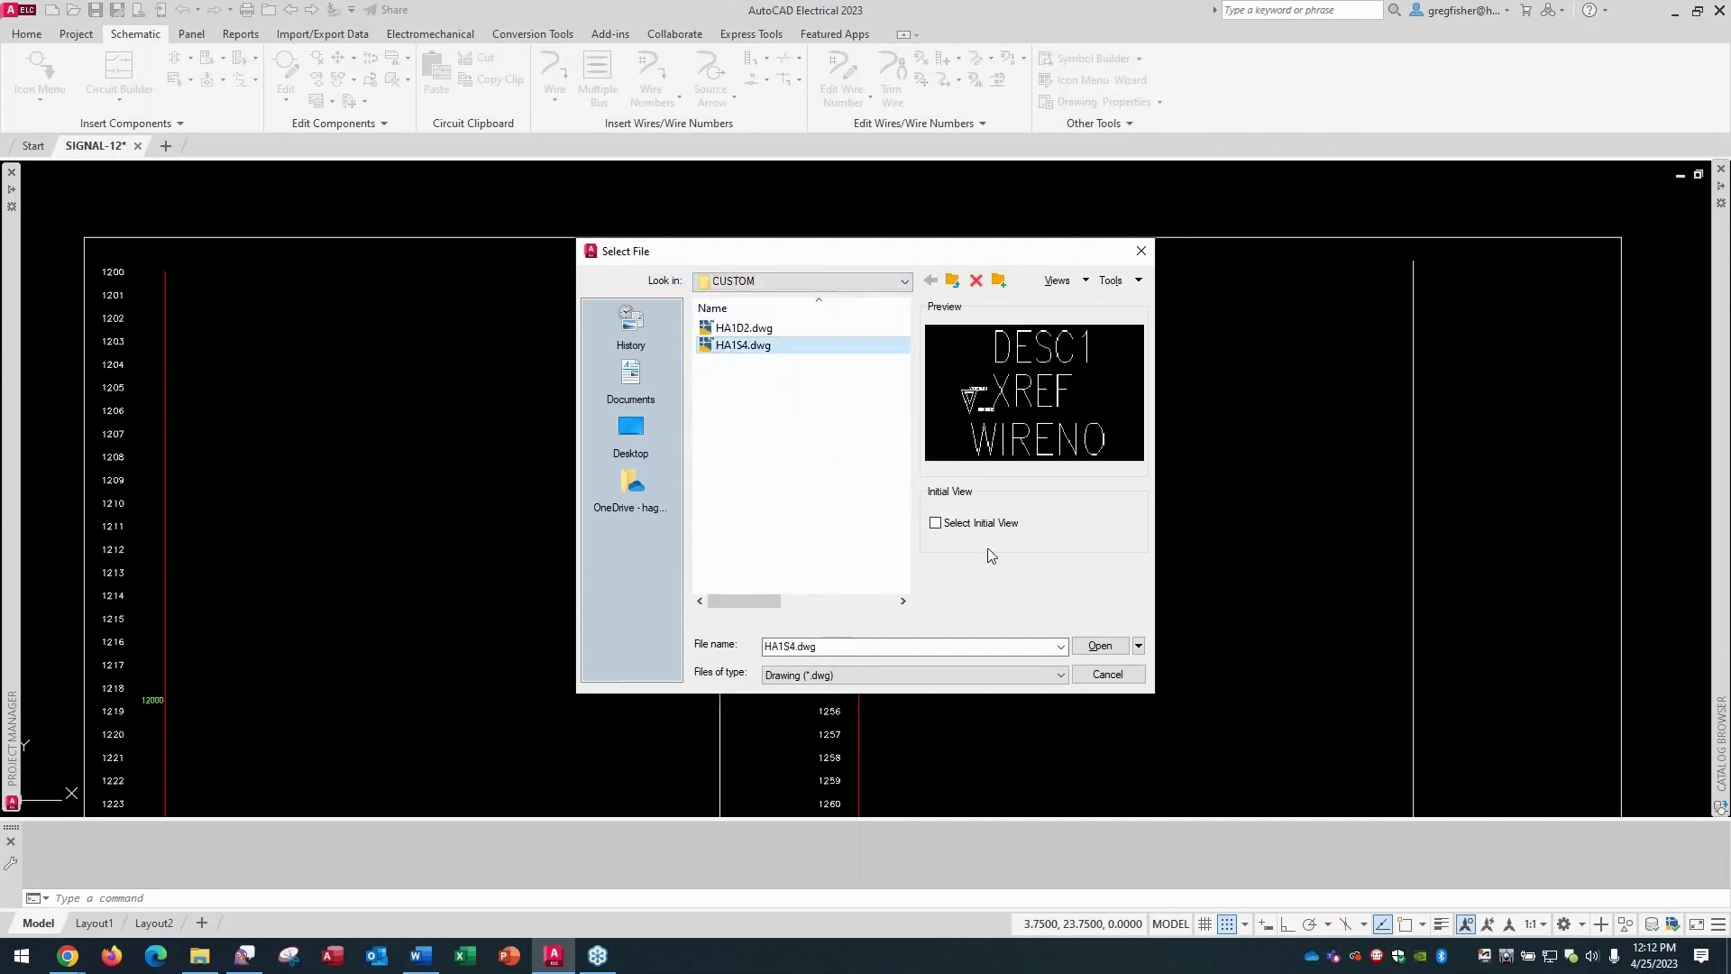
left_click(1093, 647)
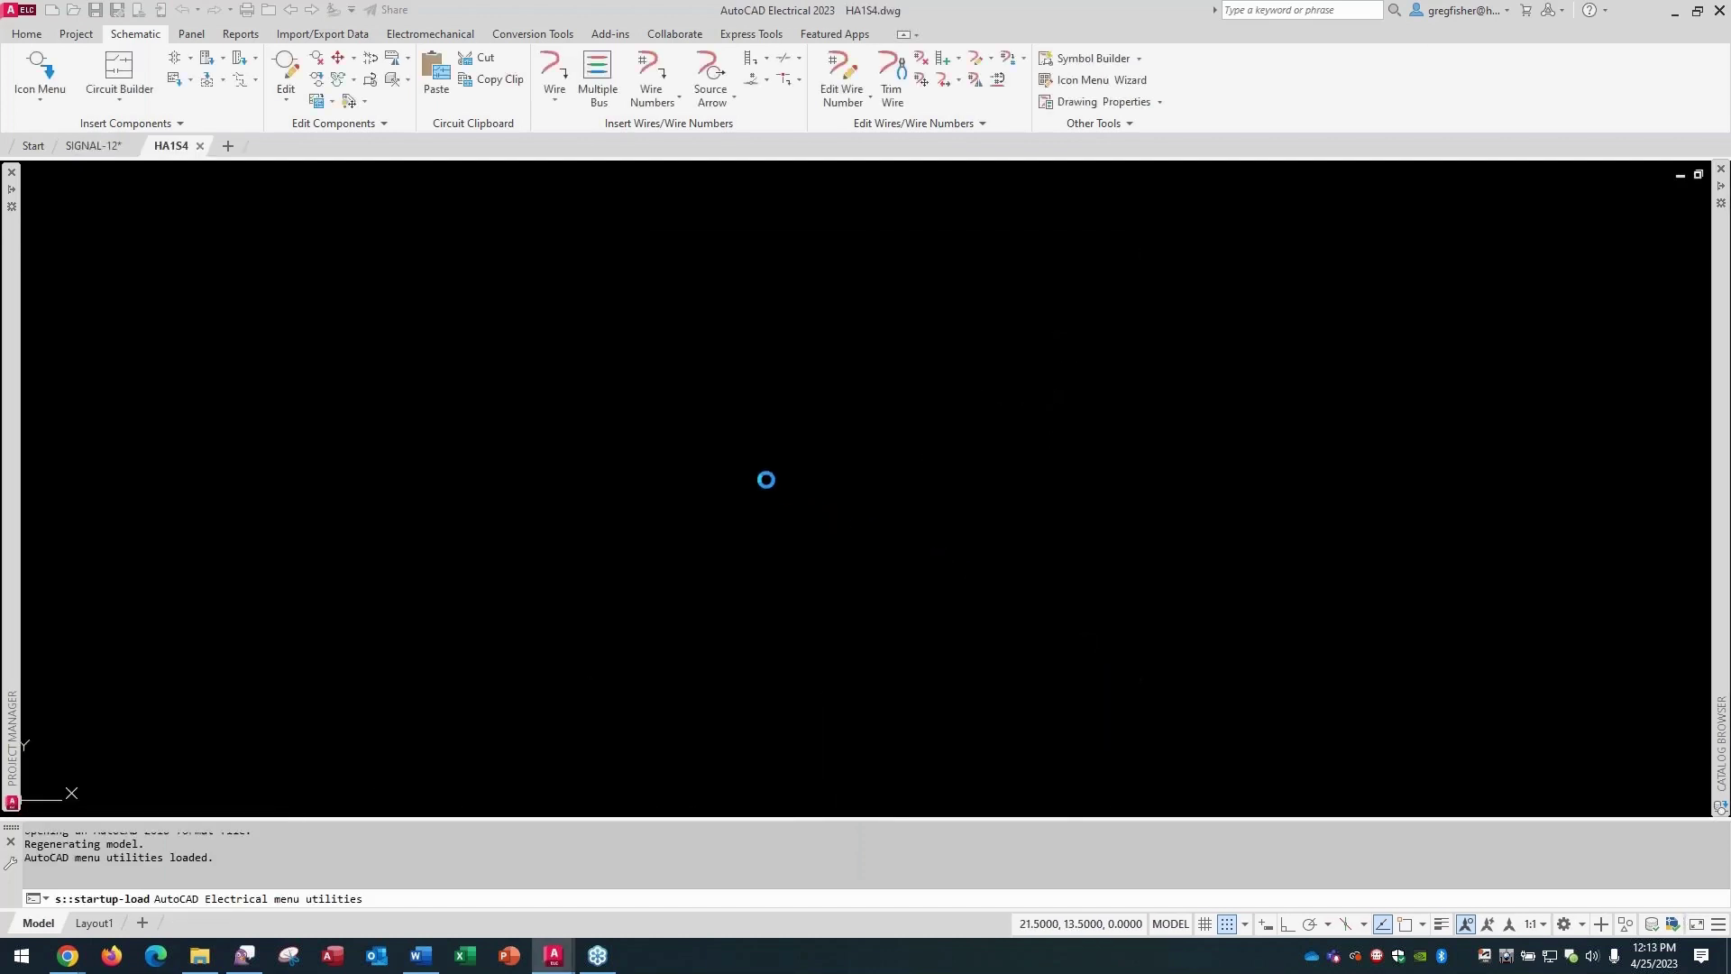
middle_click(661, 445)
middle_click(662, 445)
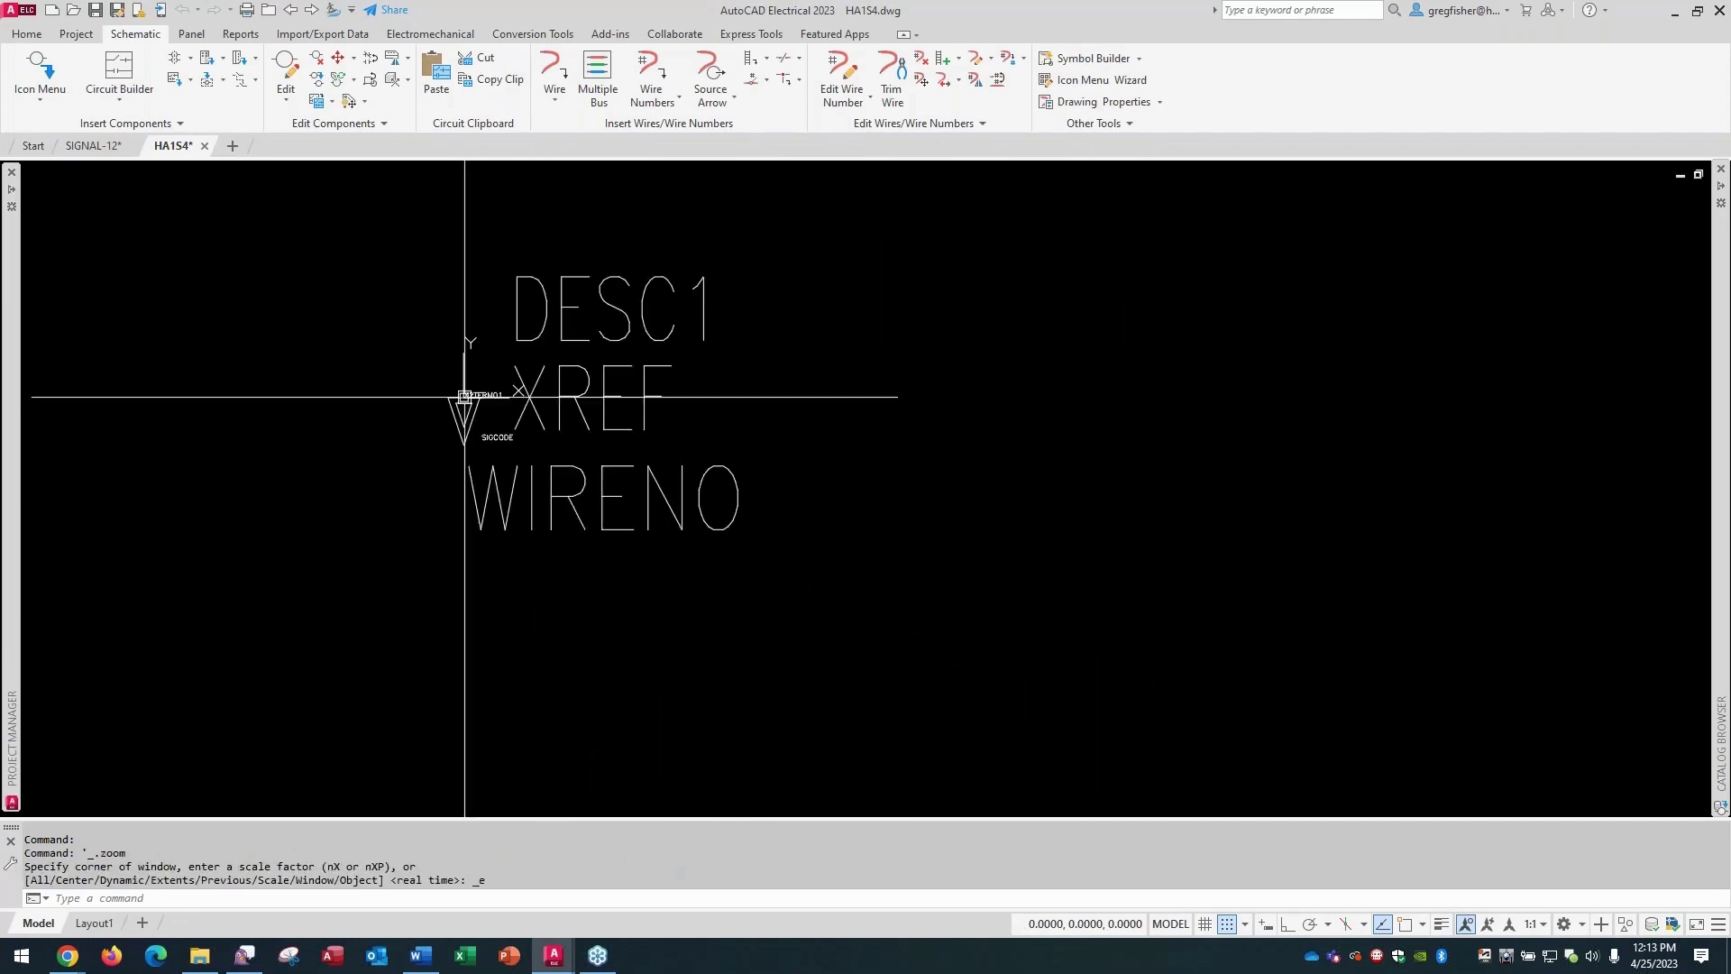
Set the drawing's snap spacing to 0.0625 in both X and Y.
middle_click_drag(464, 397, 742, 482)
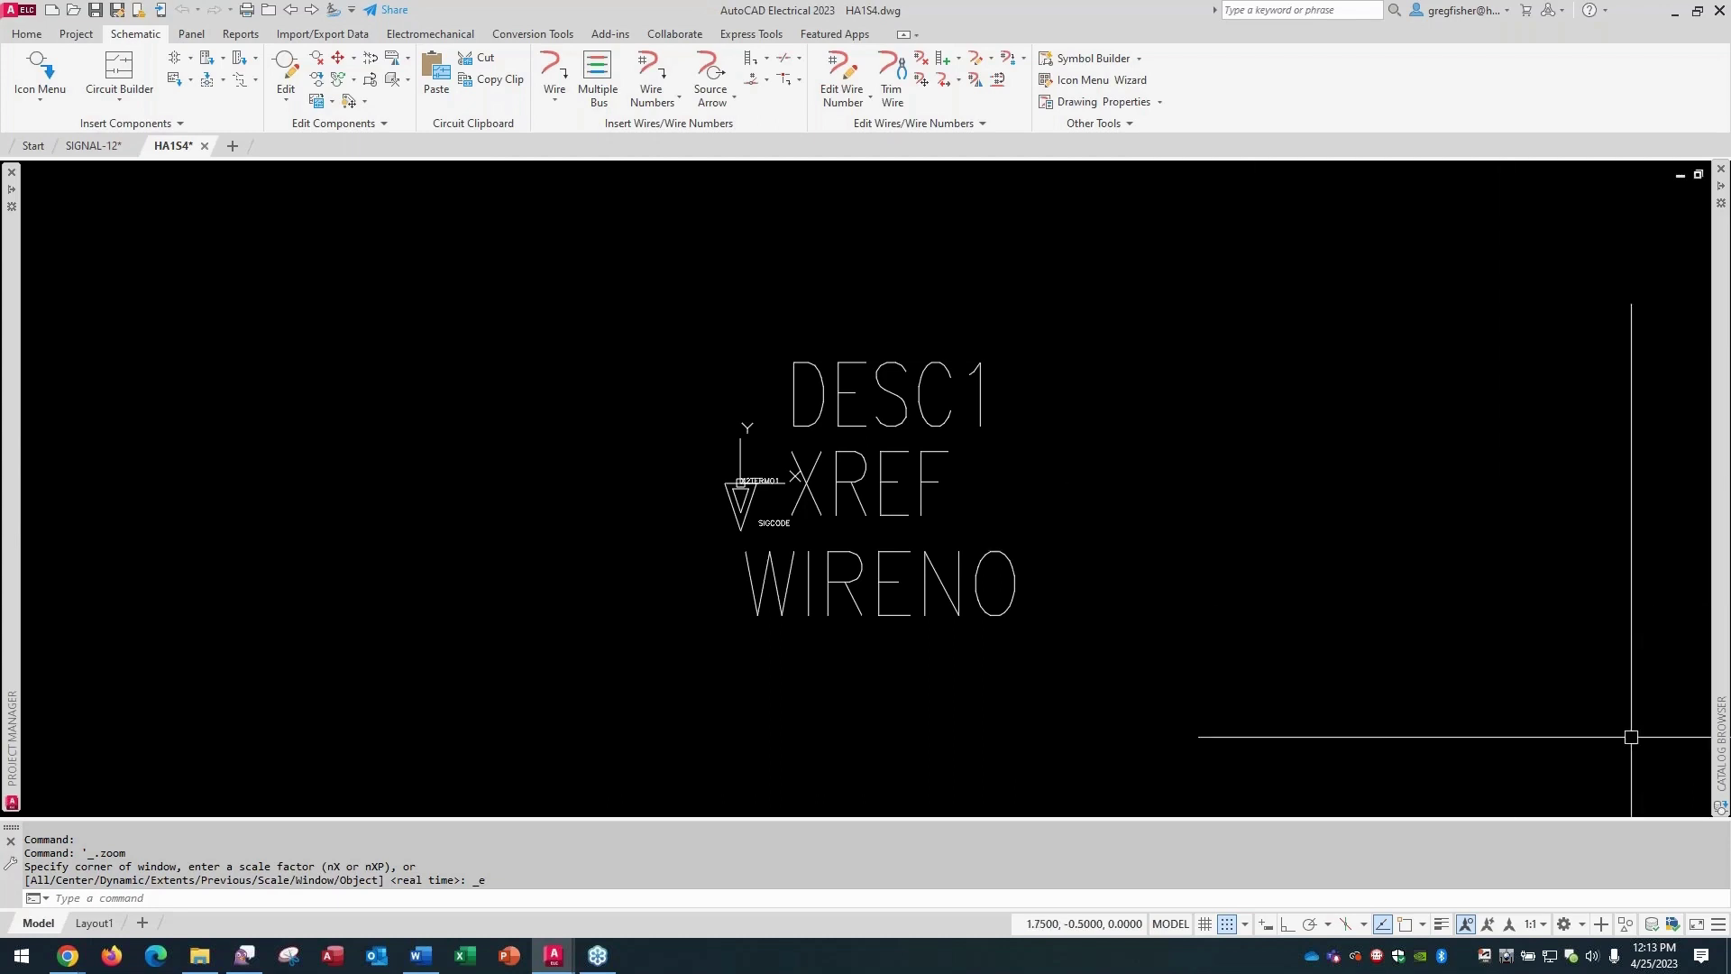
left_click(1245, 925)
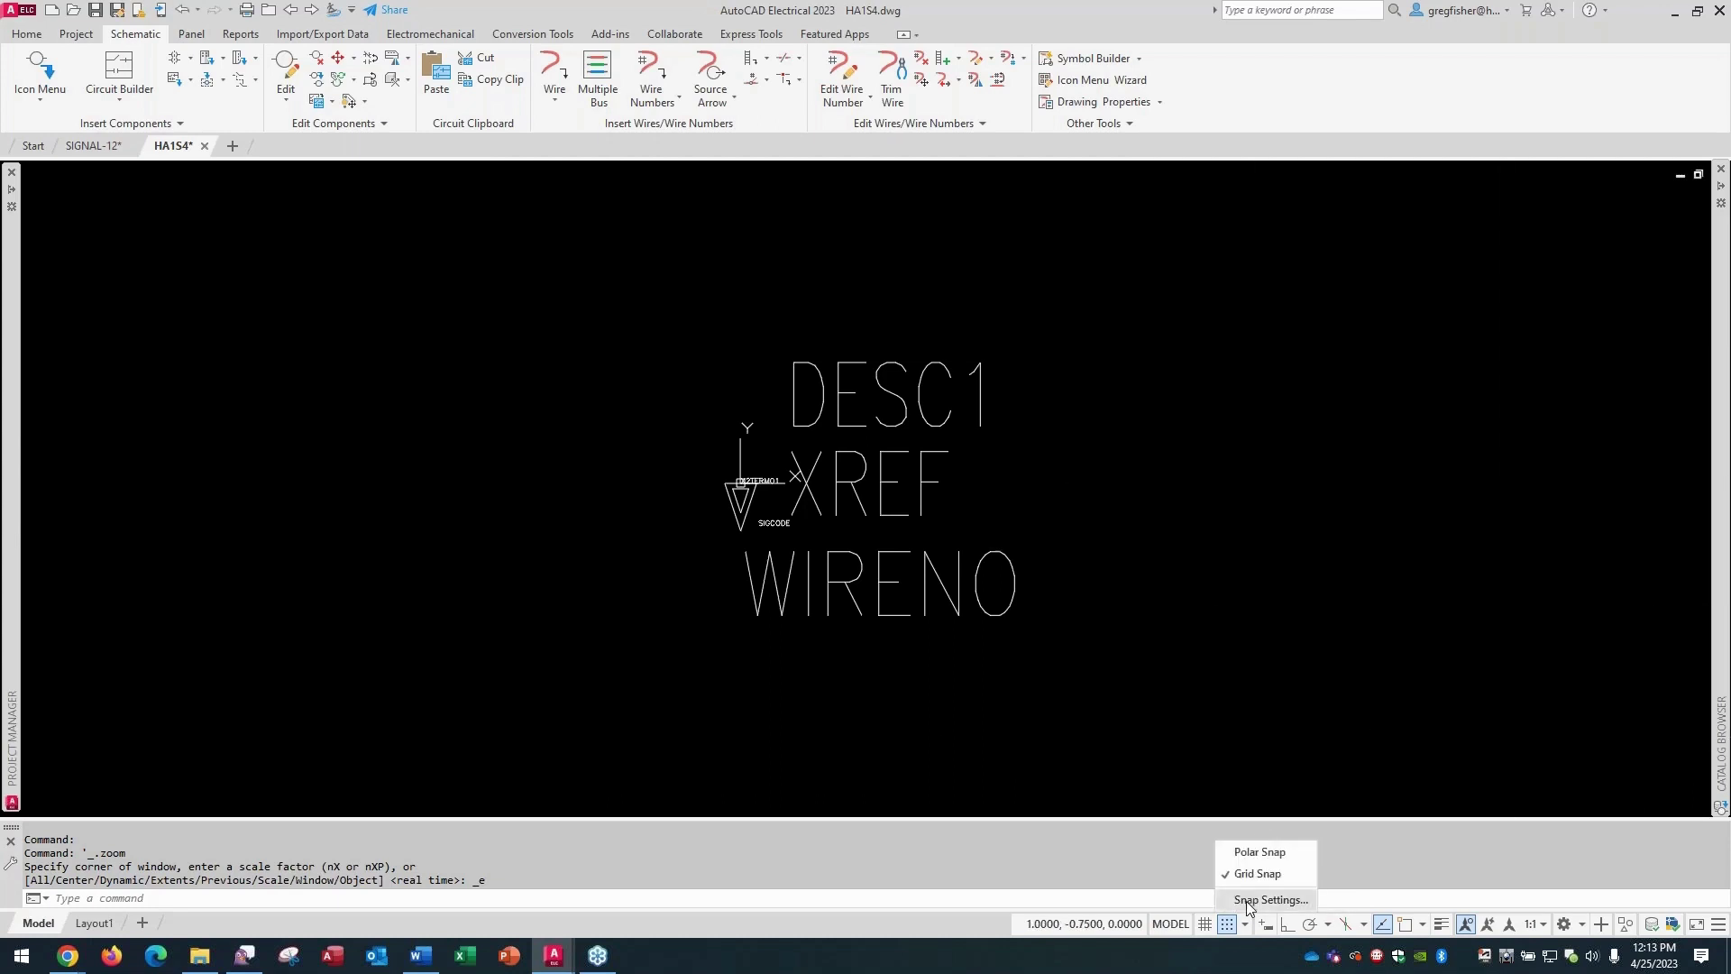
left_click(1270, 898)
left_click_drag(845, 377, 752, 383)
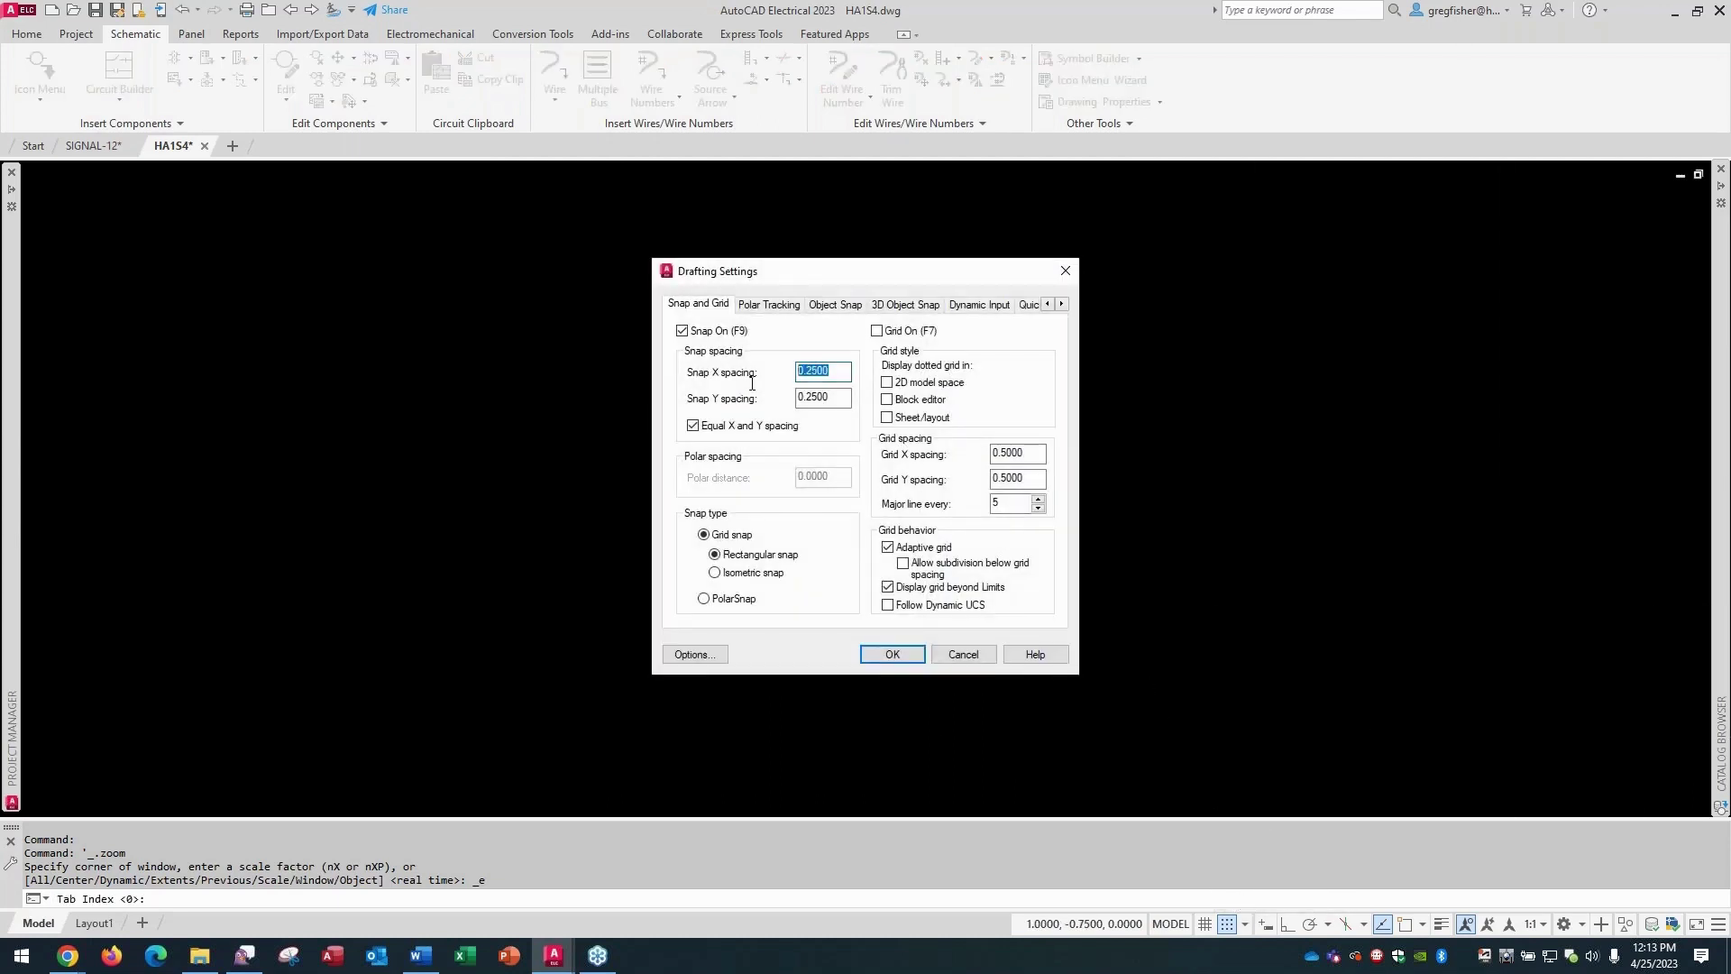
type(".0625")
key("Tab")
left_click(871, 654)
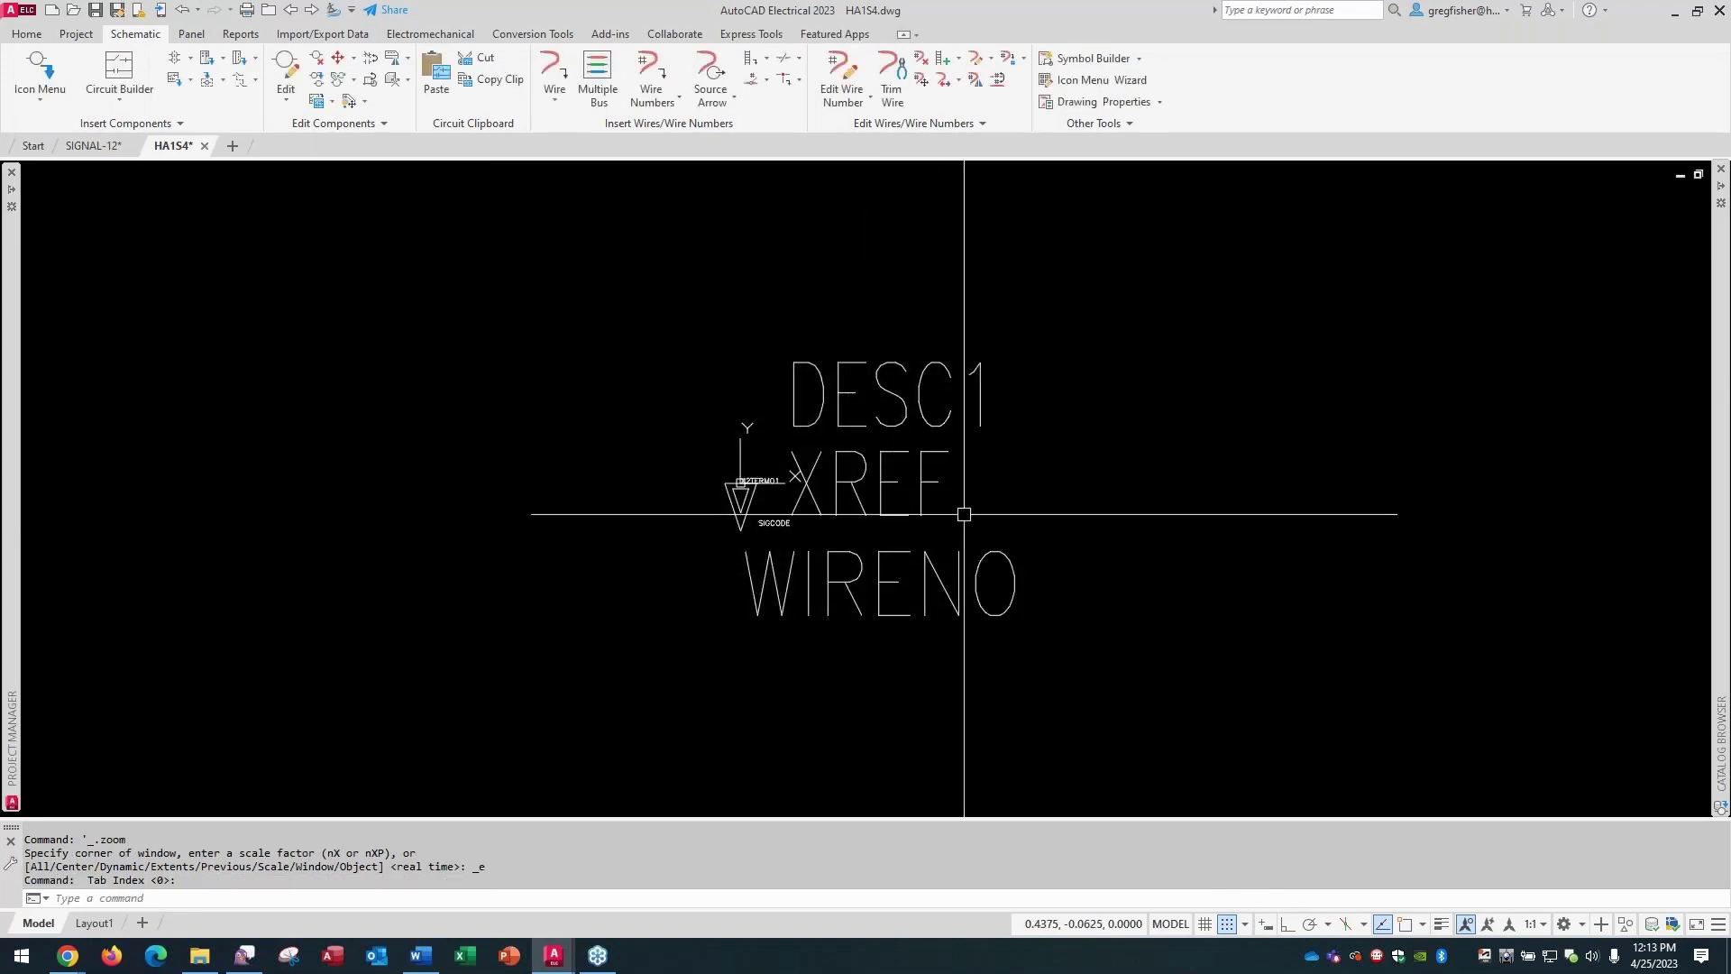
Inspect the WIRENO attribute's justification, height and width factor in its properties.
left_click(947, 587)
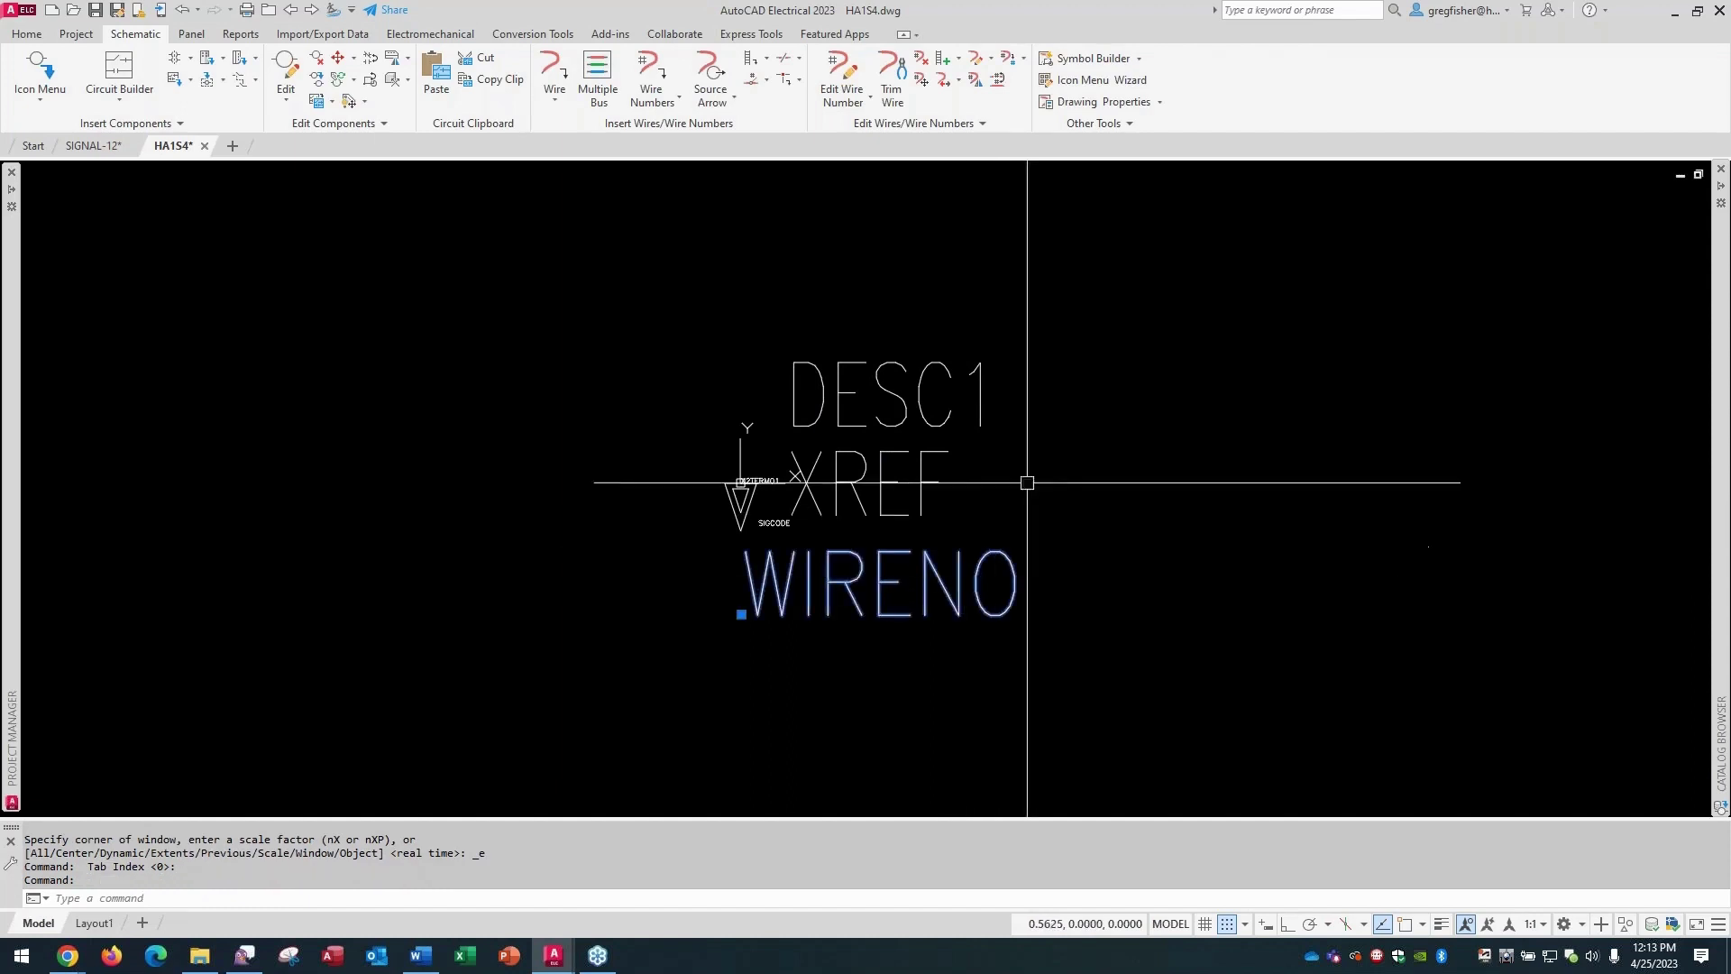
right_click(1094, 418)
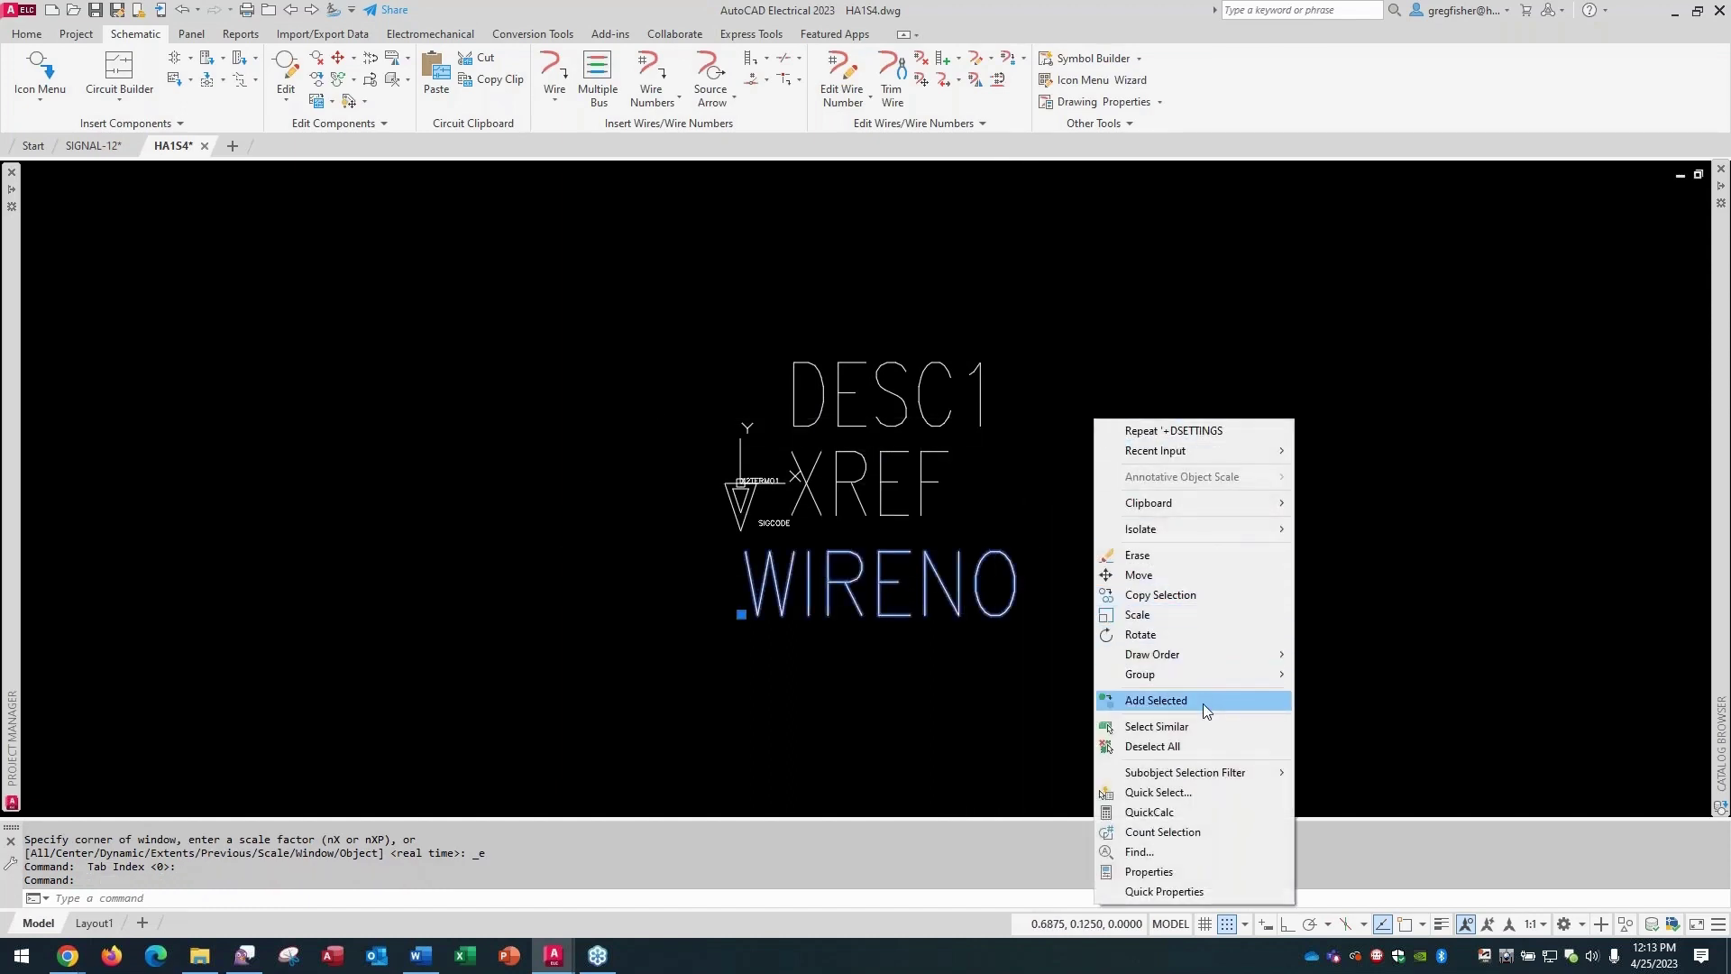
left_click(1171, 871)
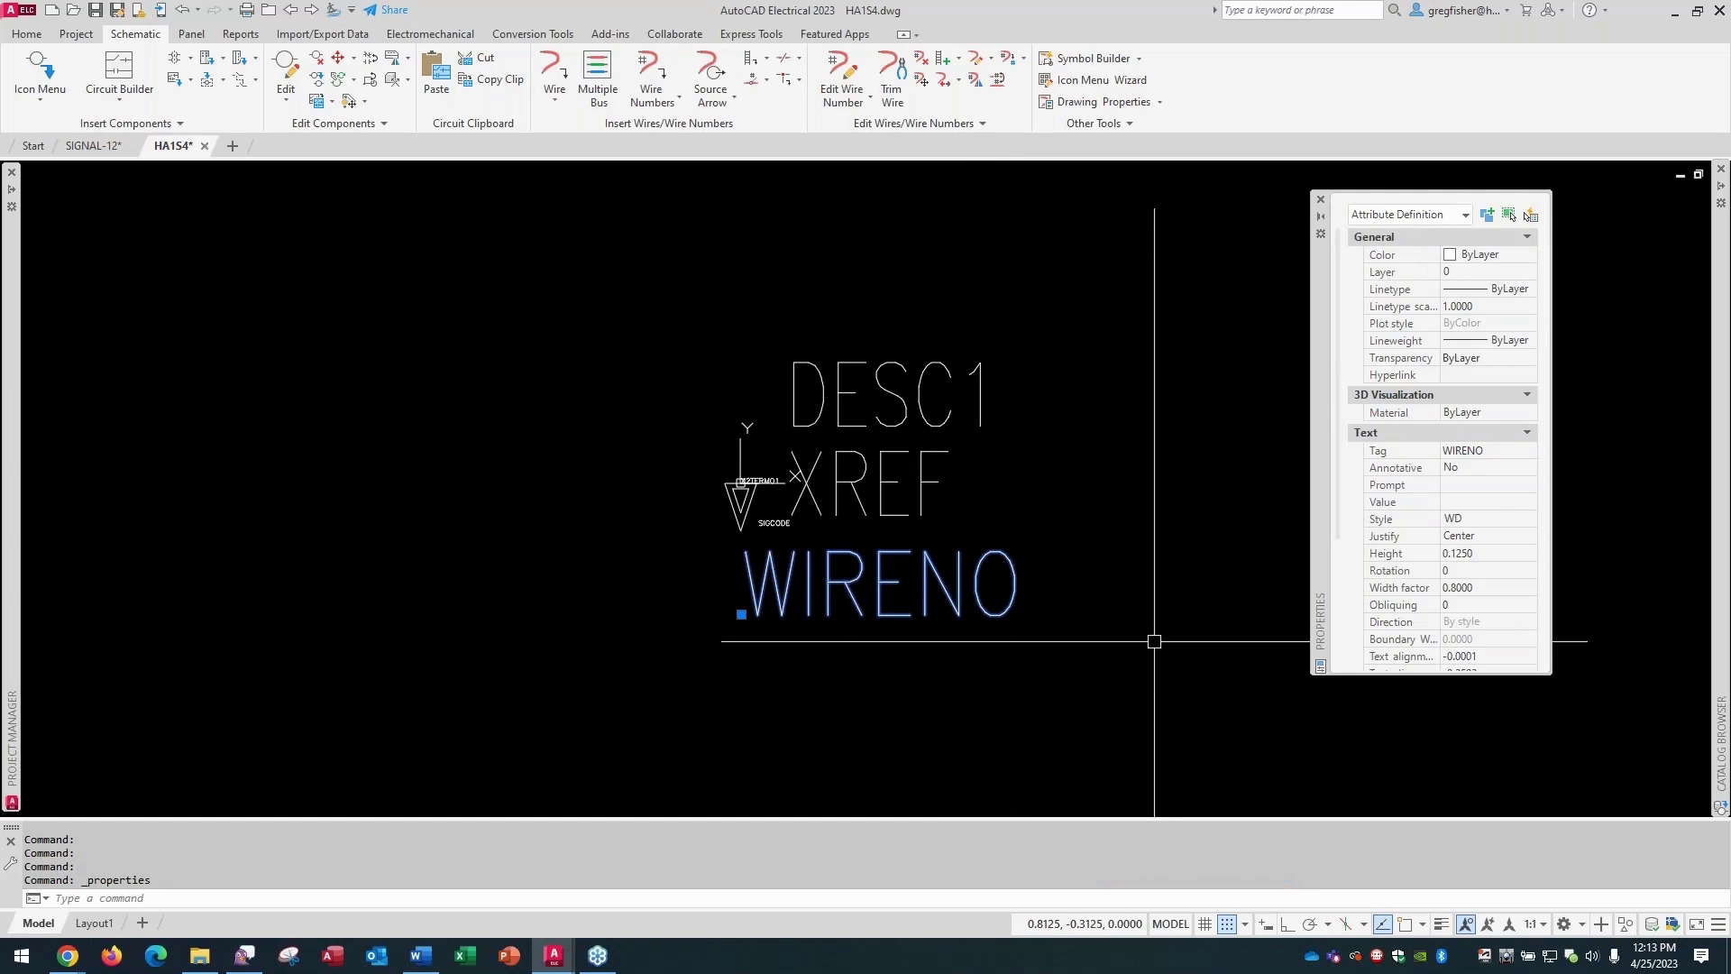
left_click(1503, 541)
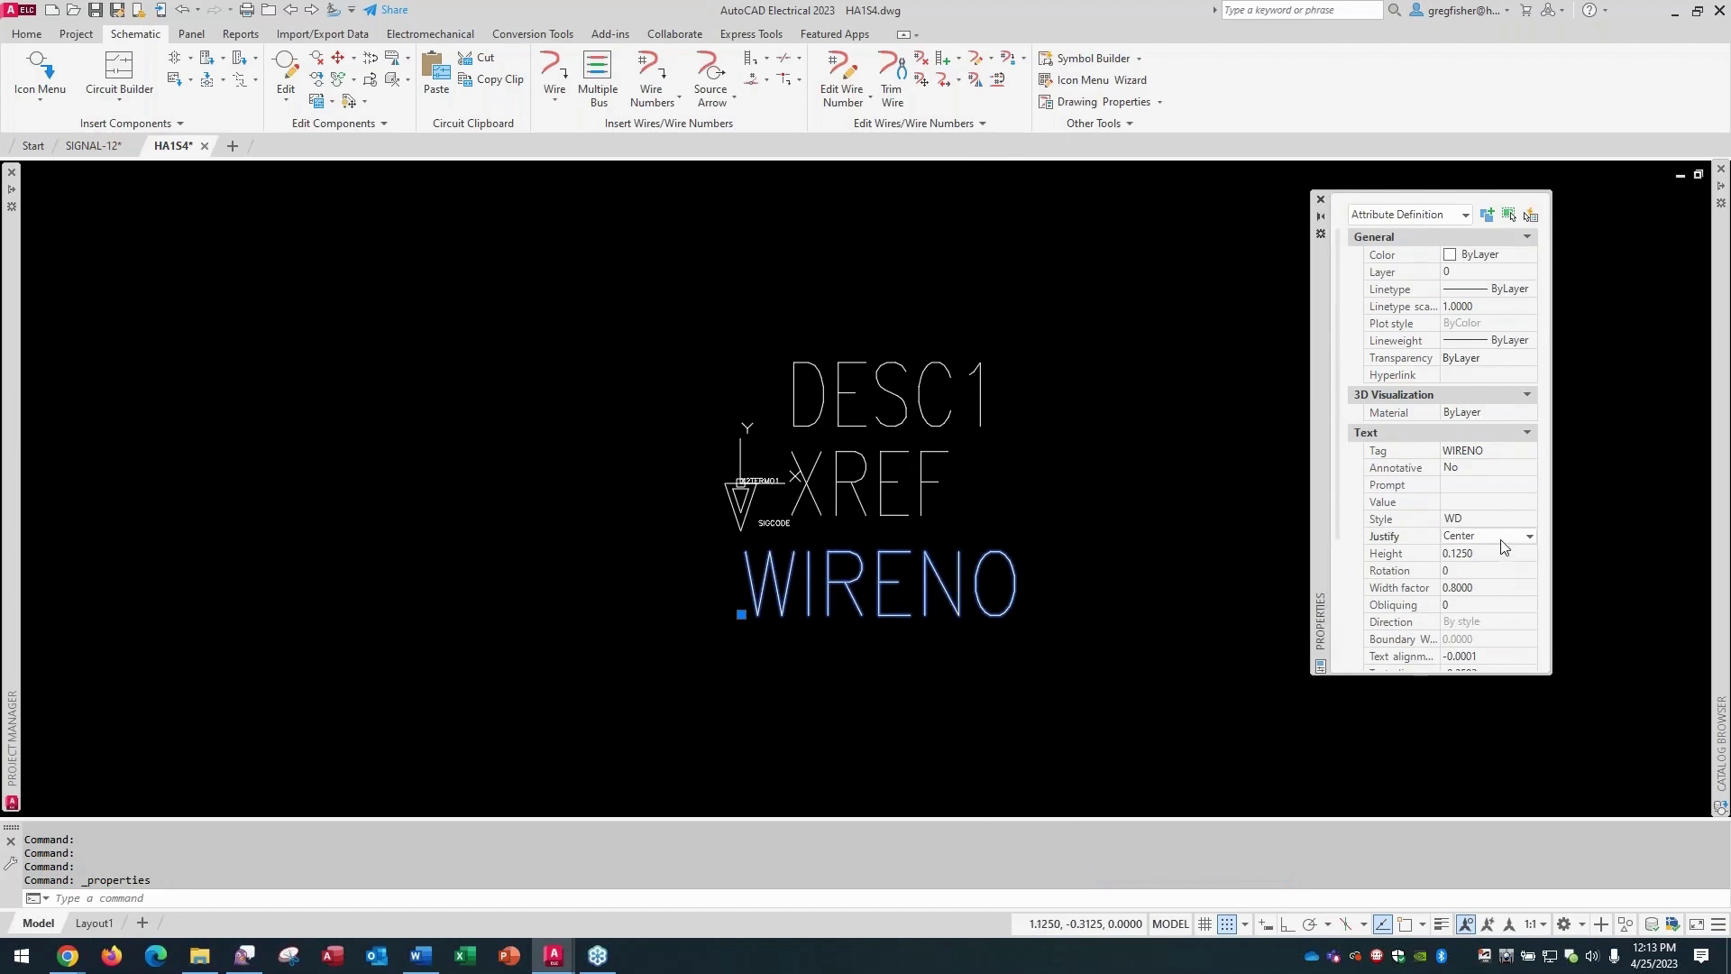
left_click(1502, 556)
left_click(1506, 588)
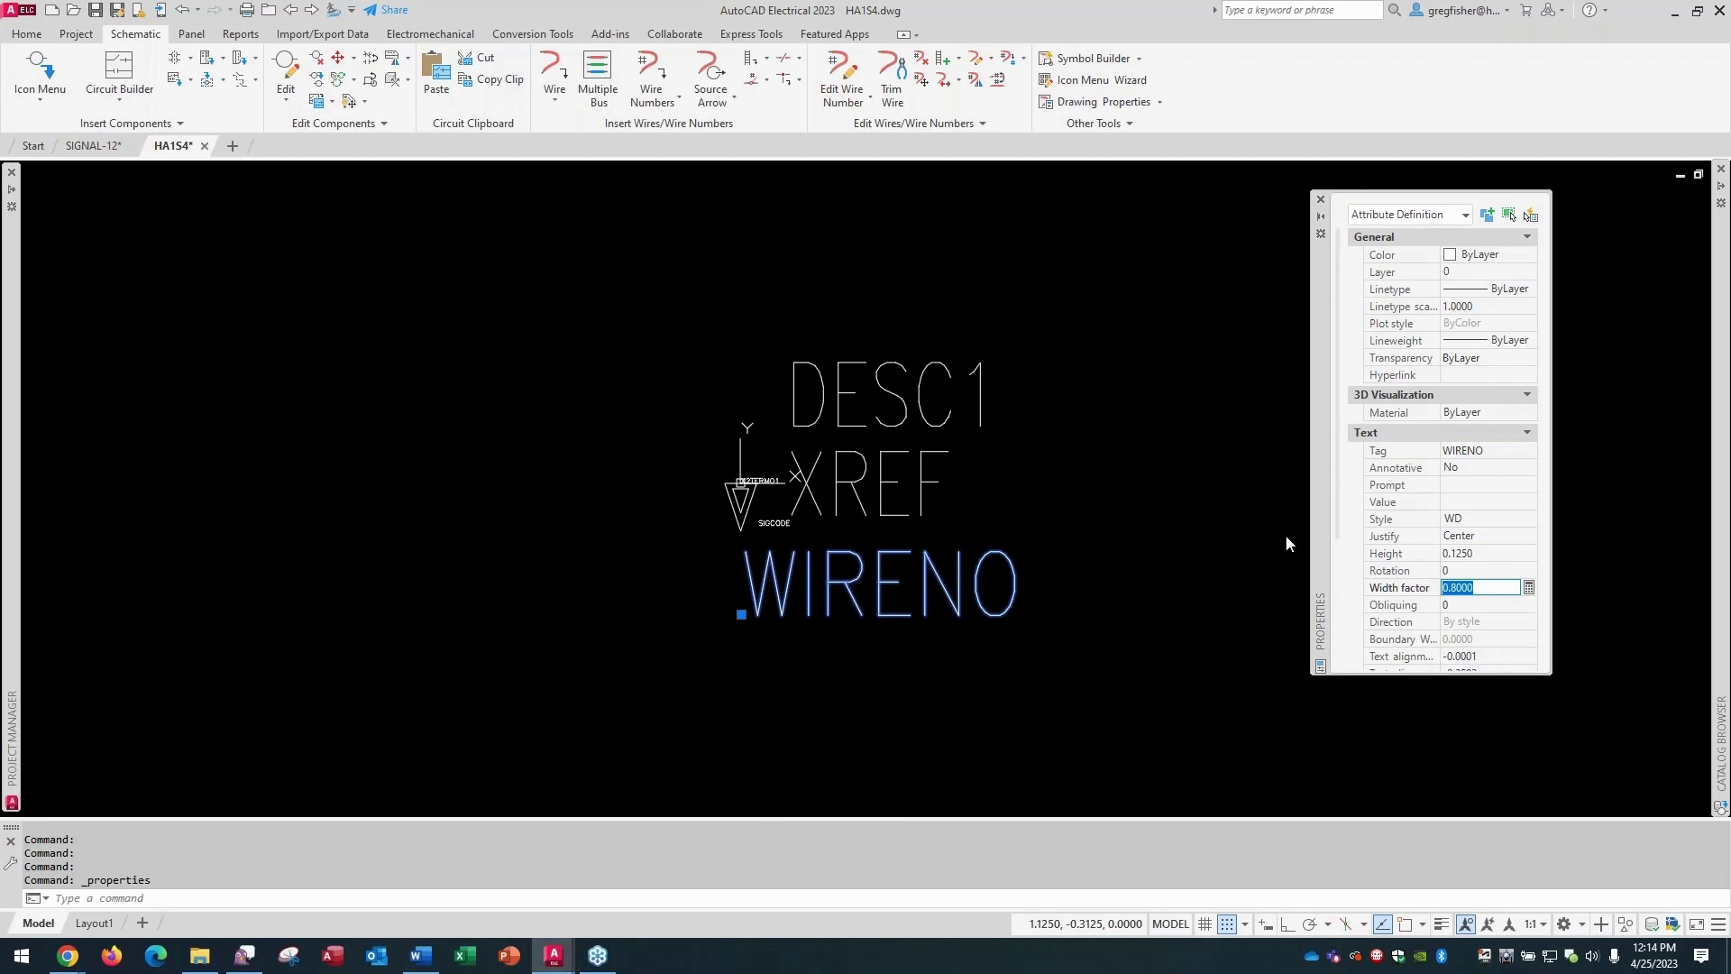
key("Escape")
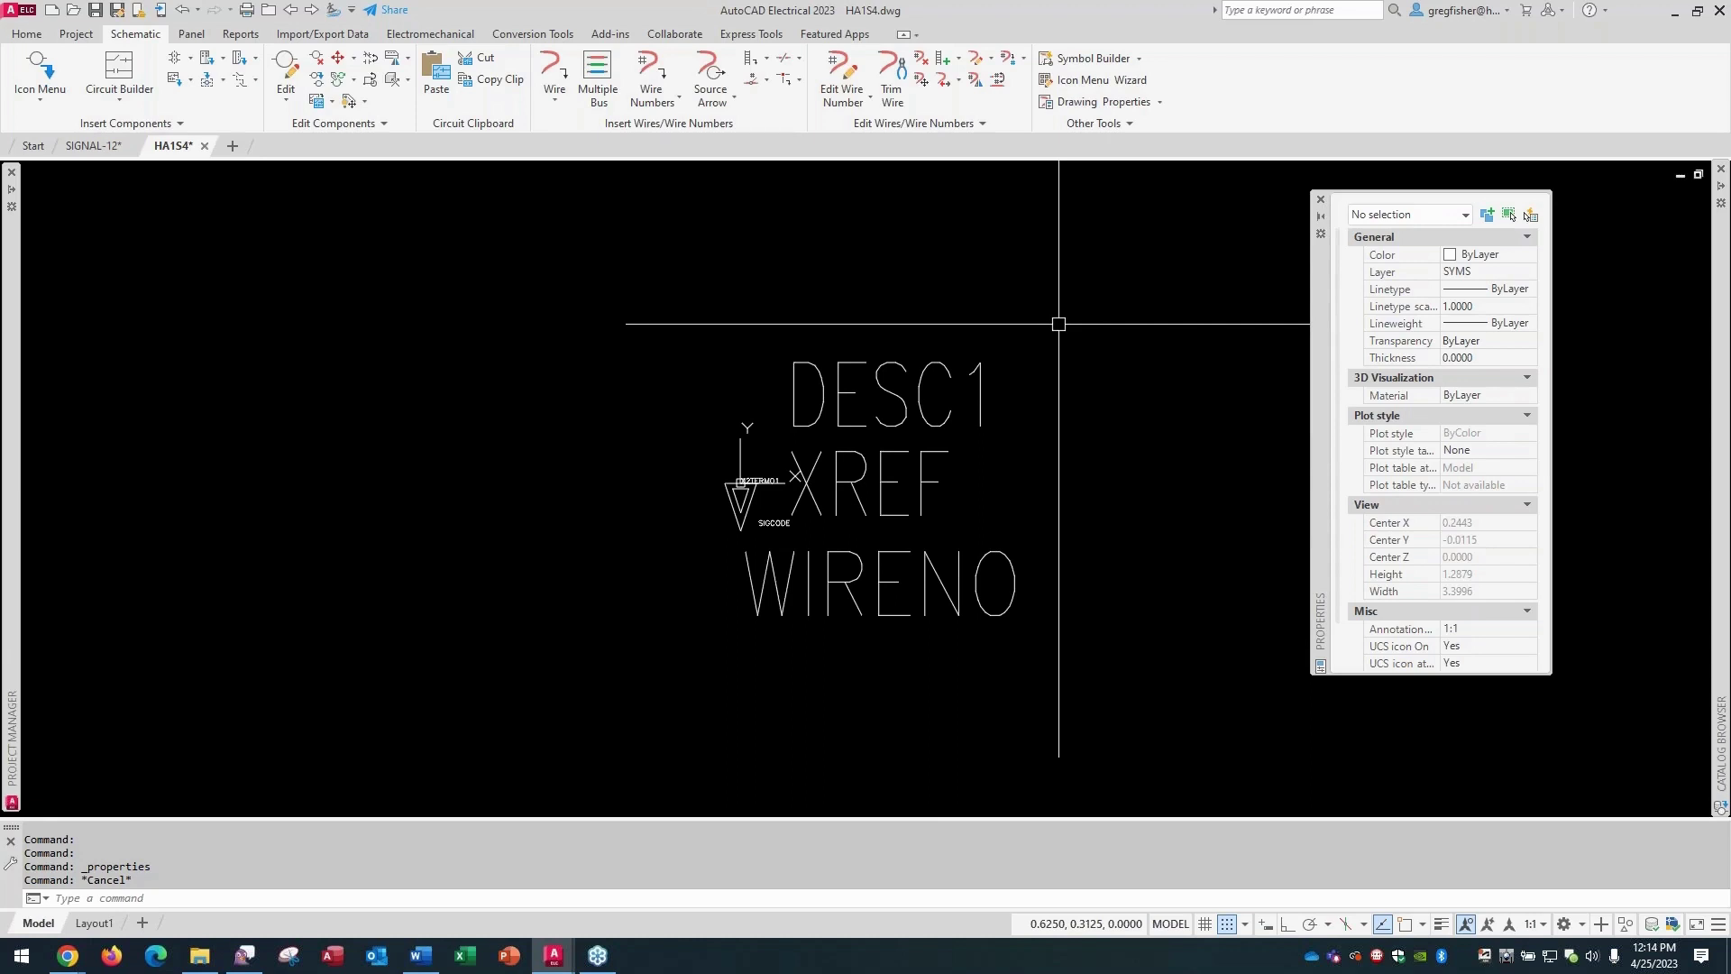
Check the Invisible setting among the WIRENO attribute's miscellaneous properties.
left_click(964, 578)
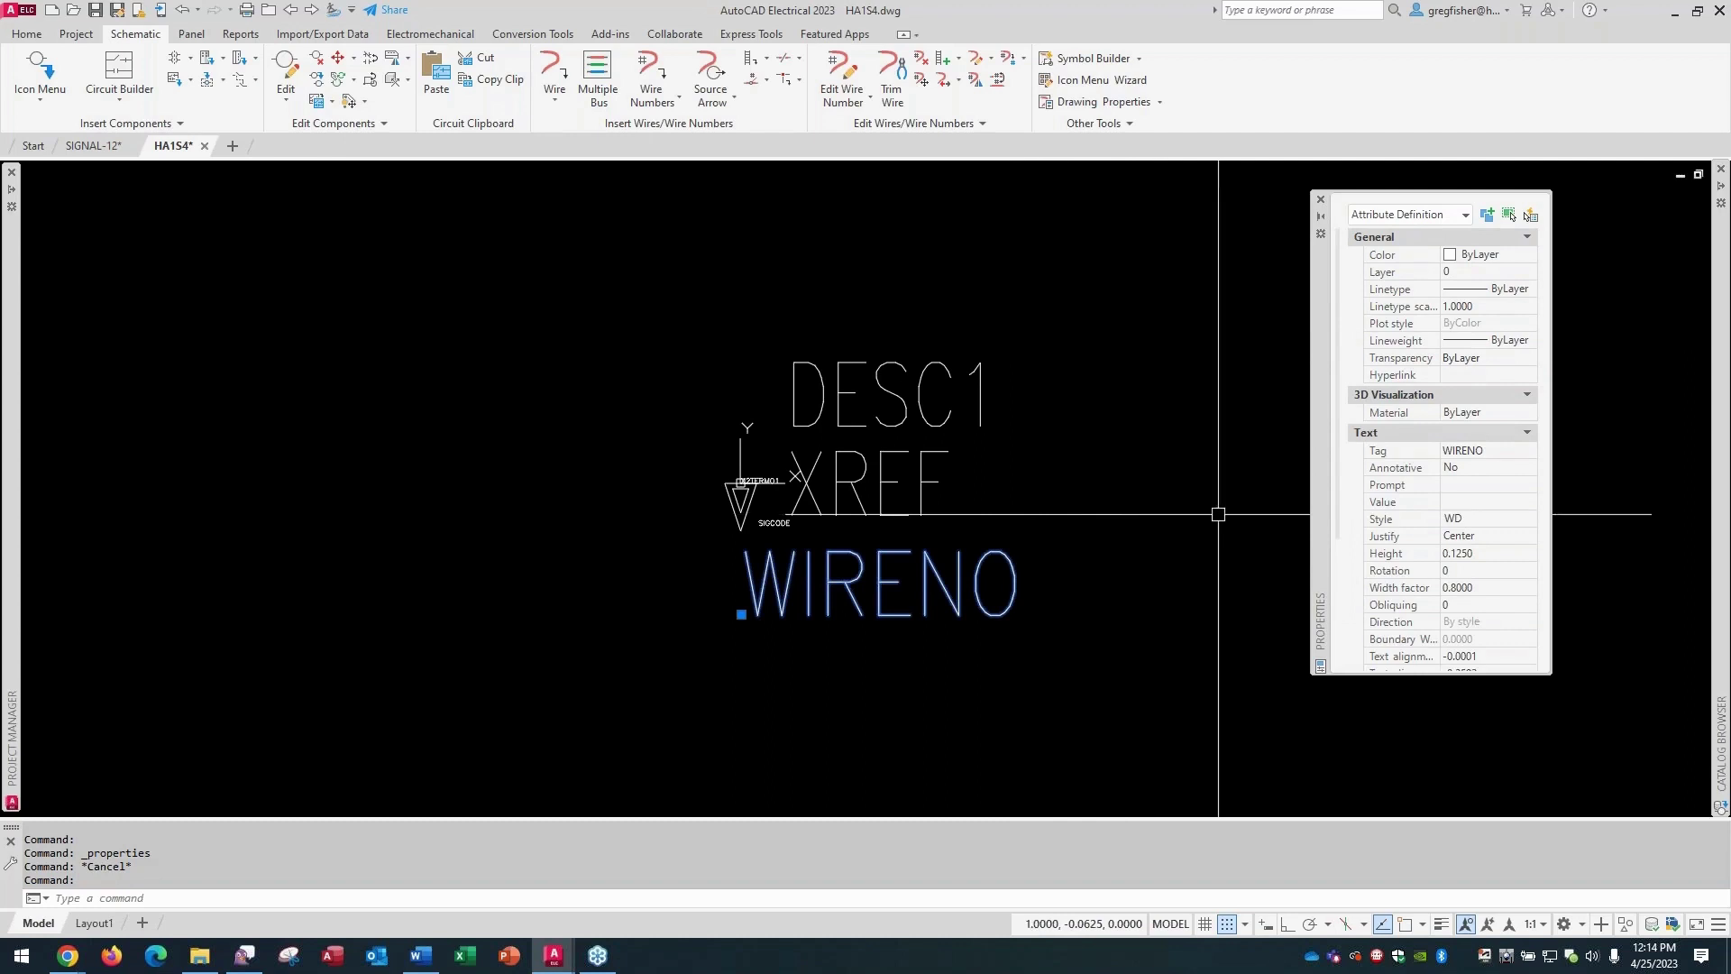
left_click_drag(1339, 522, 1345, 668)
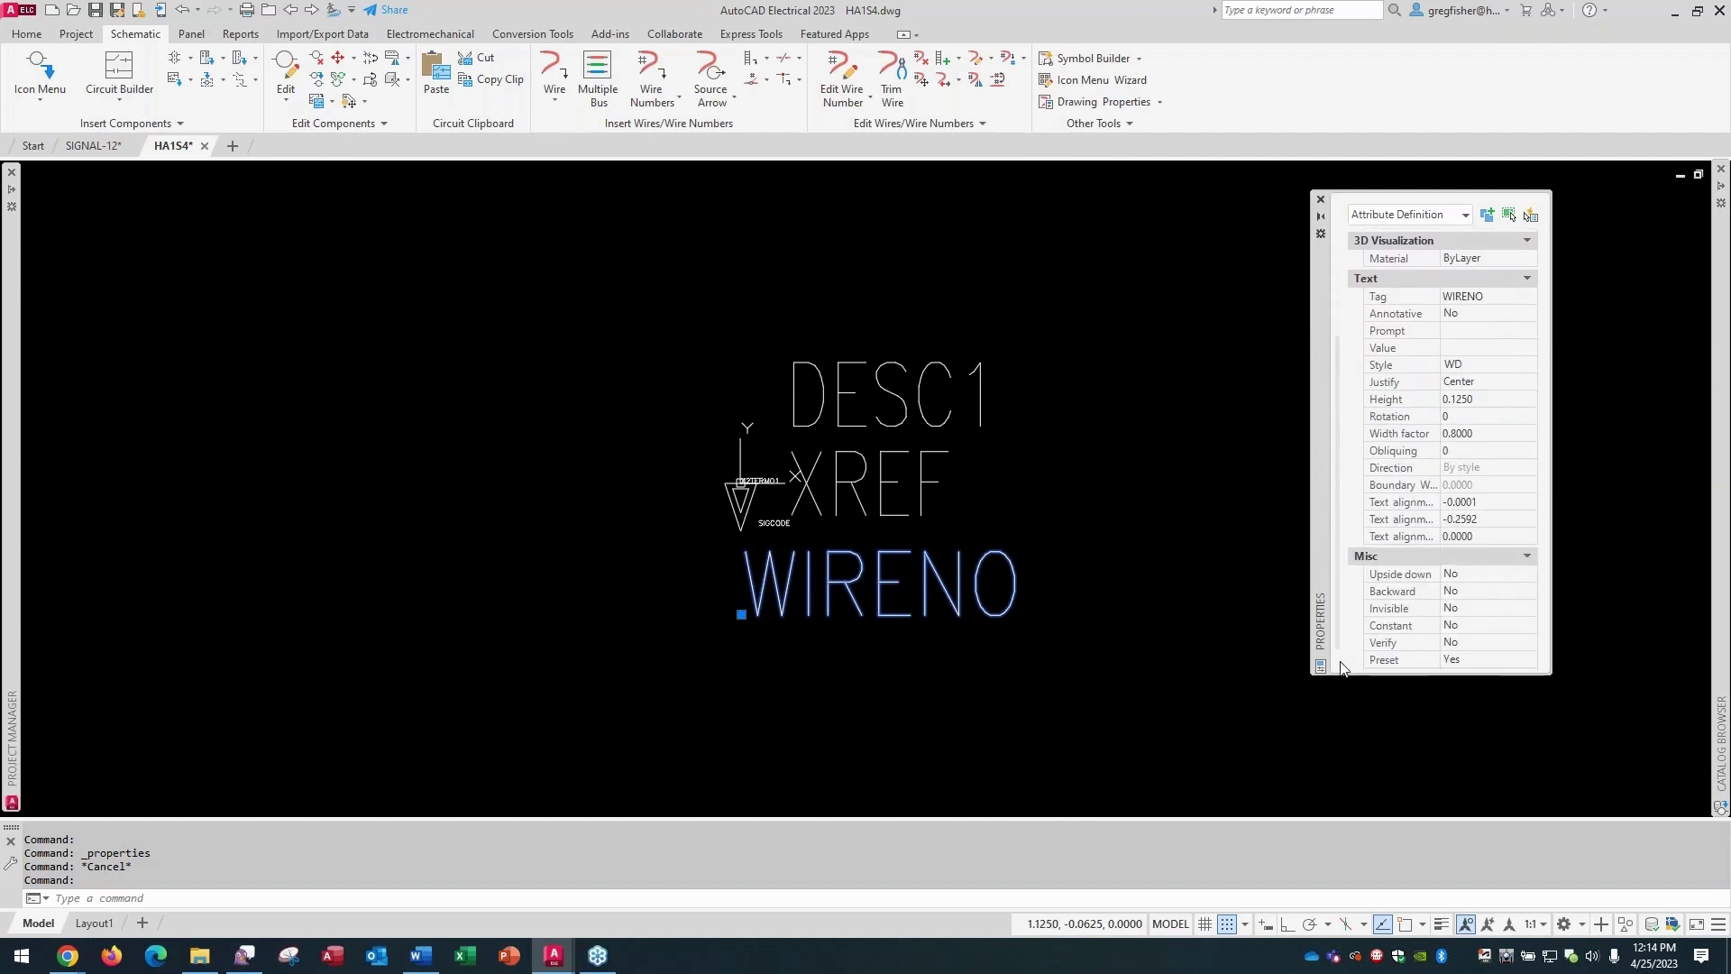
left_click(1496, 610)
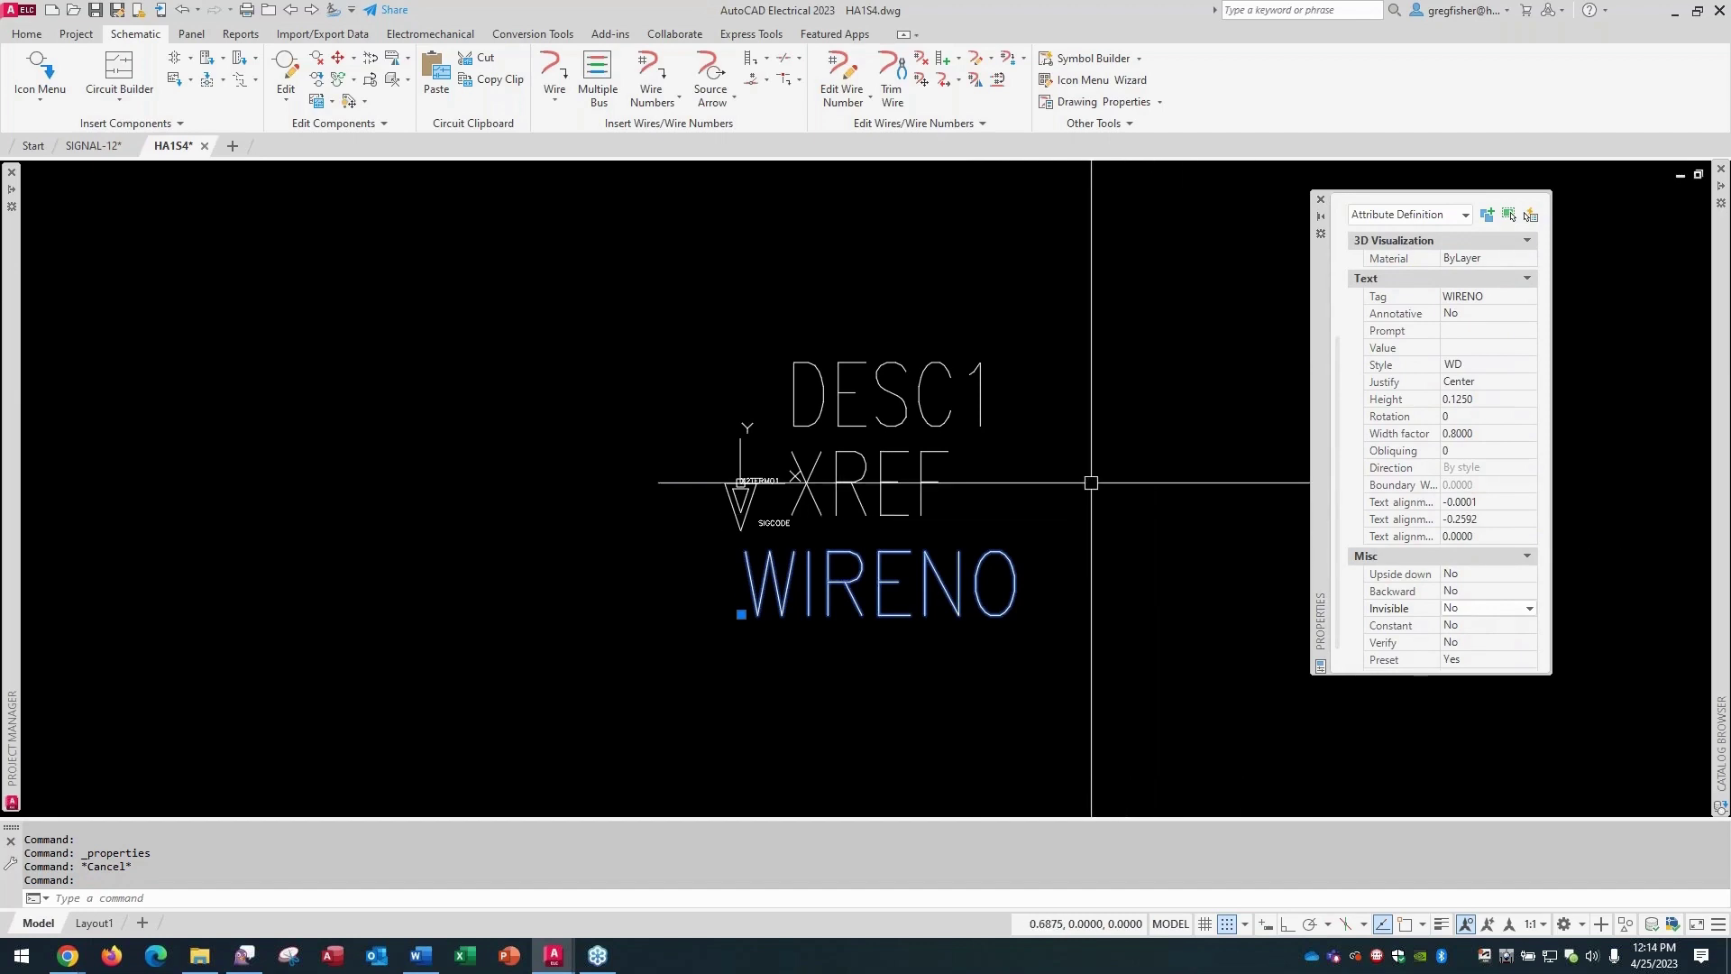
key("Escape")
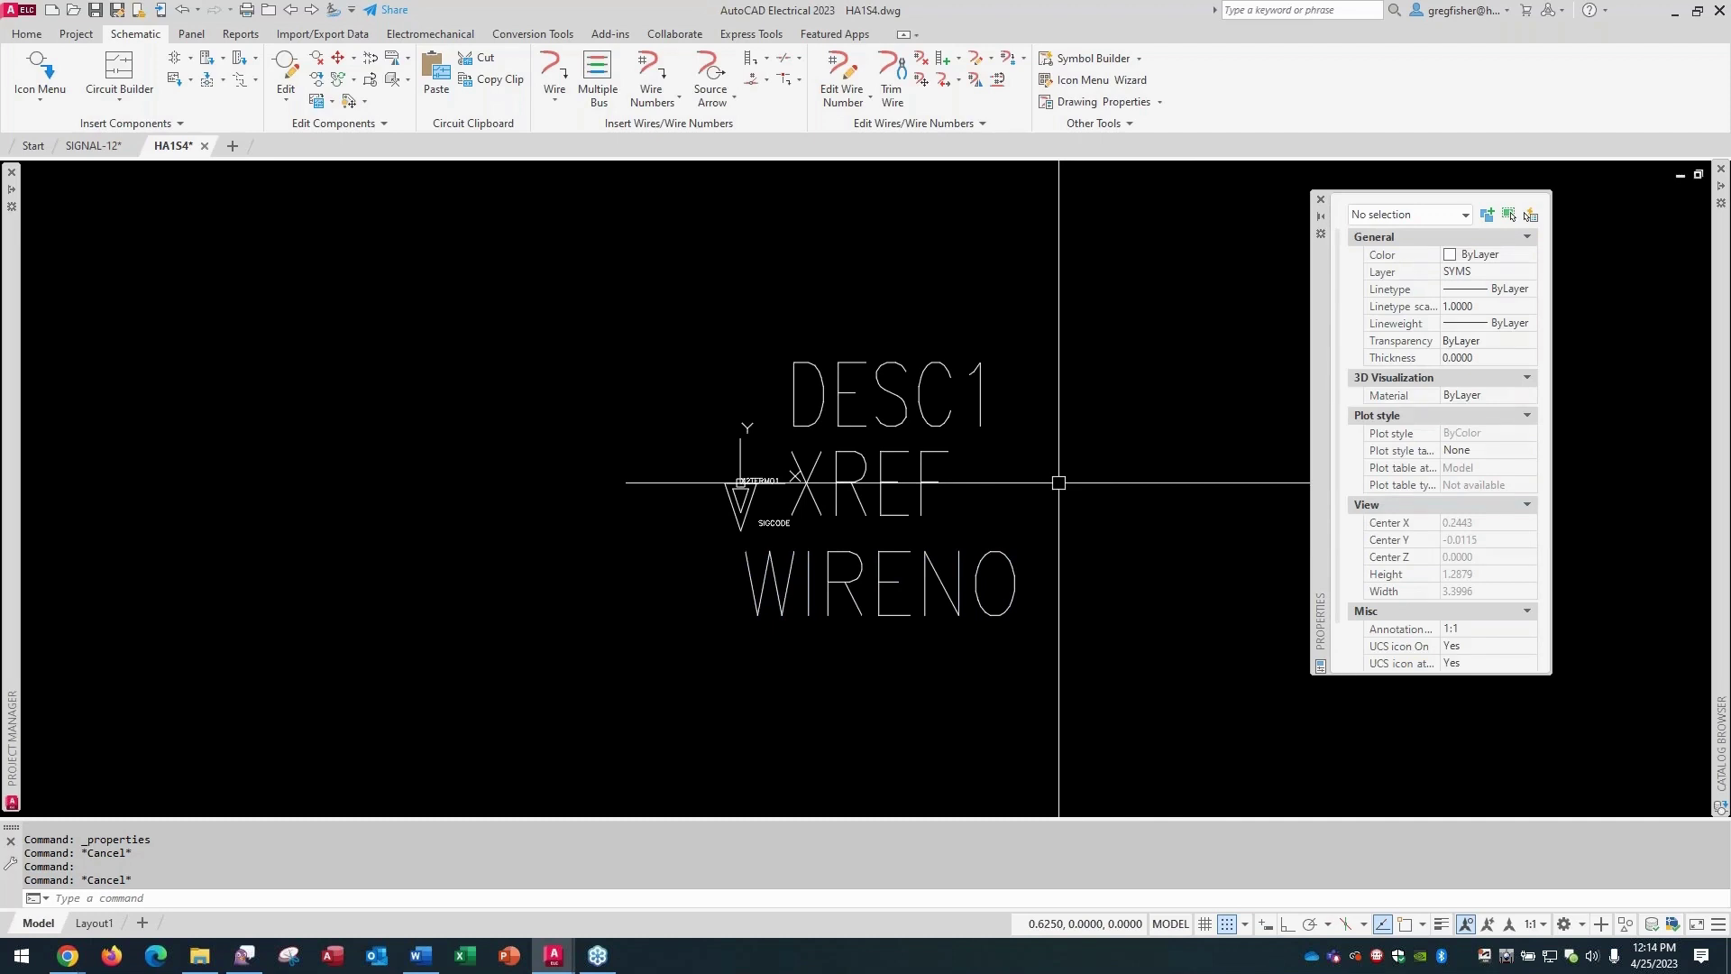
Turn snap off and erase the small inner triangle of the source arrow.
key("F9")
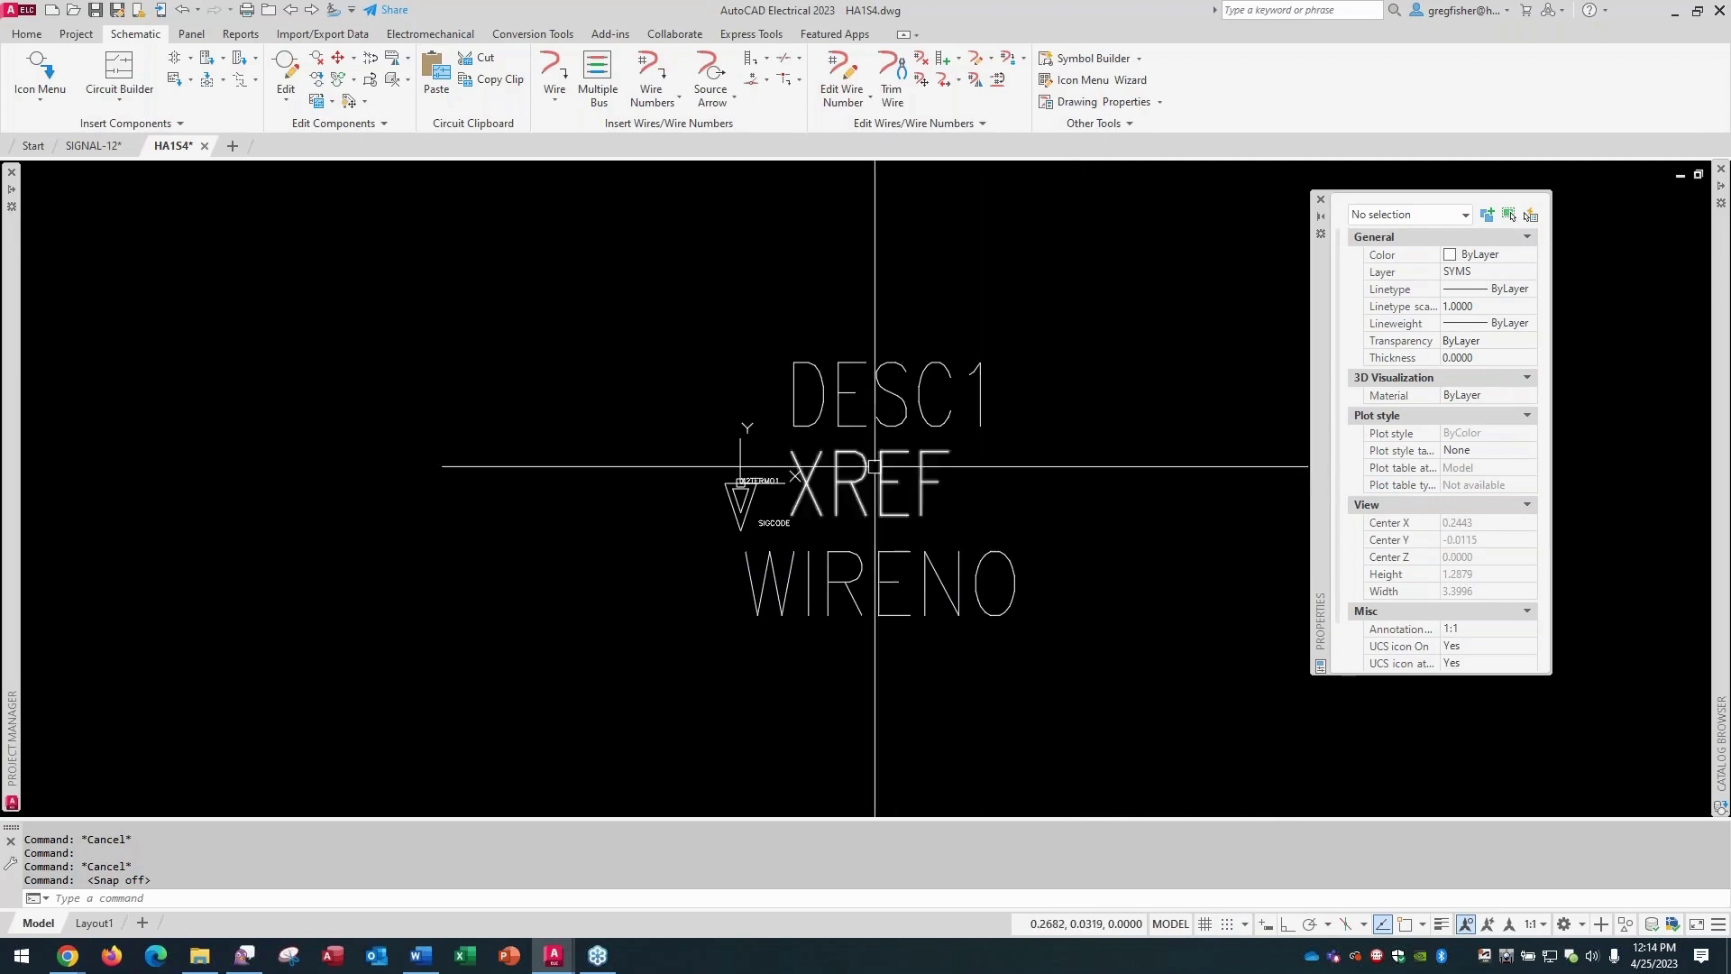
scroll(746, 502, "up", 6)
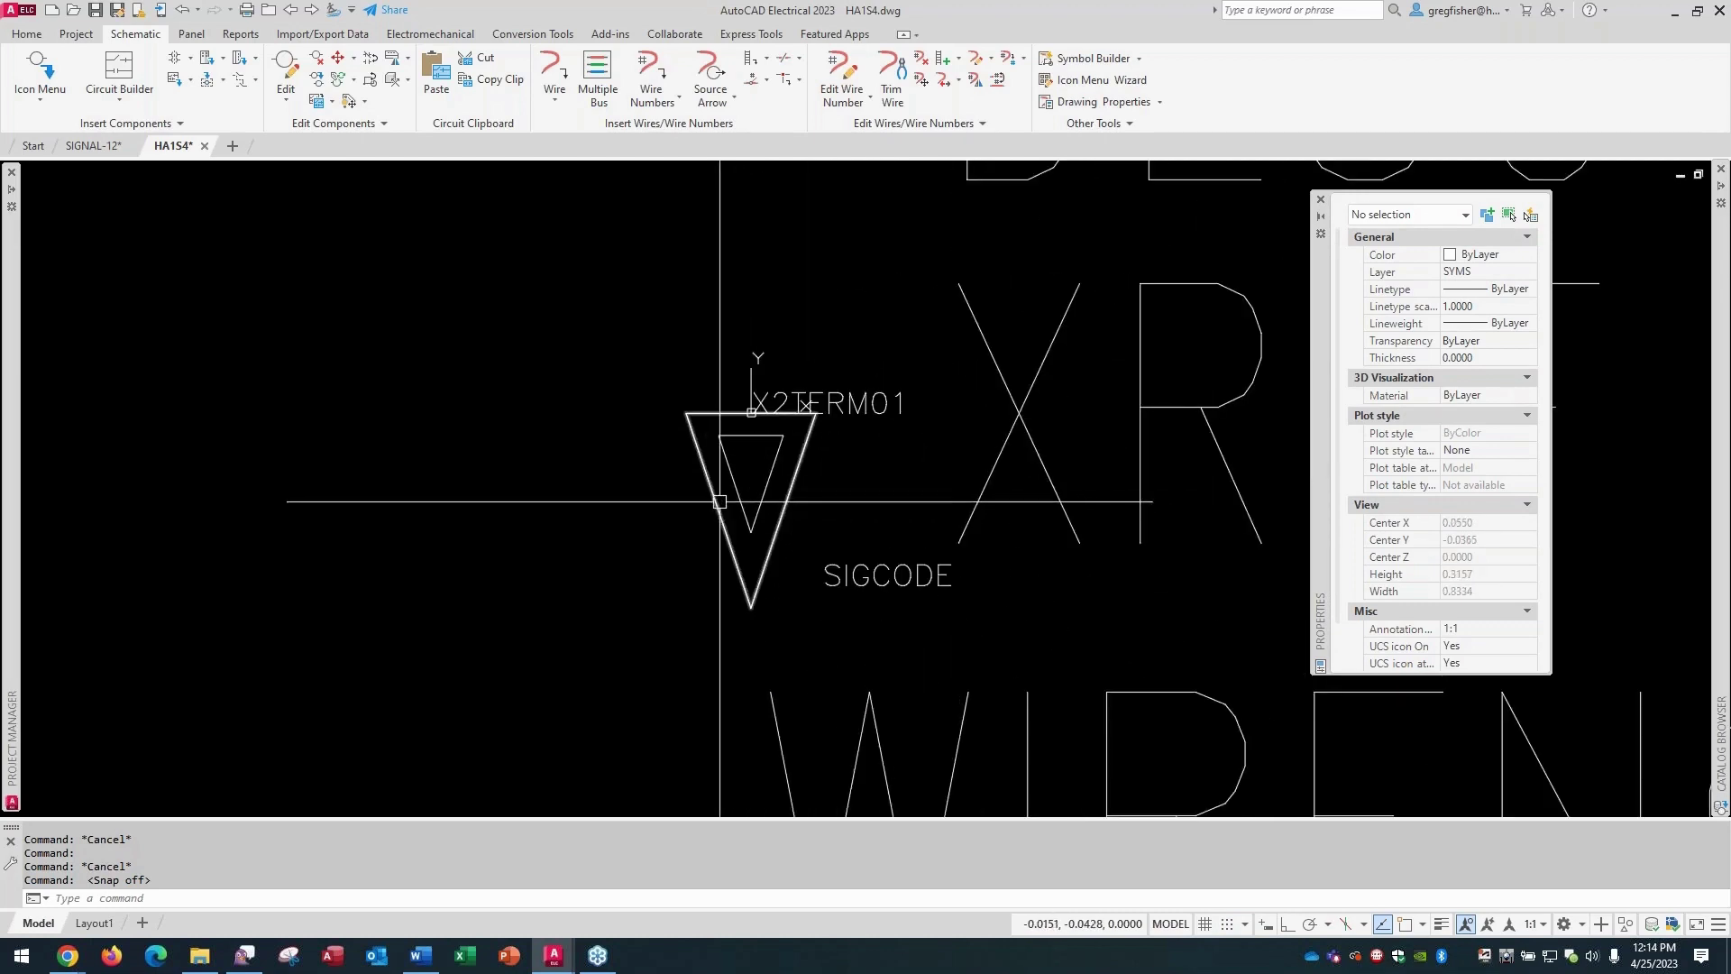
left_click(735, 479)
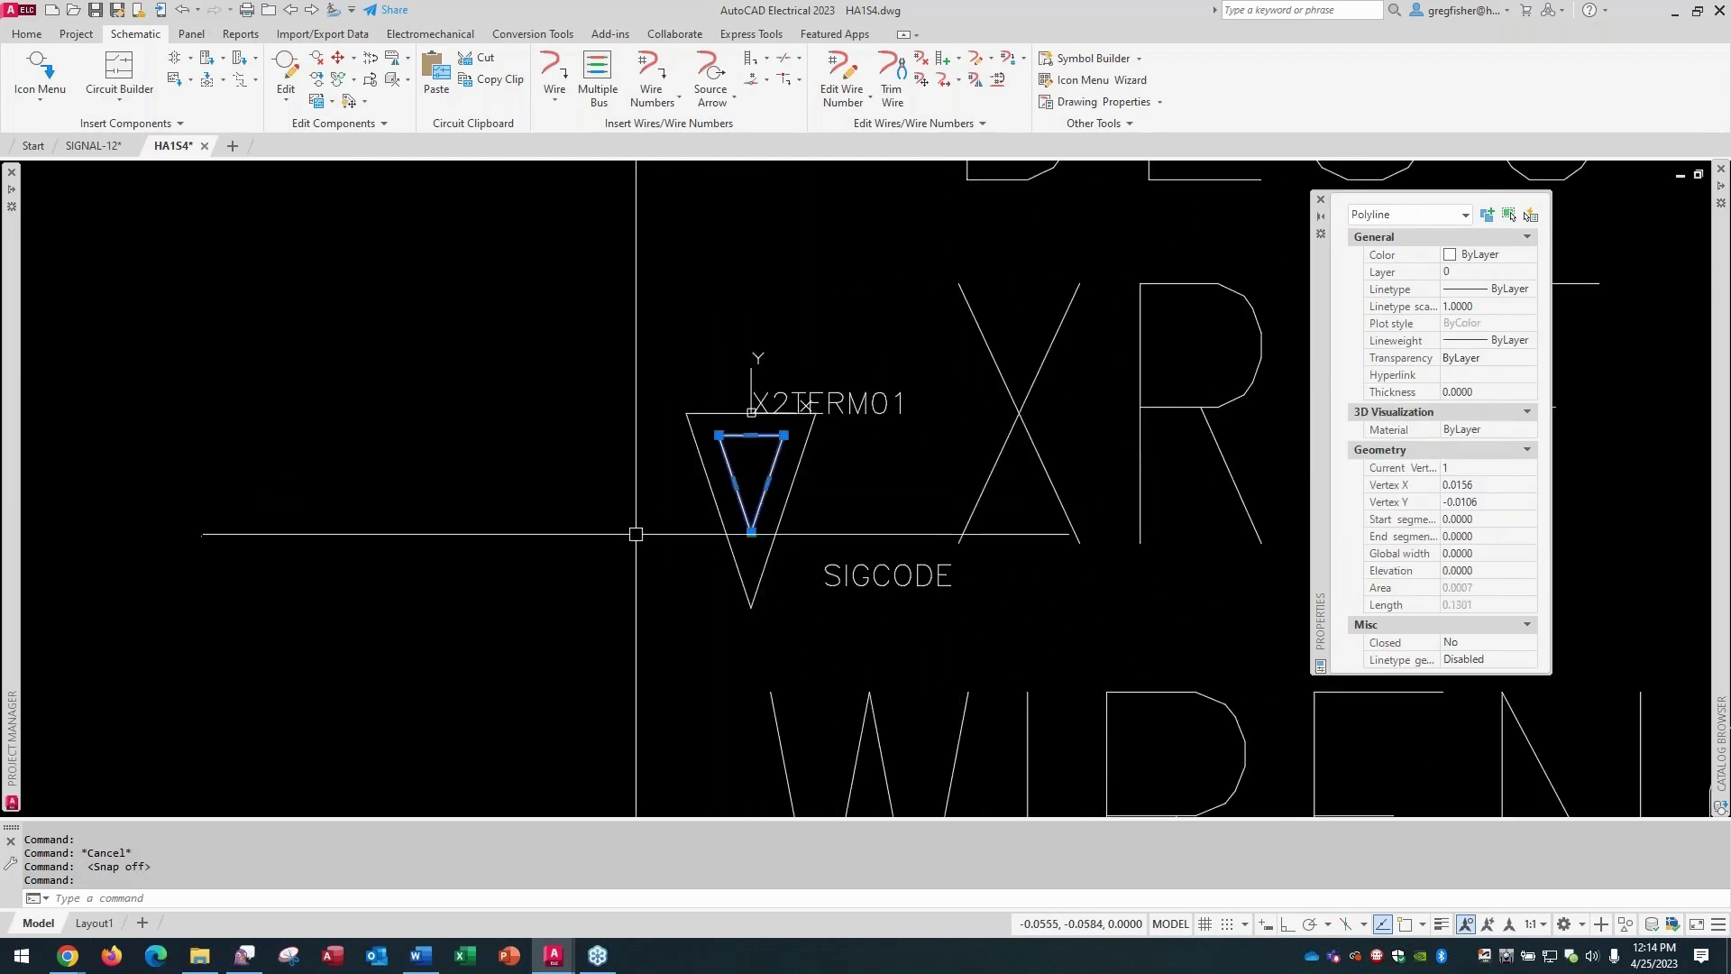
key("Delete")
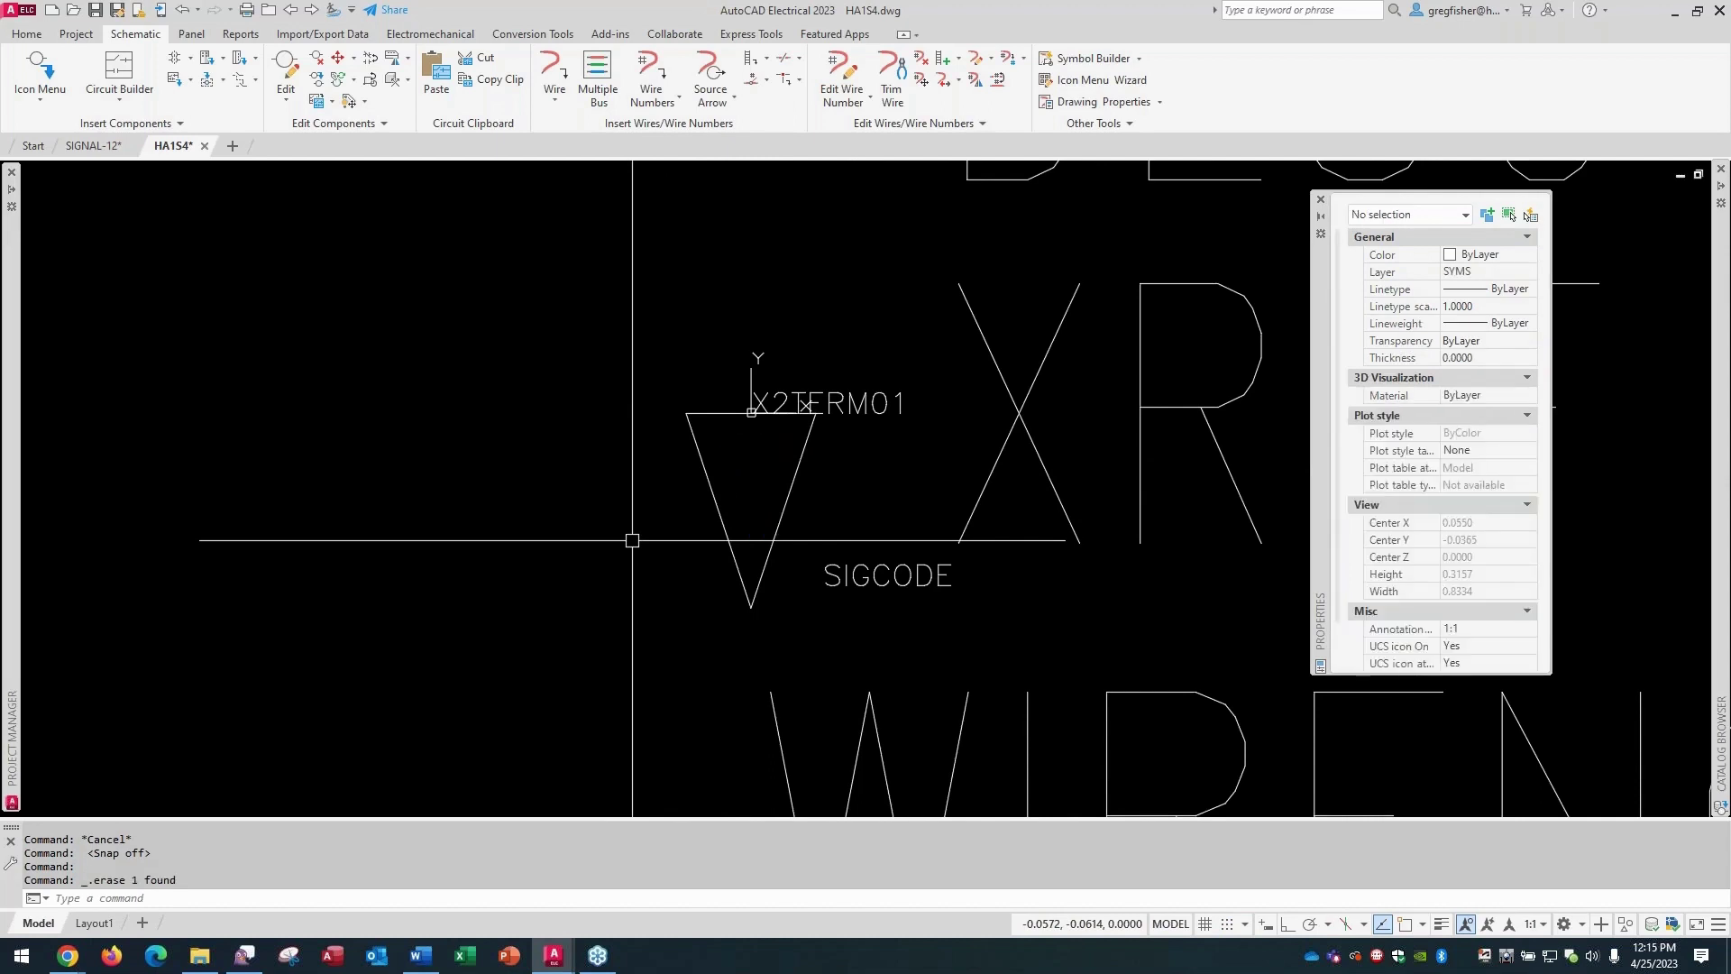
Fill the source arrow's outer triangle with a SOLID, snapping to the intersections at its three corners.
type("SOLID")
key("Return")
right_click(624, 535, "shift")
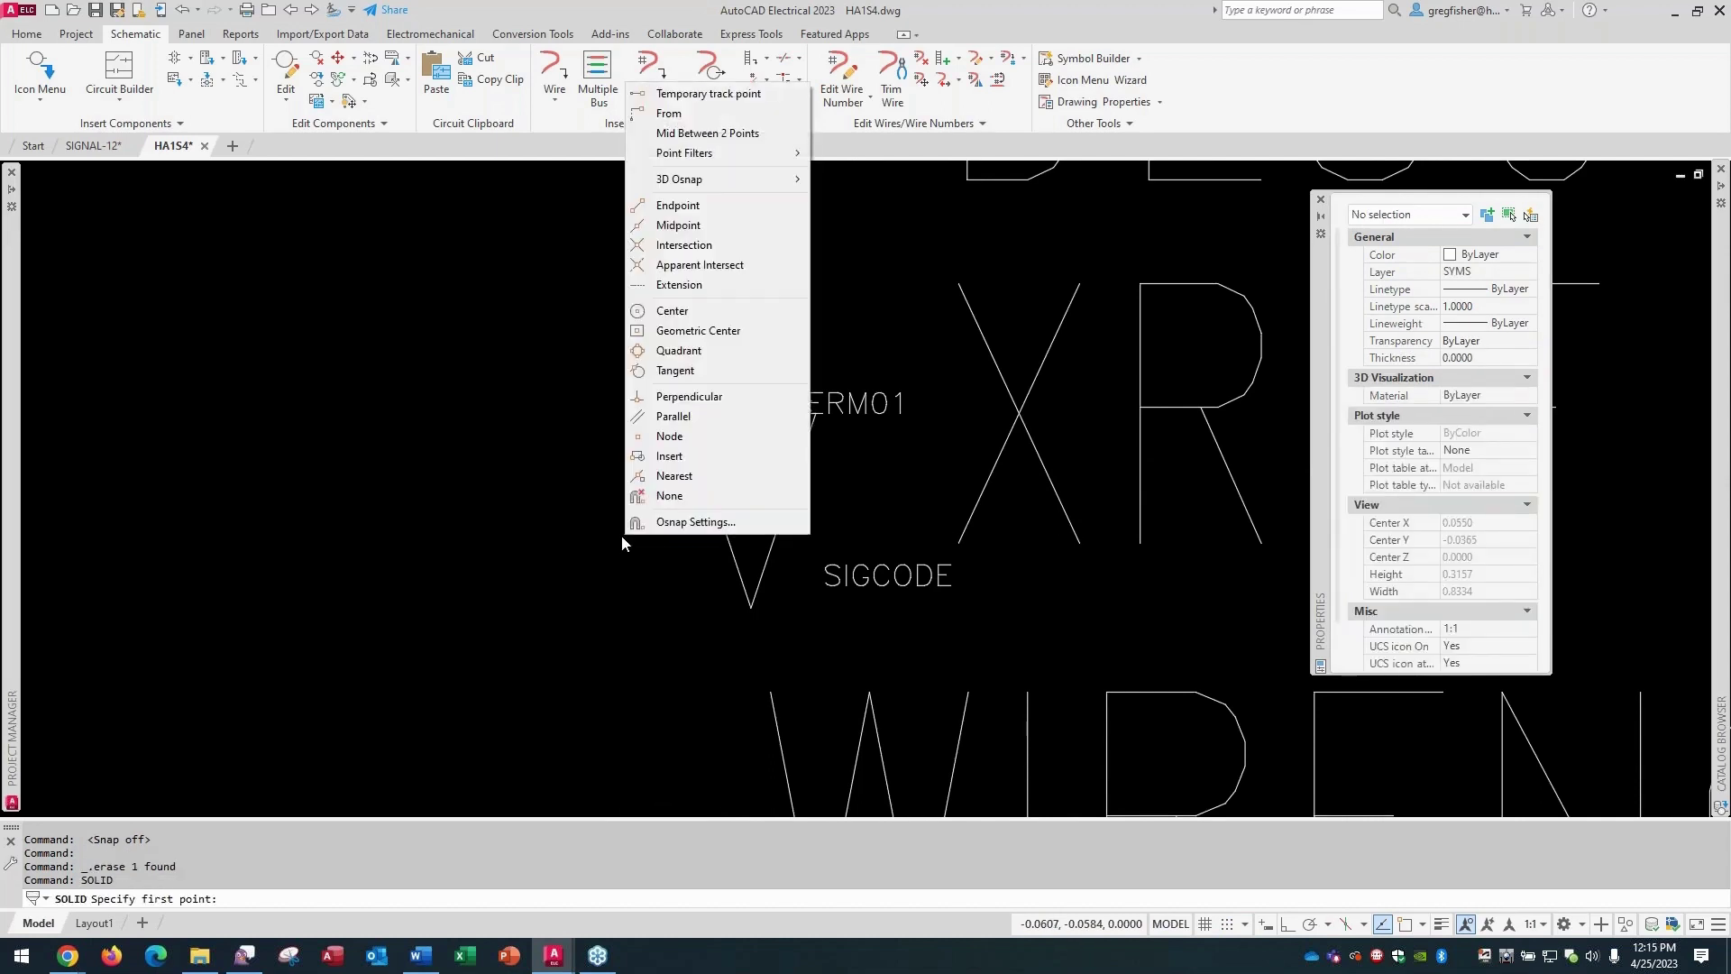
left_click(711, 245)
left_click(690, 414)
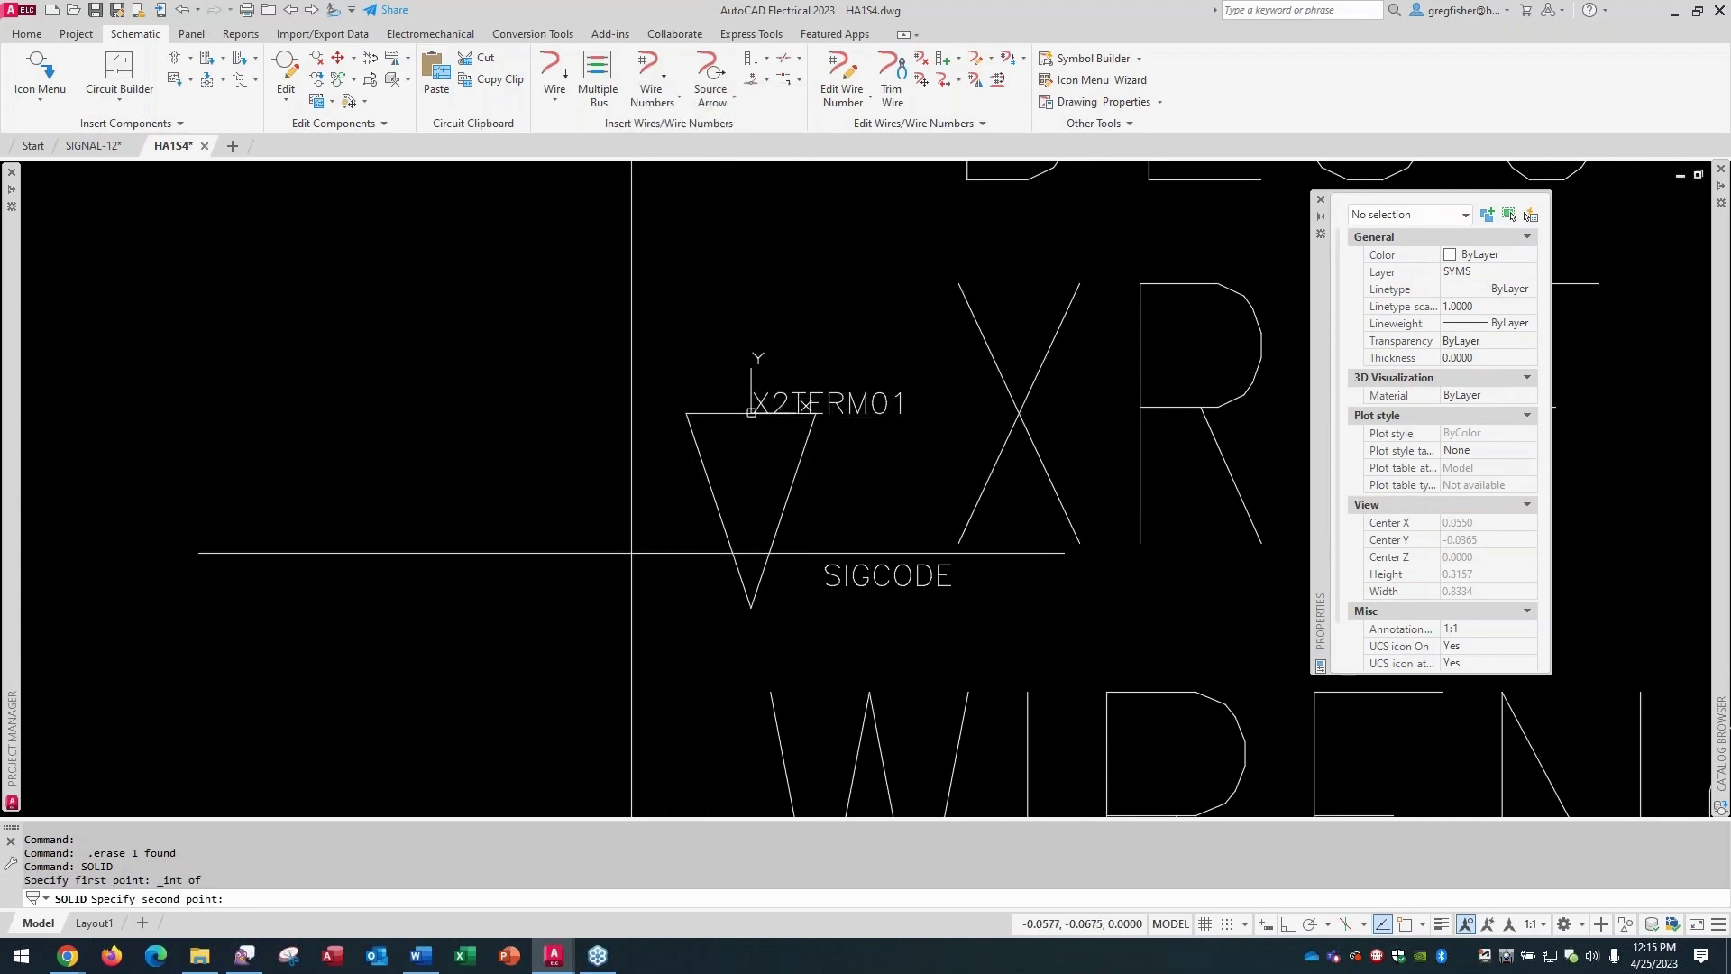
right_click(631, 566, "shift")
left_click(740, 265)
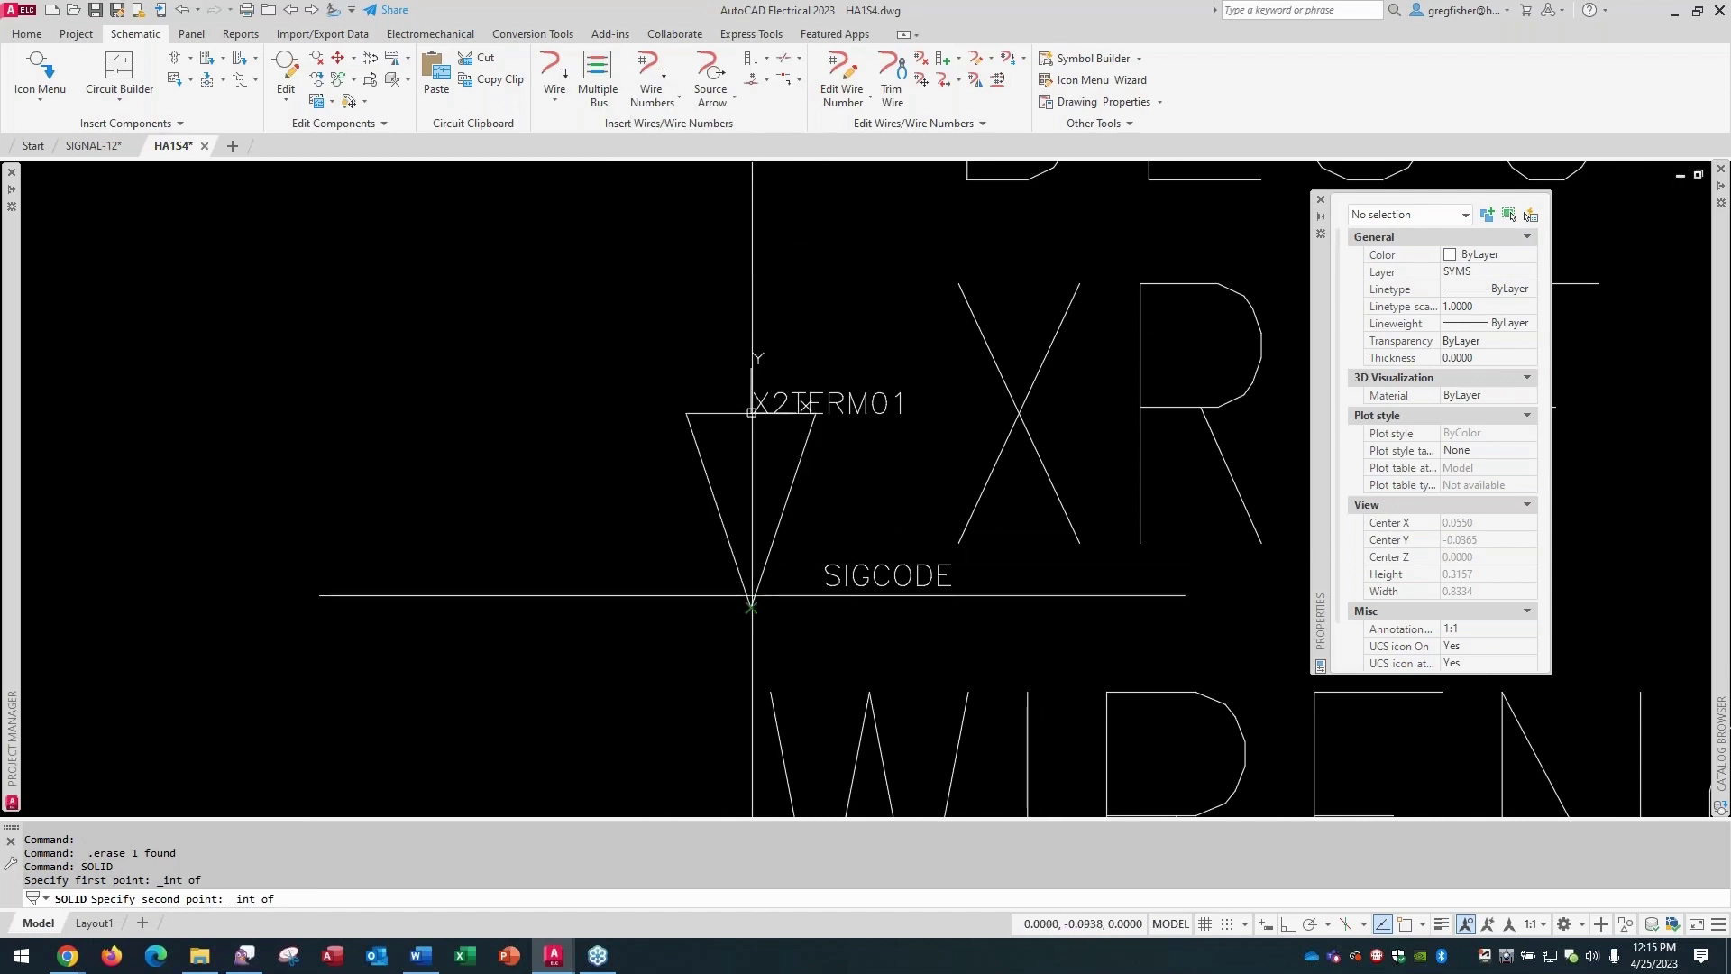
left_click(806, 410)
right_click(763, 483, "shift")
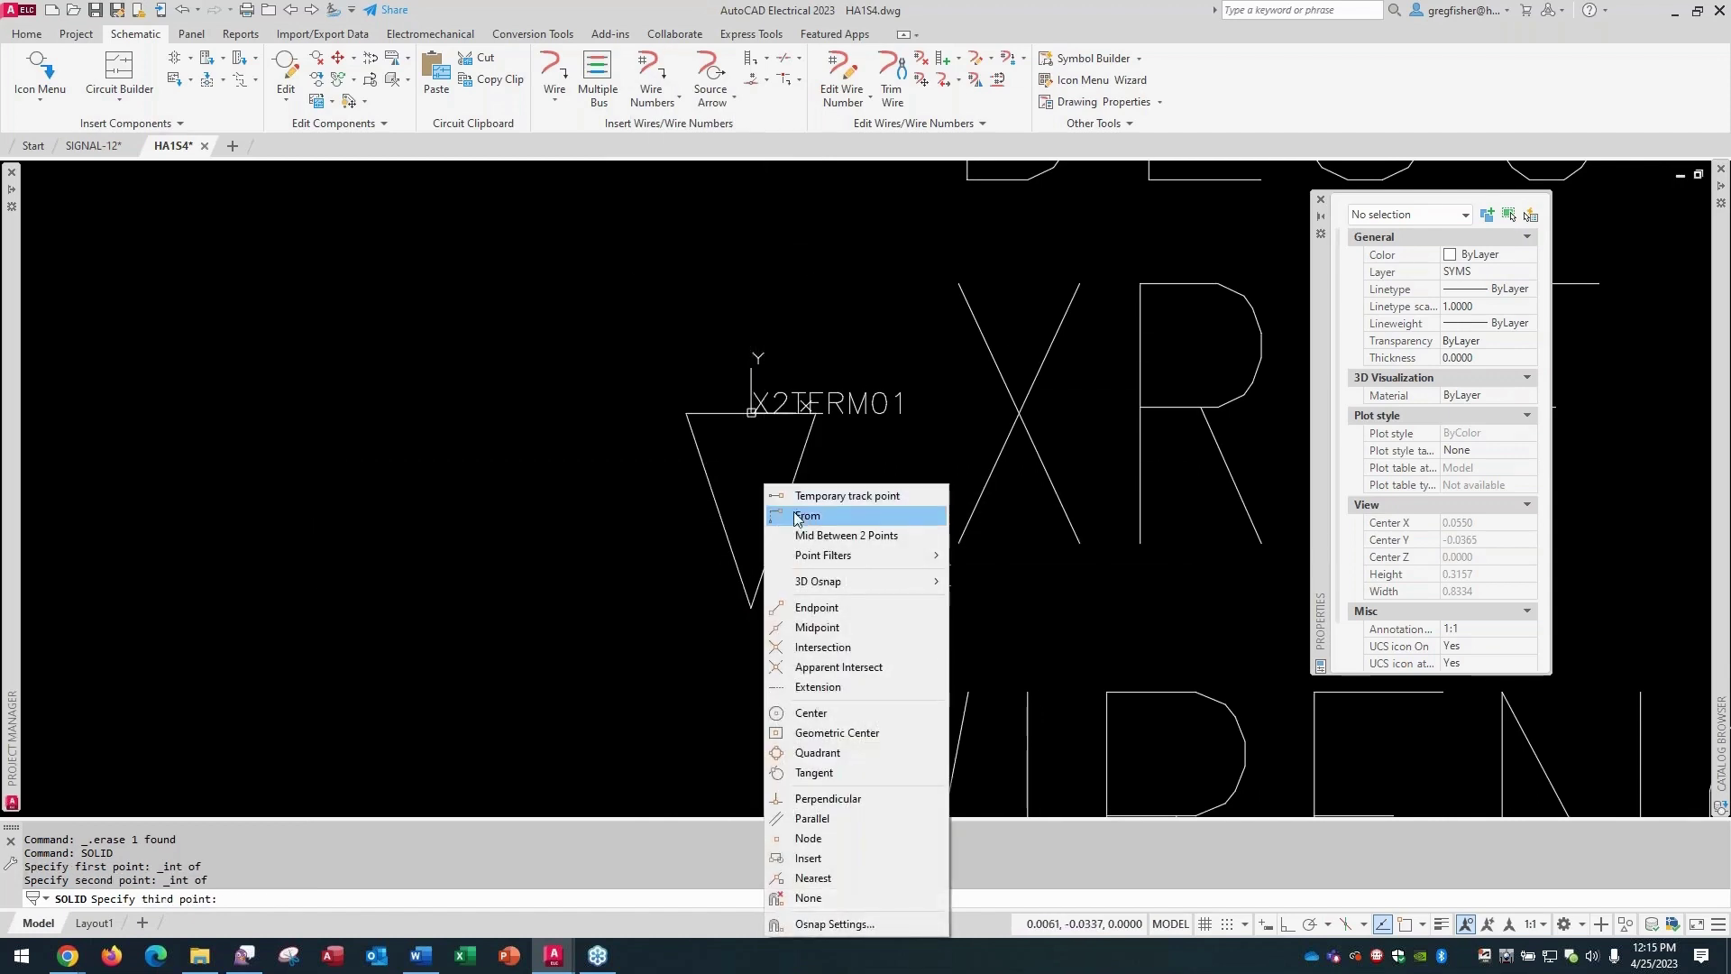
left_click(838, 648)
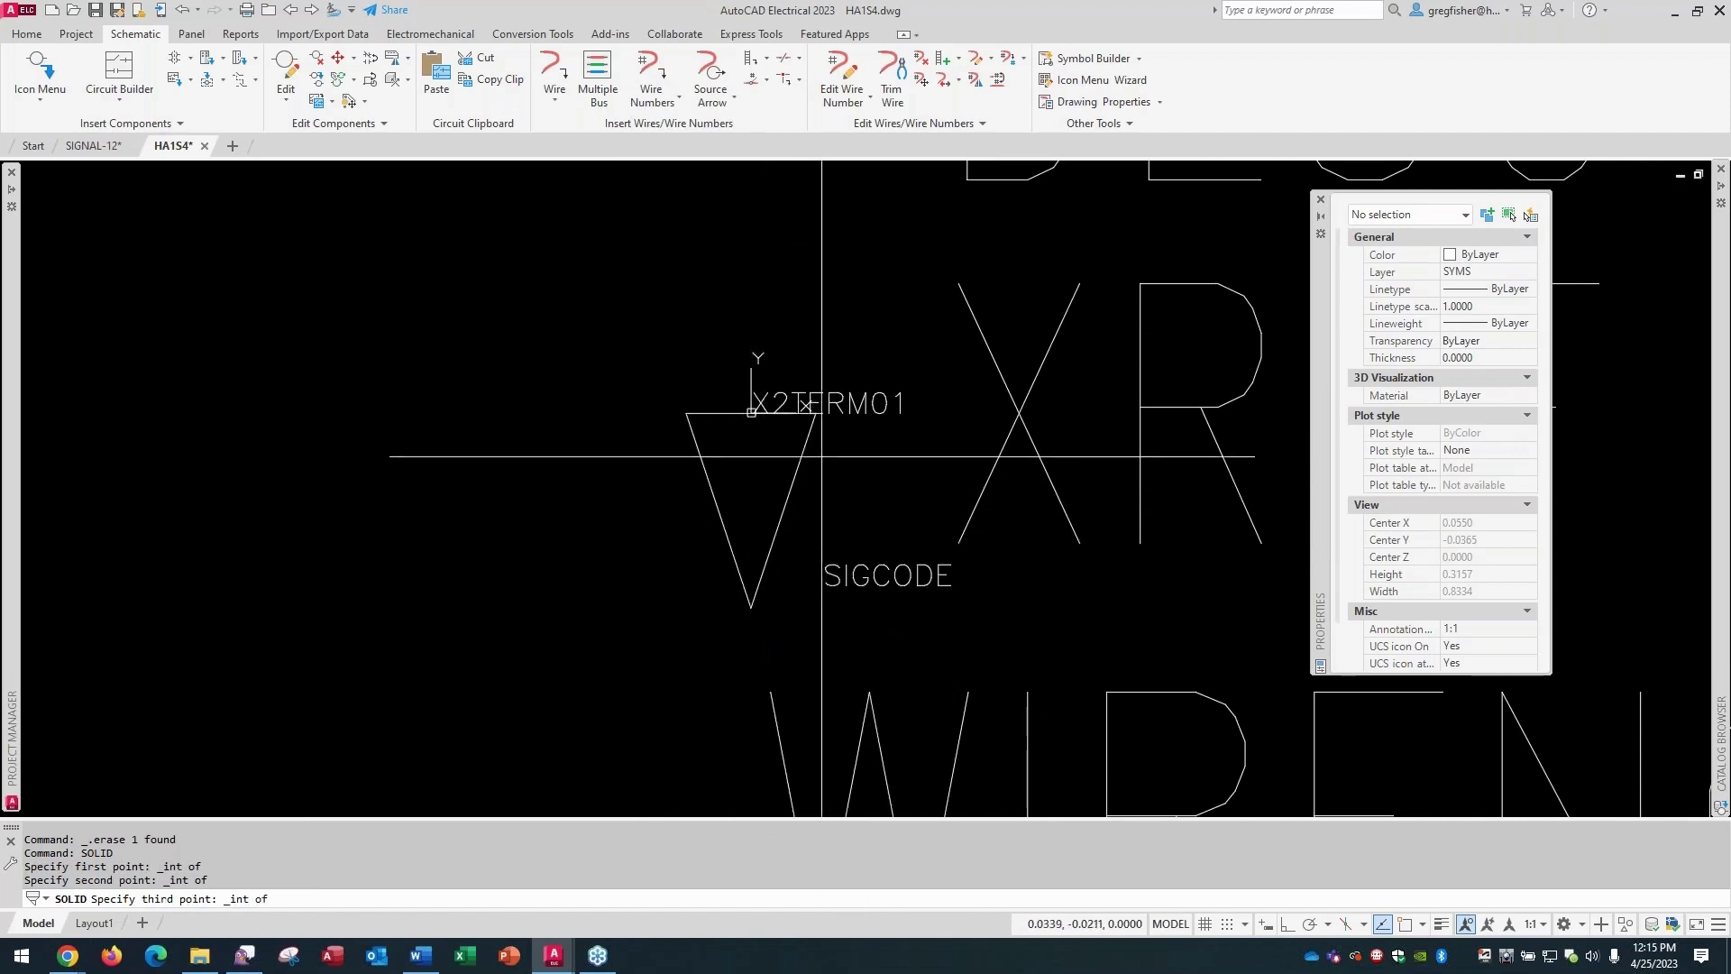
left_click(816, 412)
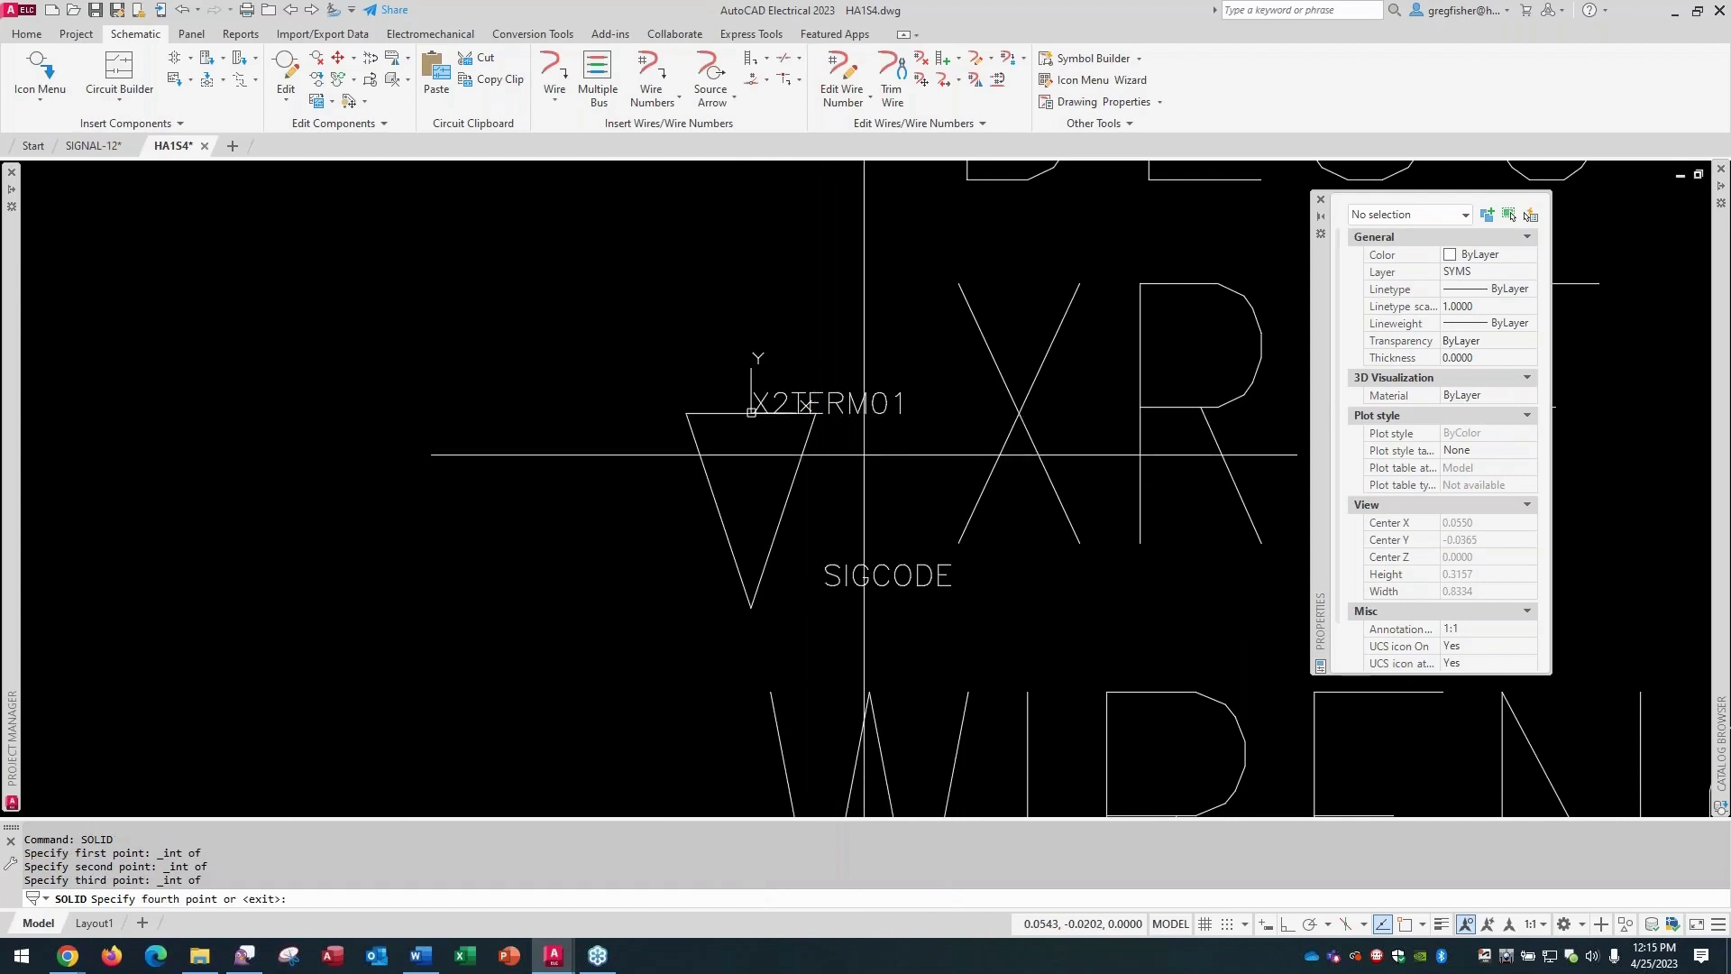
key("Return")
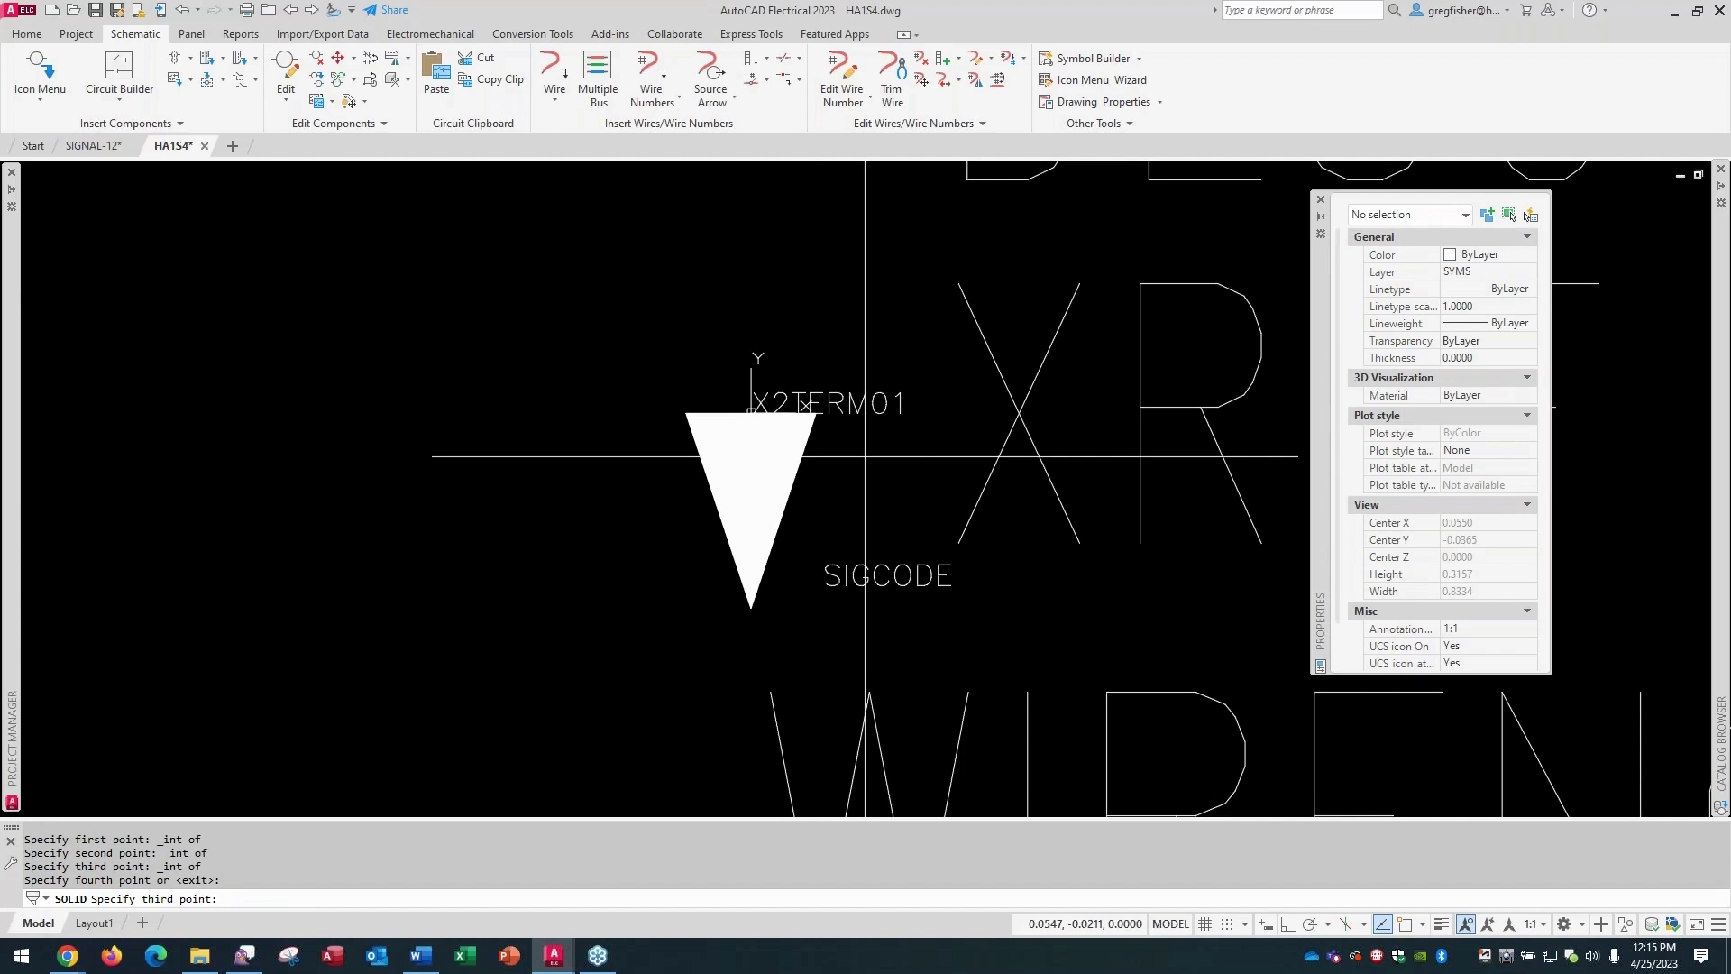
key("Escape")
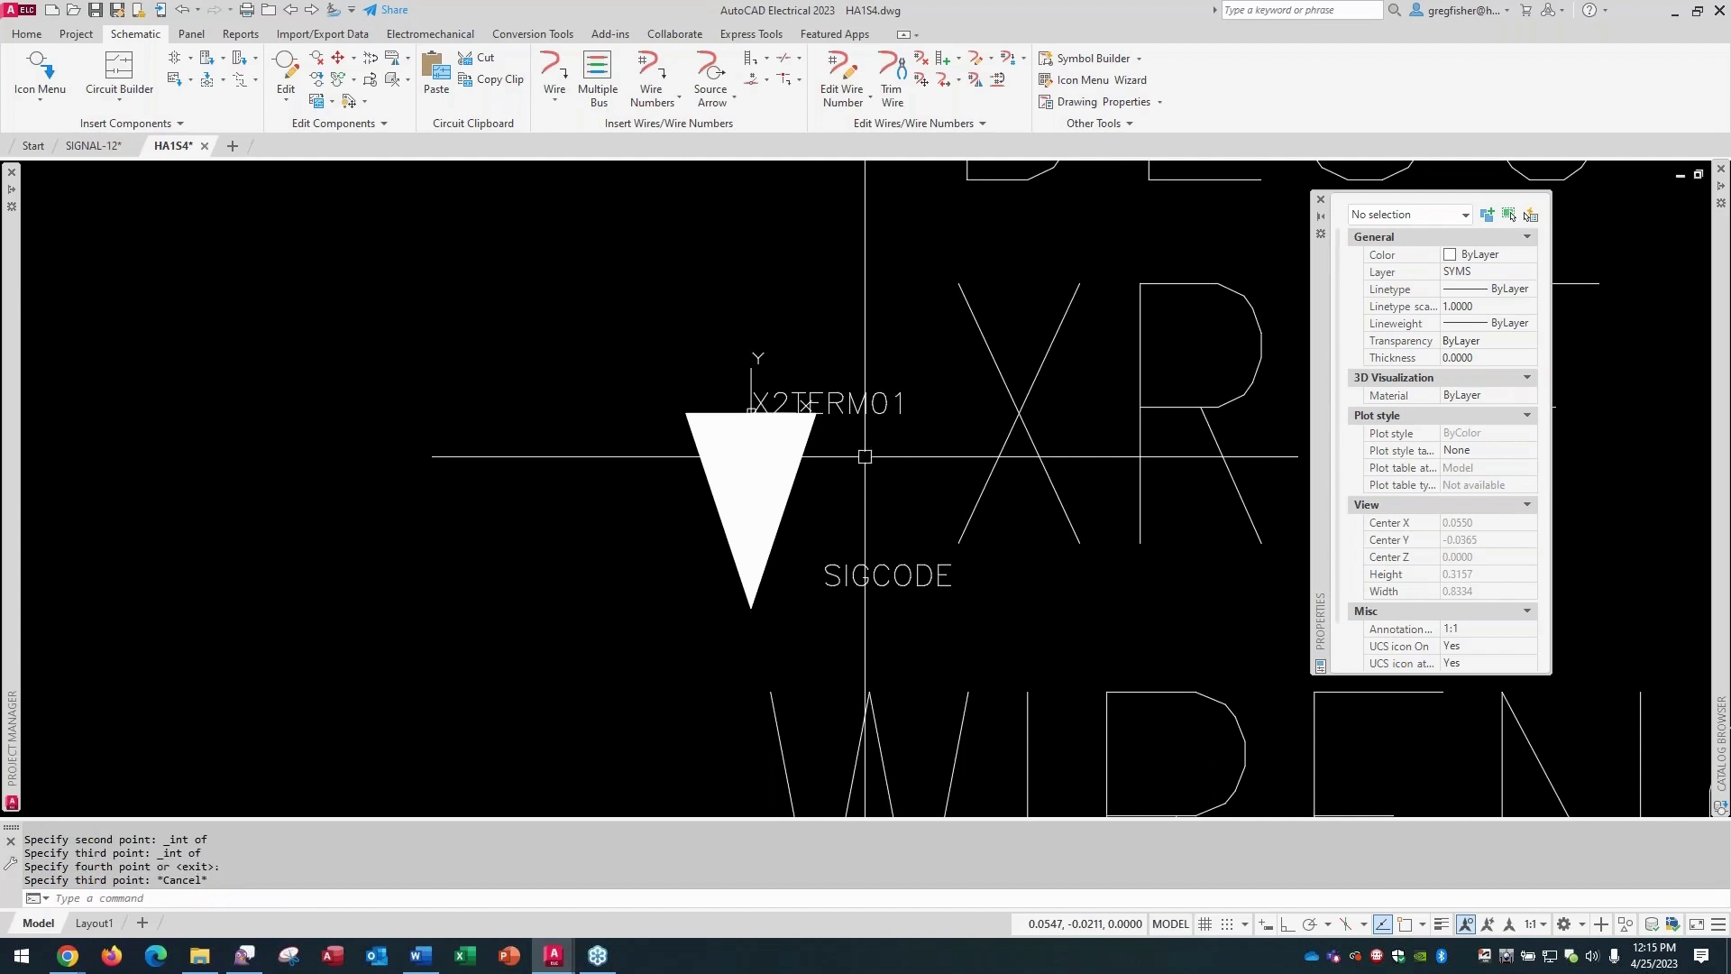
Fit the modified source arrow to the view and close HA1S4.dwg, saving its changes.
middle_click(715, 282)
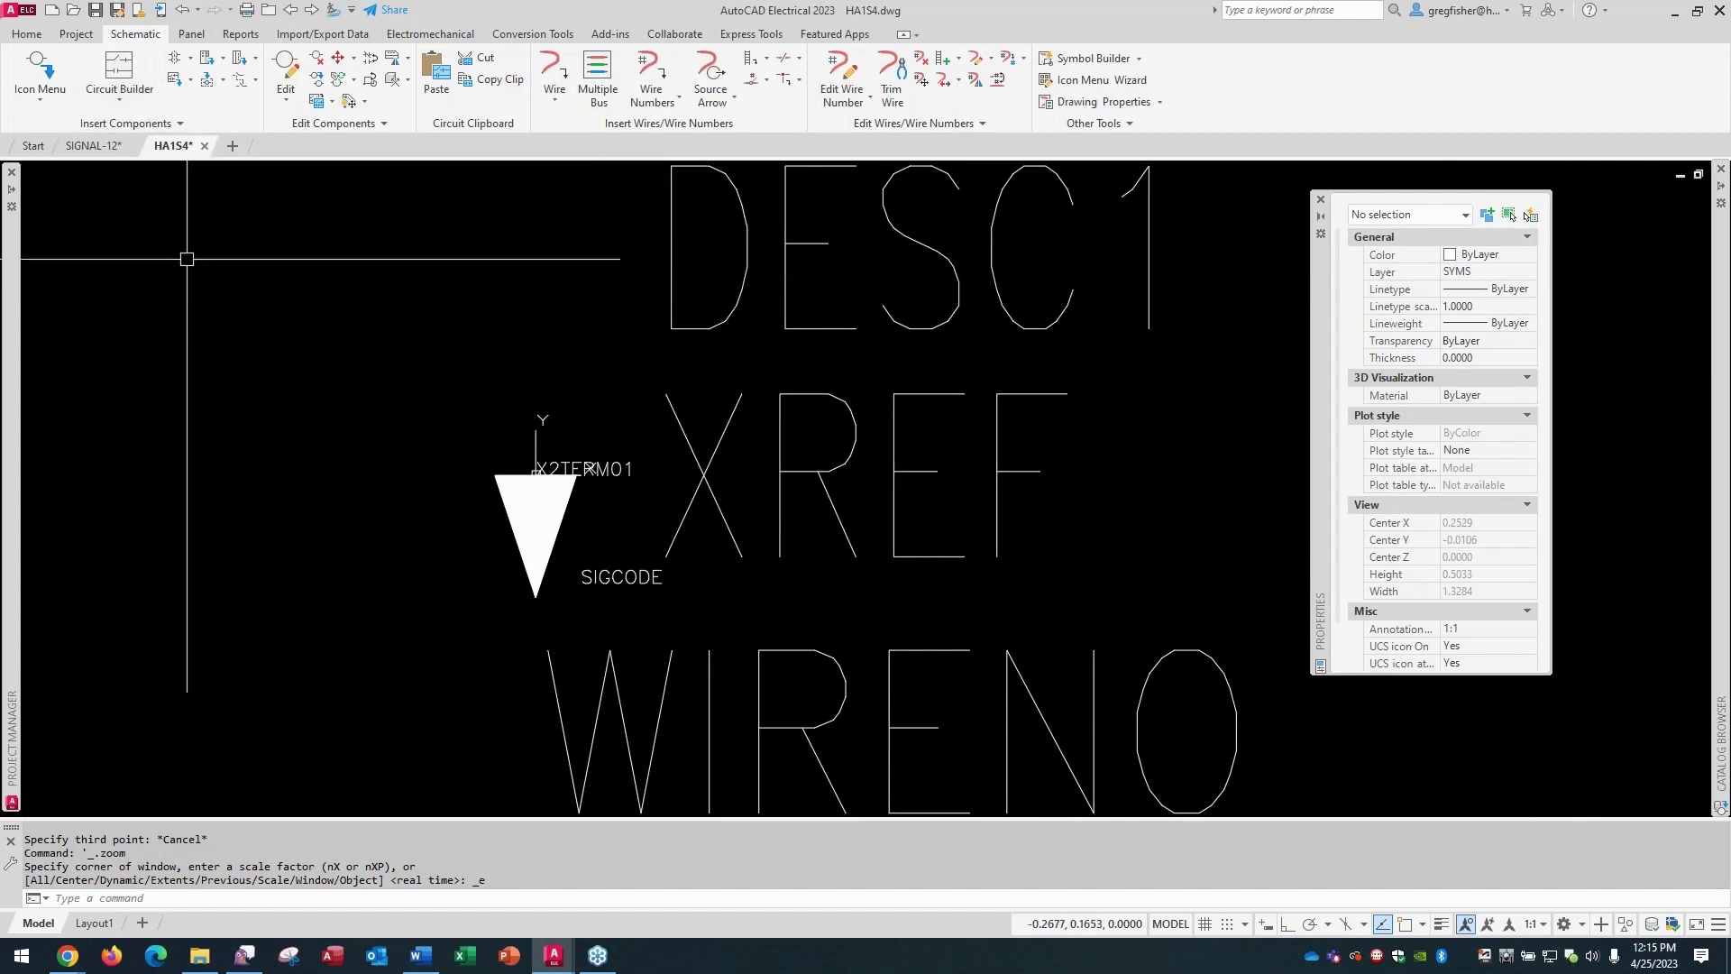
mouse_move(205, 152)
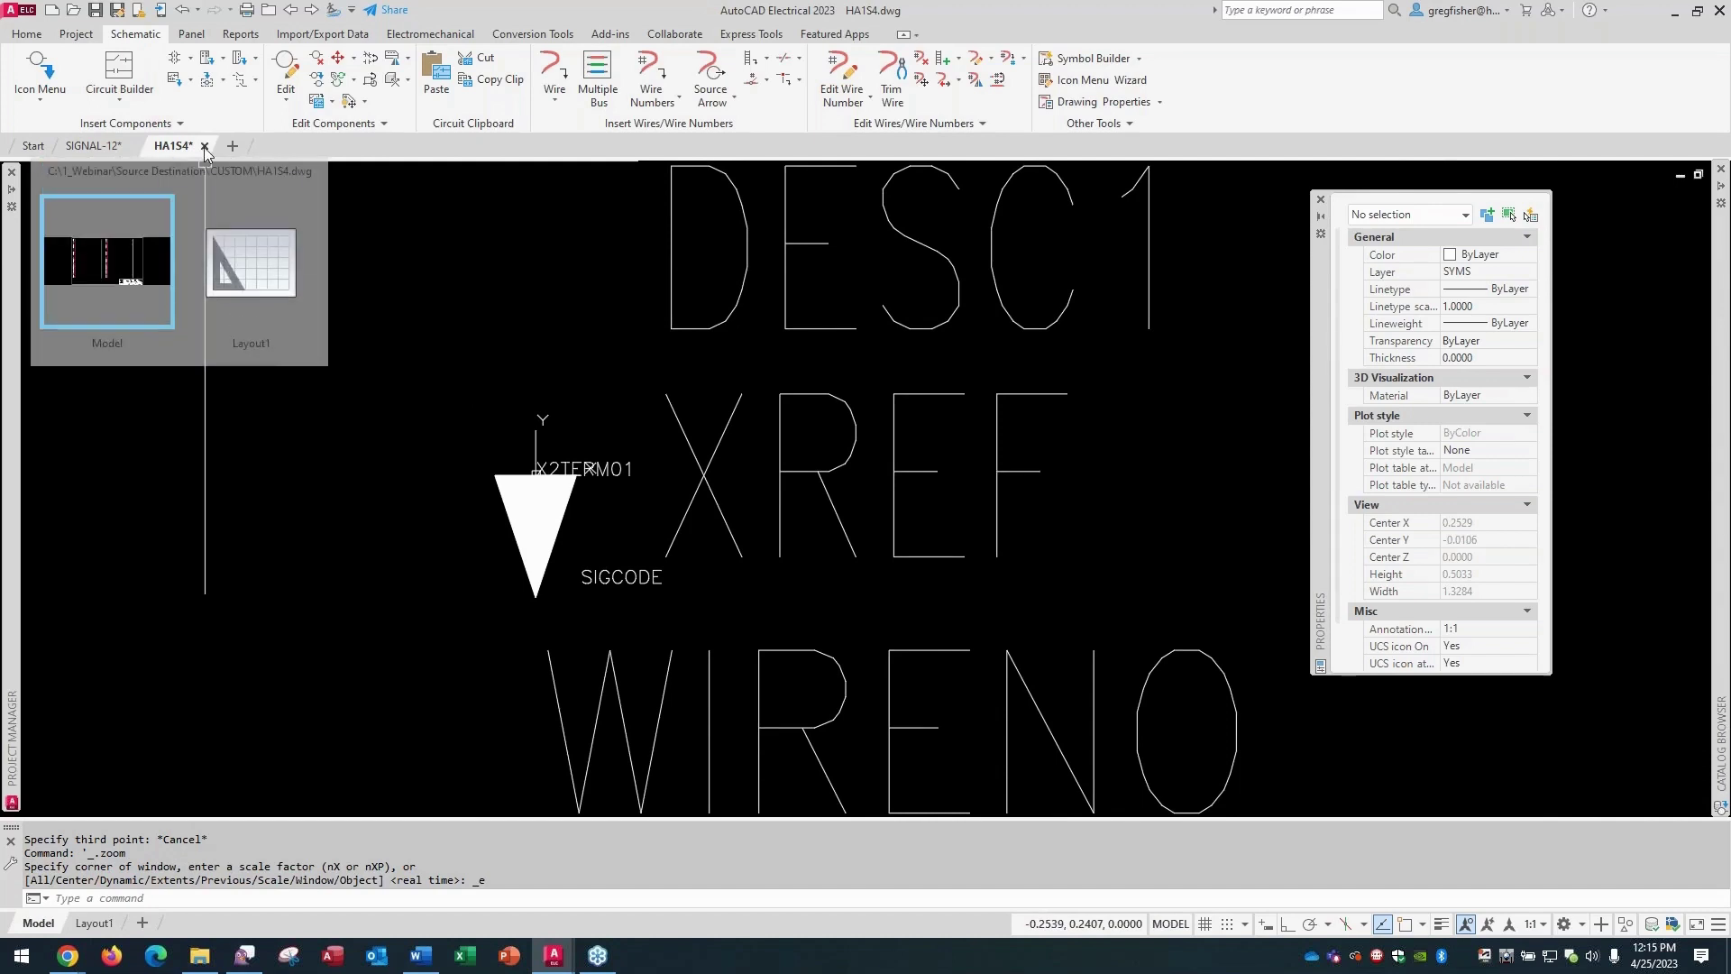
left_click(205, 146)
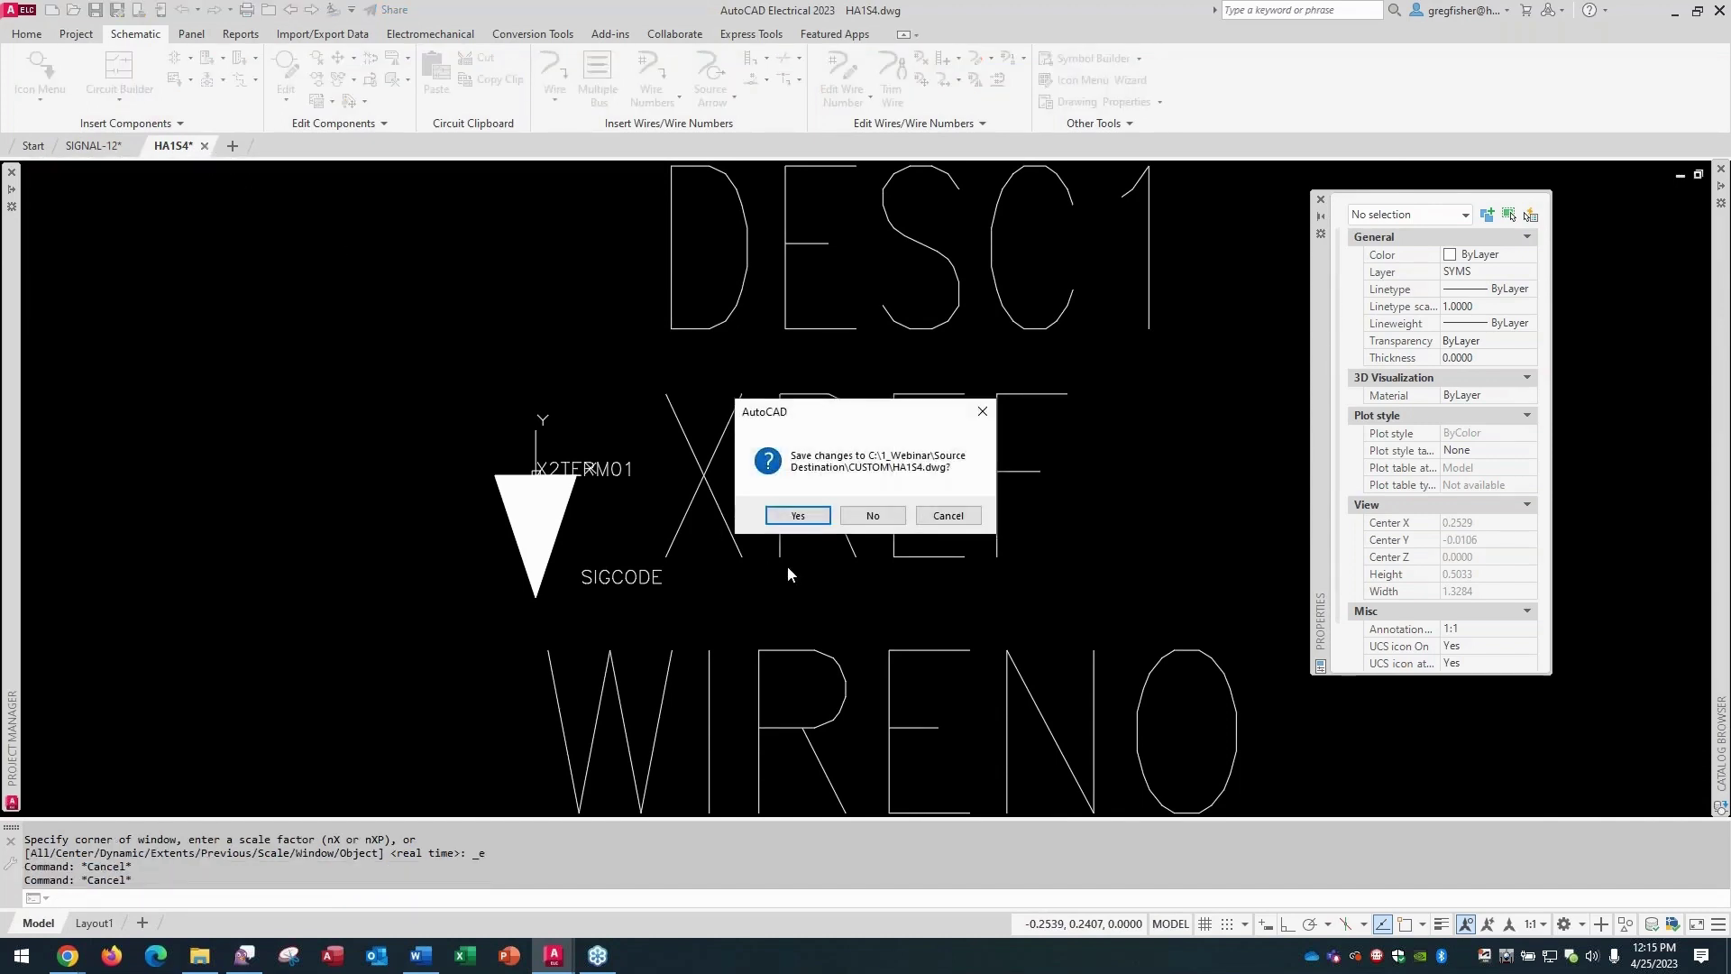
left_click(797, 517)
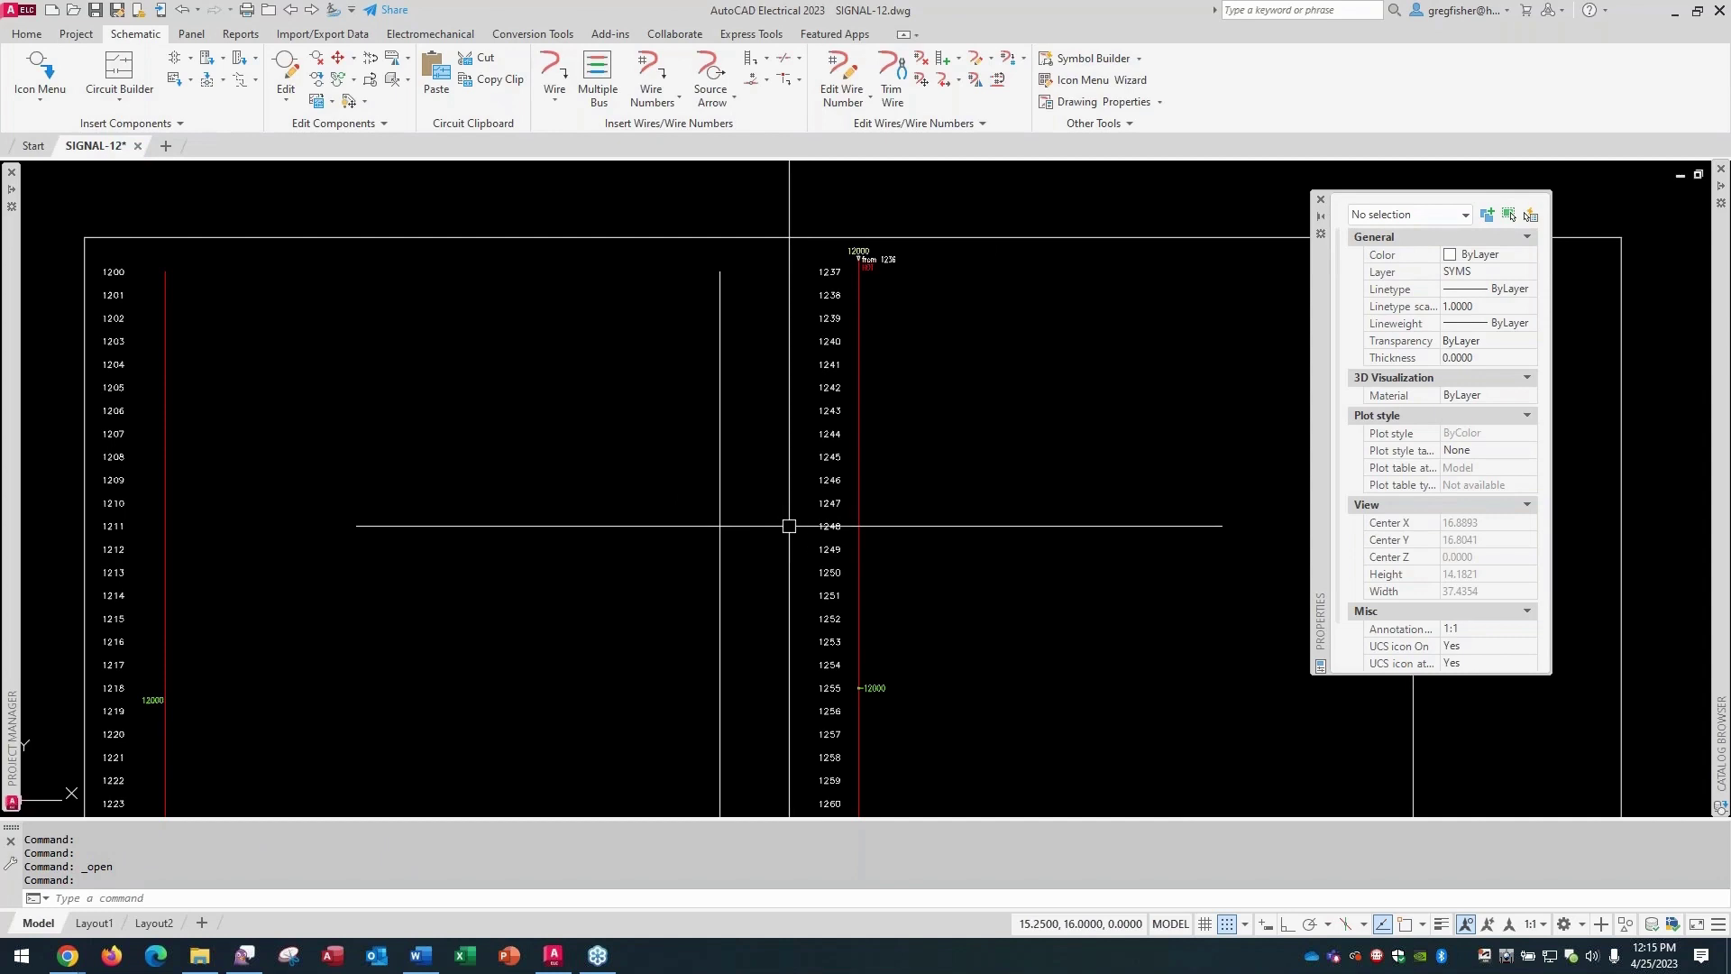
Open HA1D2.dwg from the CUSTOM folder and bring the destination arrow symbol into view.
left_click(76, 13)
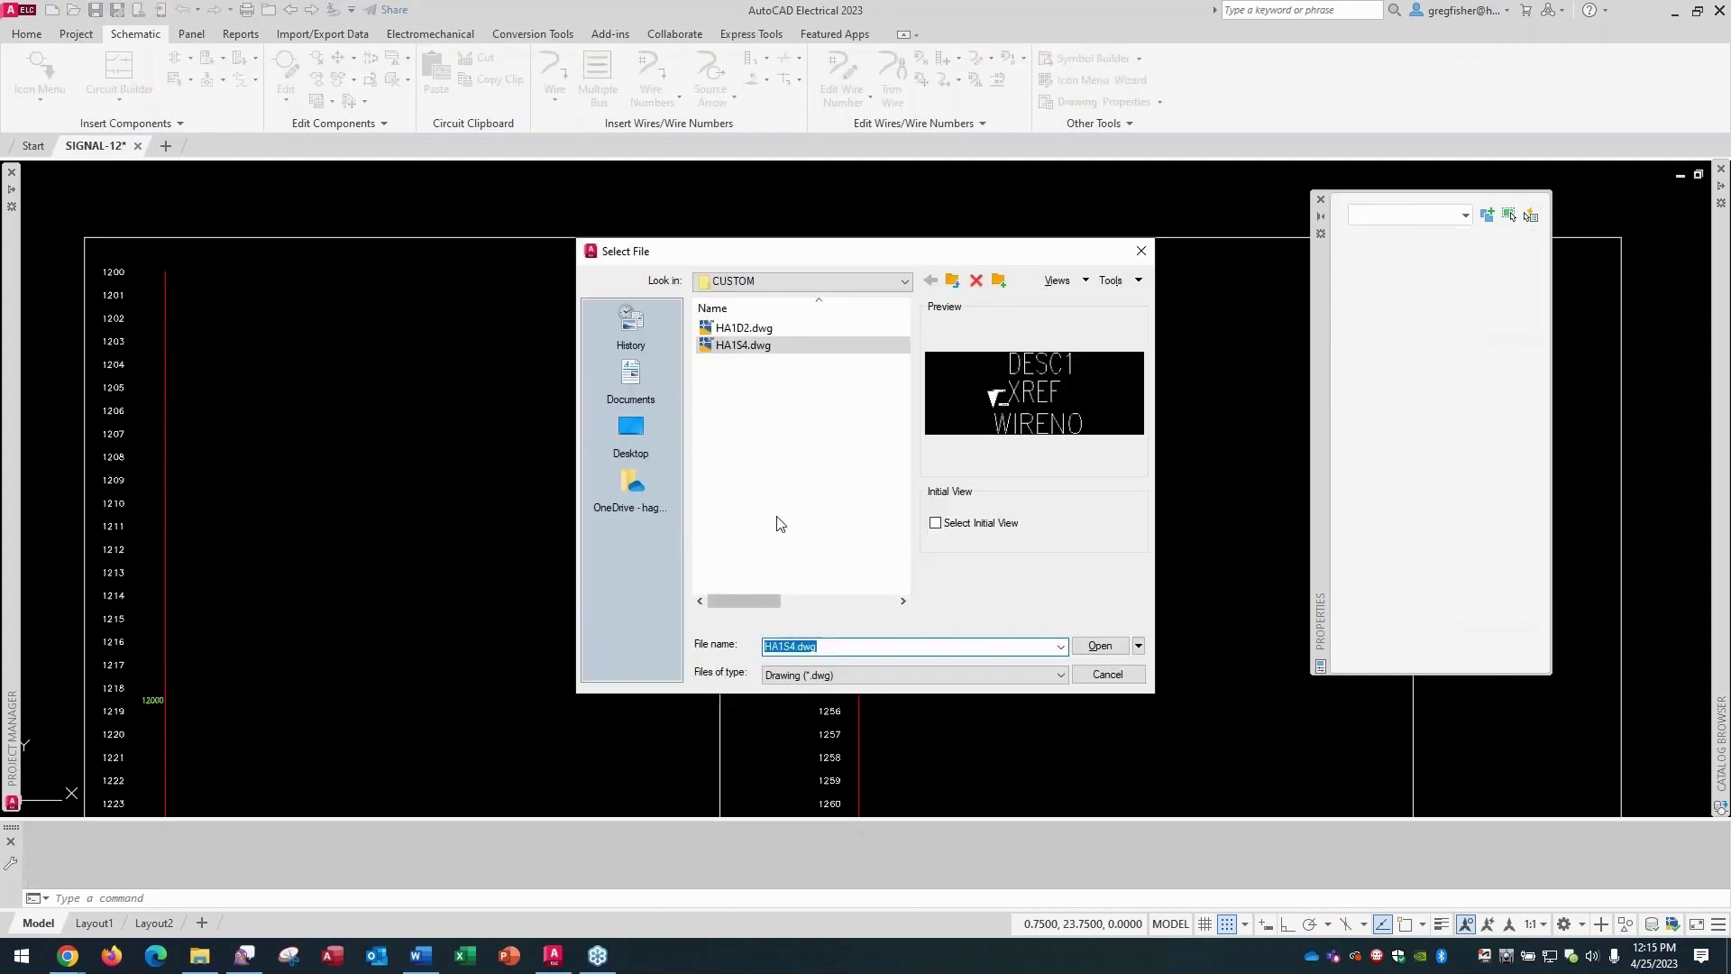
left_click(752, 328)
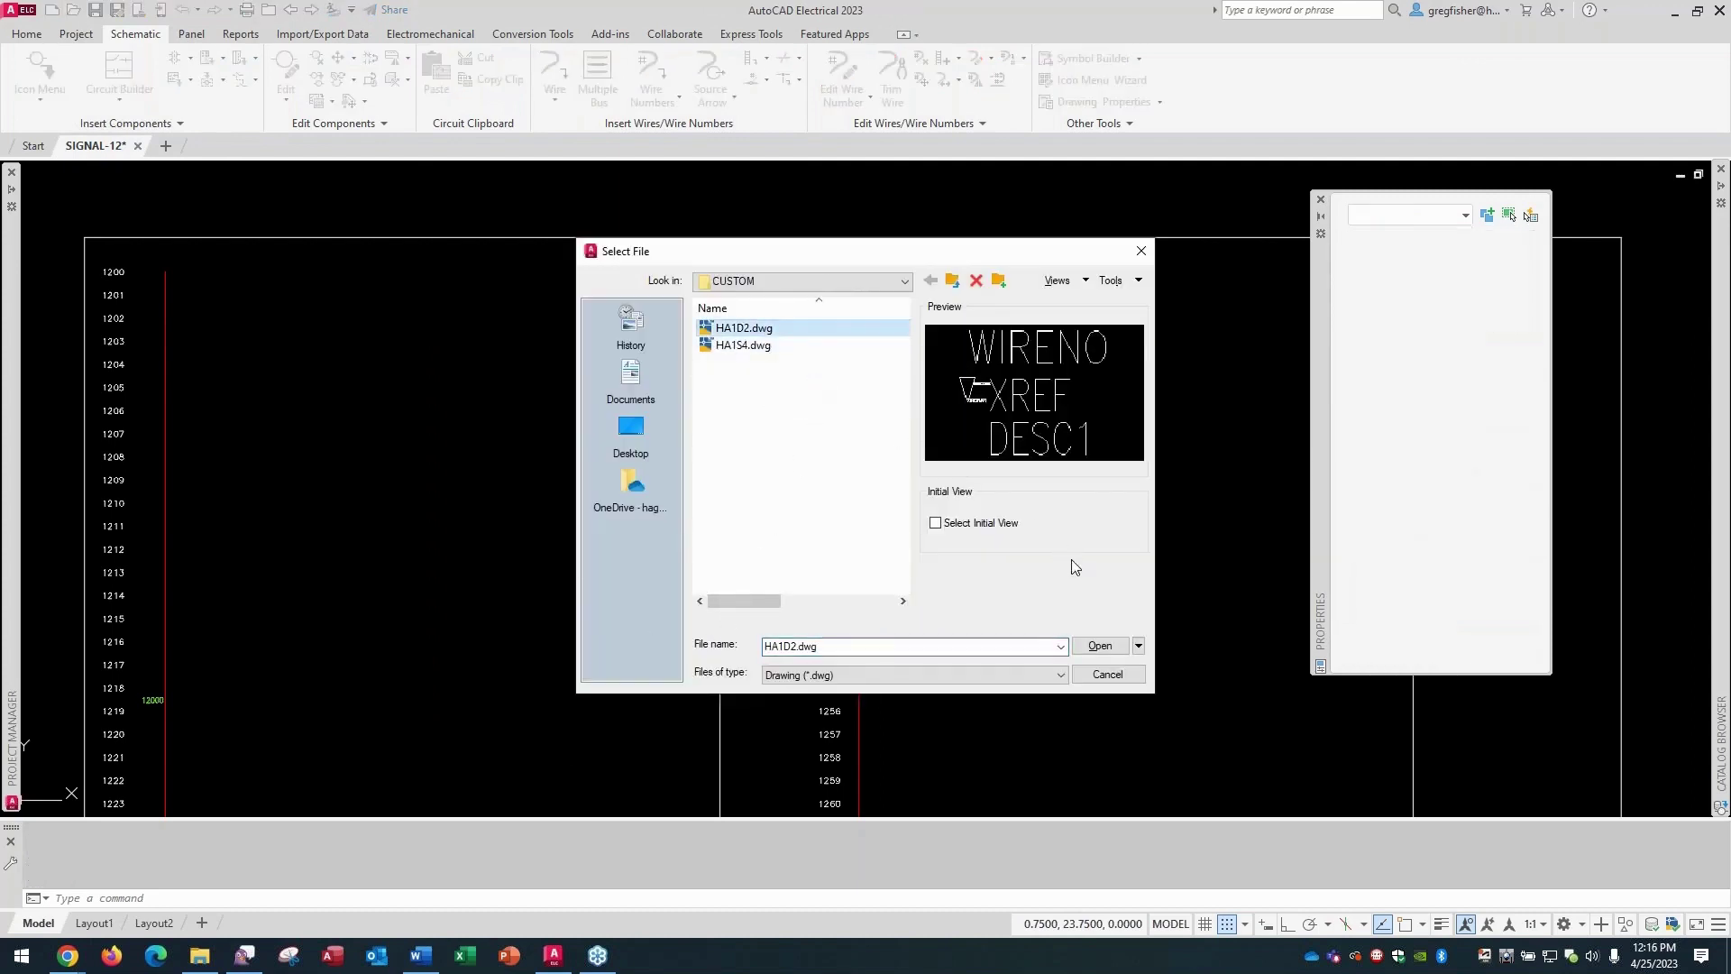
left_click(1097, 645)
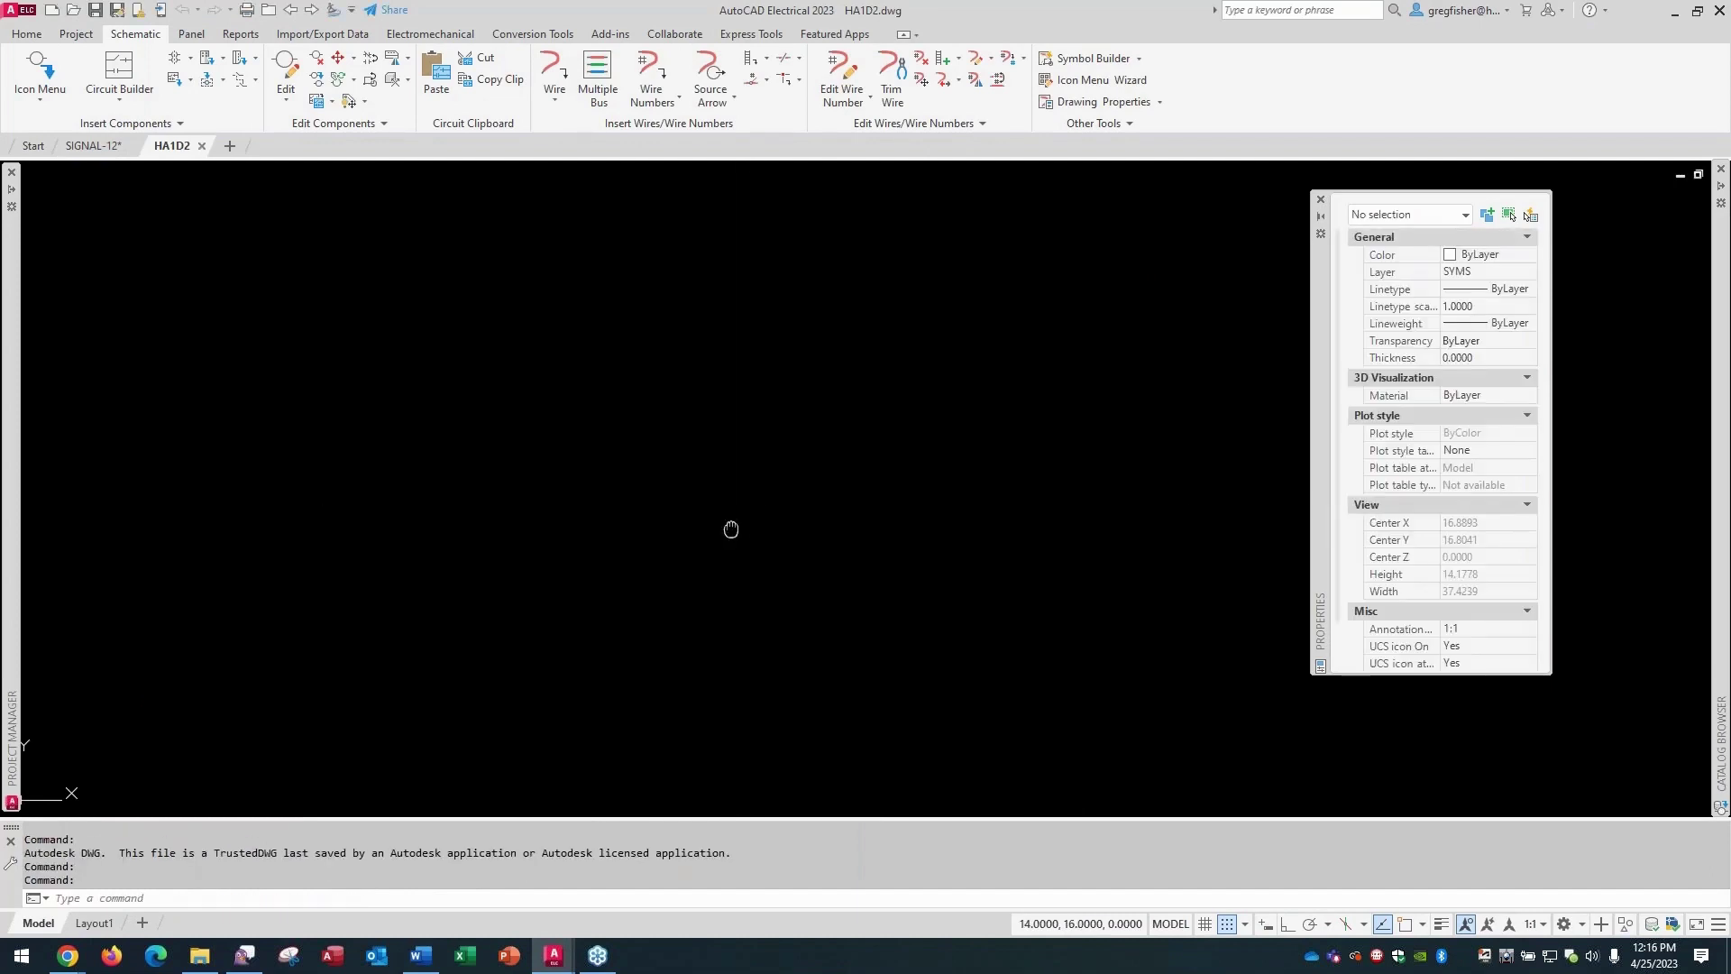
middle_click(596, 744)
middle_click(596, 745)
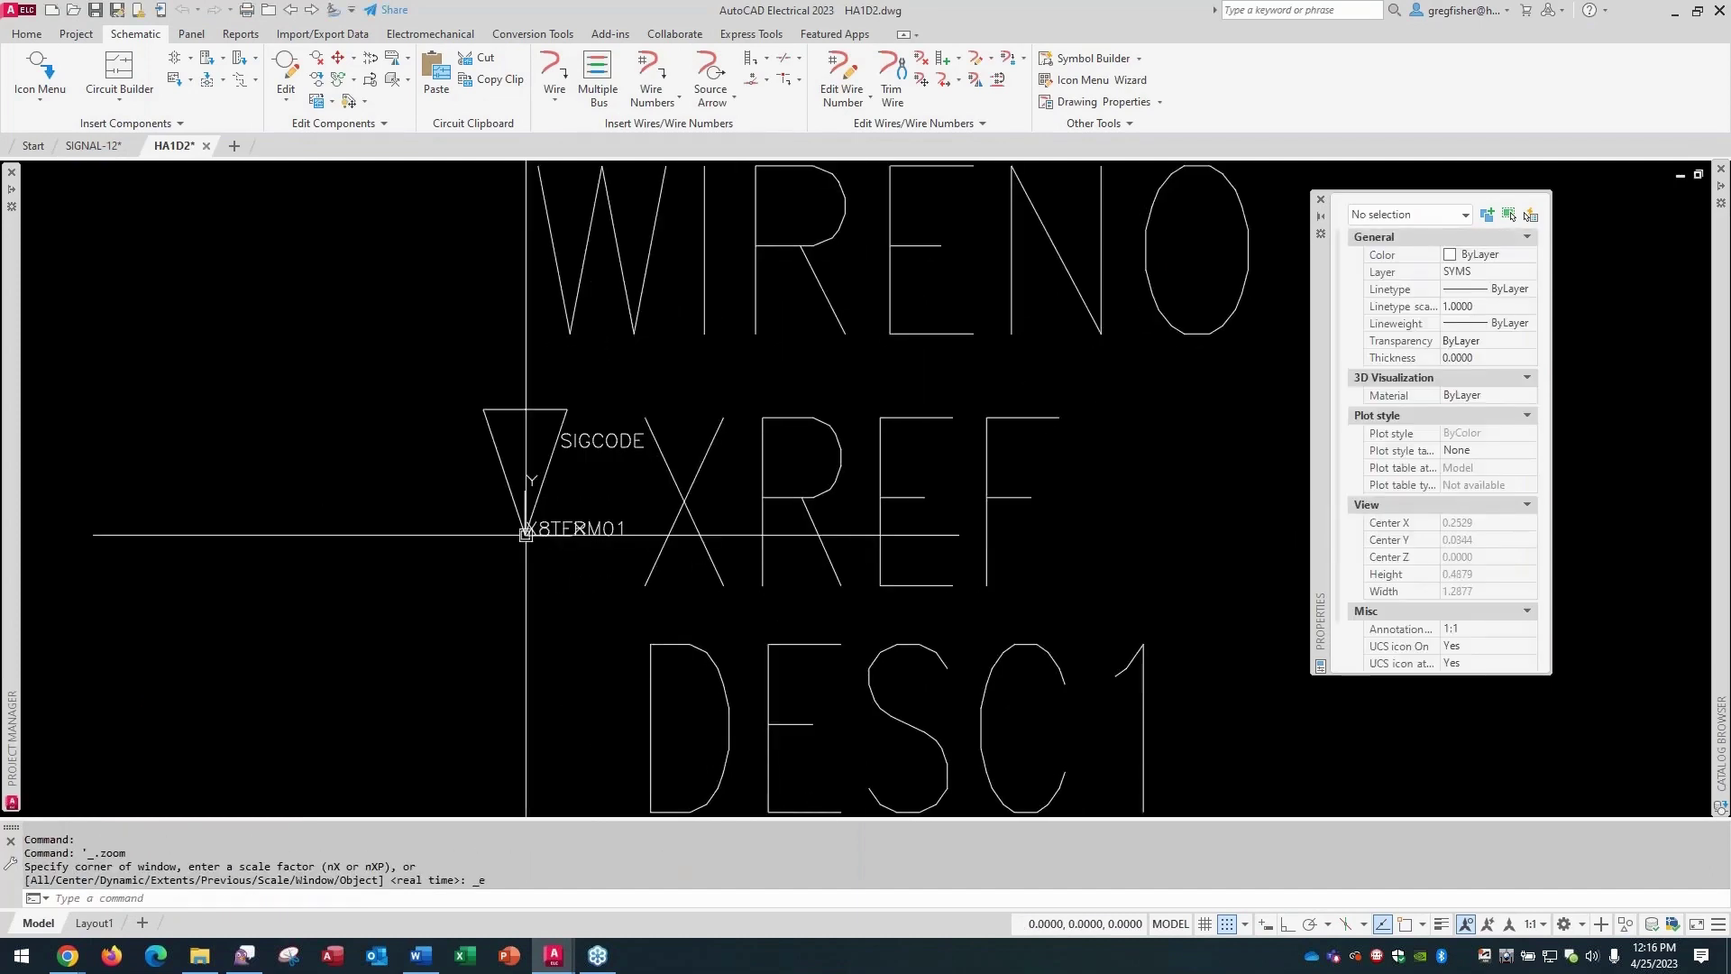
scroll(526, 535, "down", 4)
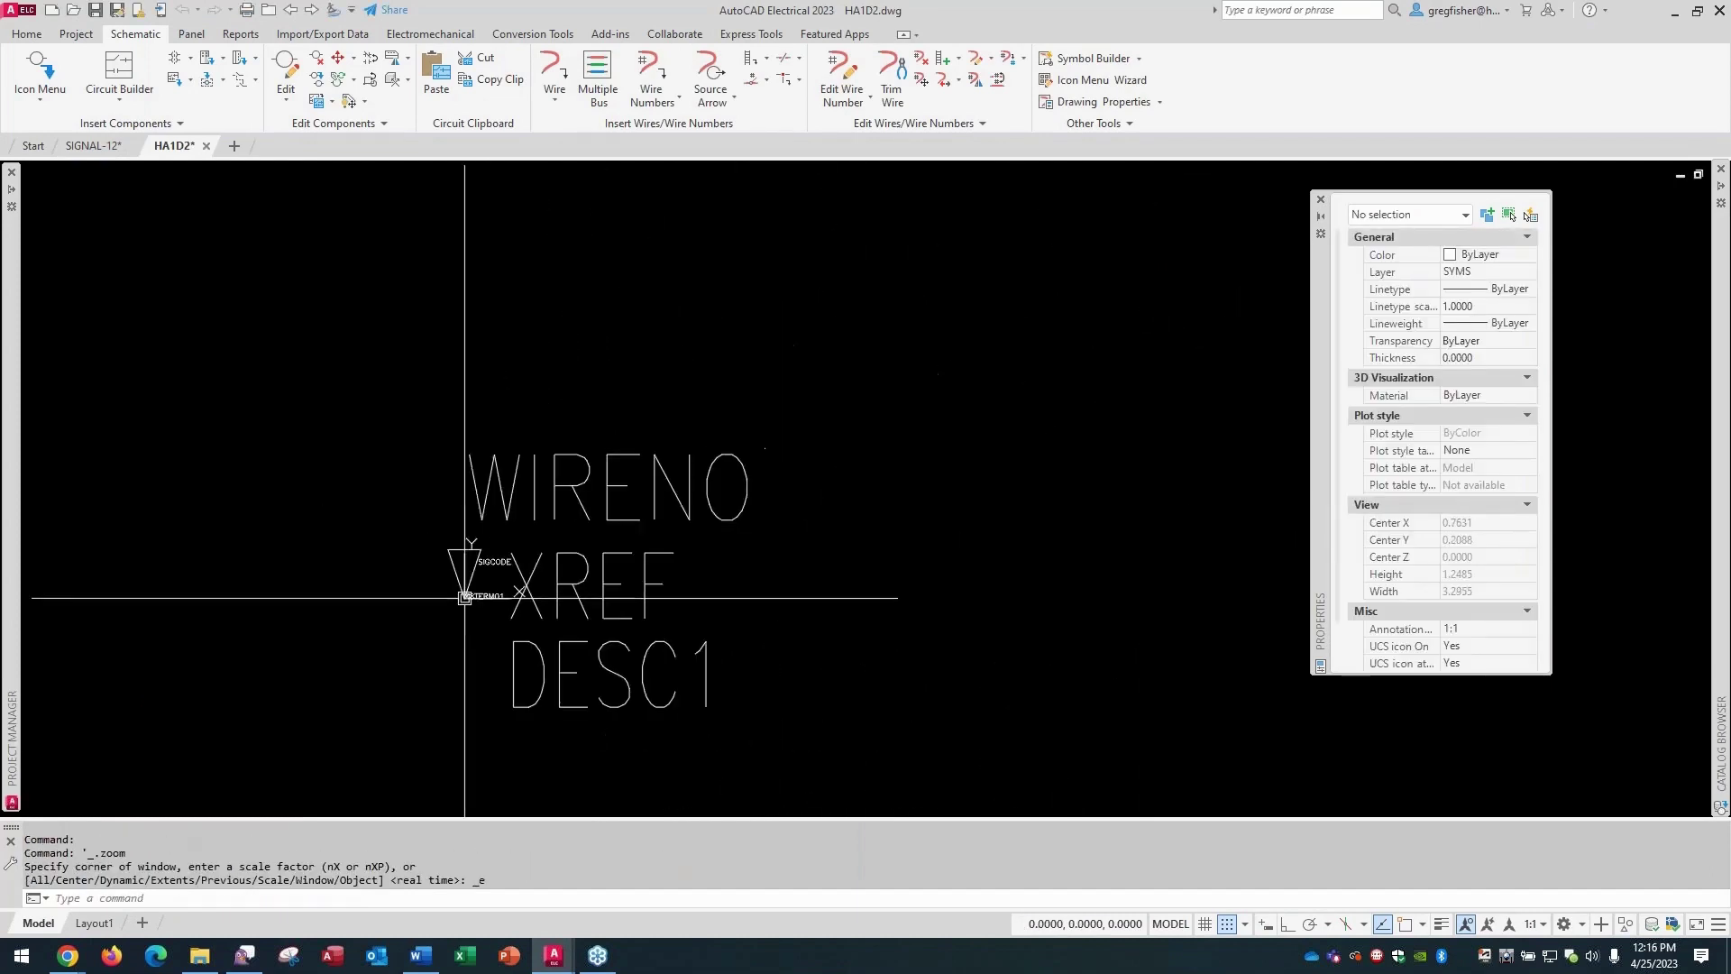
Set the snap X and Y spacing to 0.0625 for the destination arrow drawing.
left_click(1245, 924)
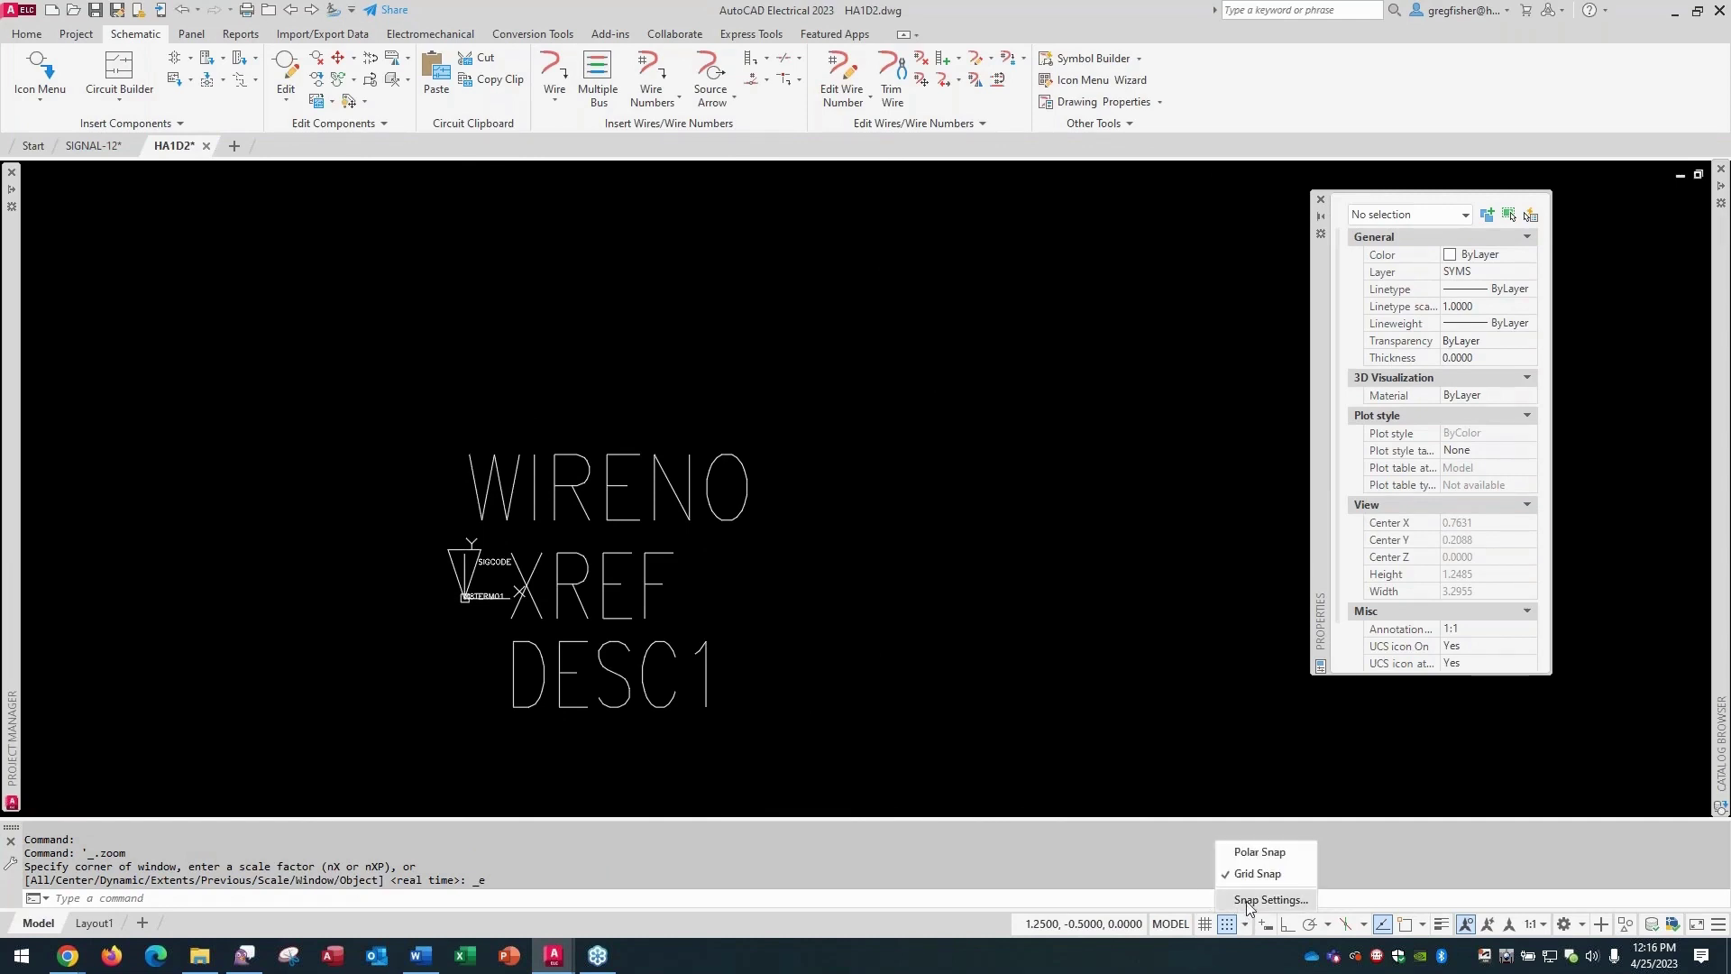
left_click(1247, 900)
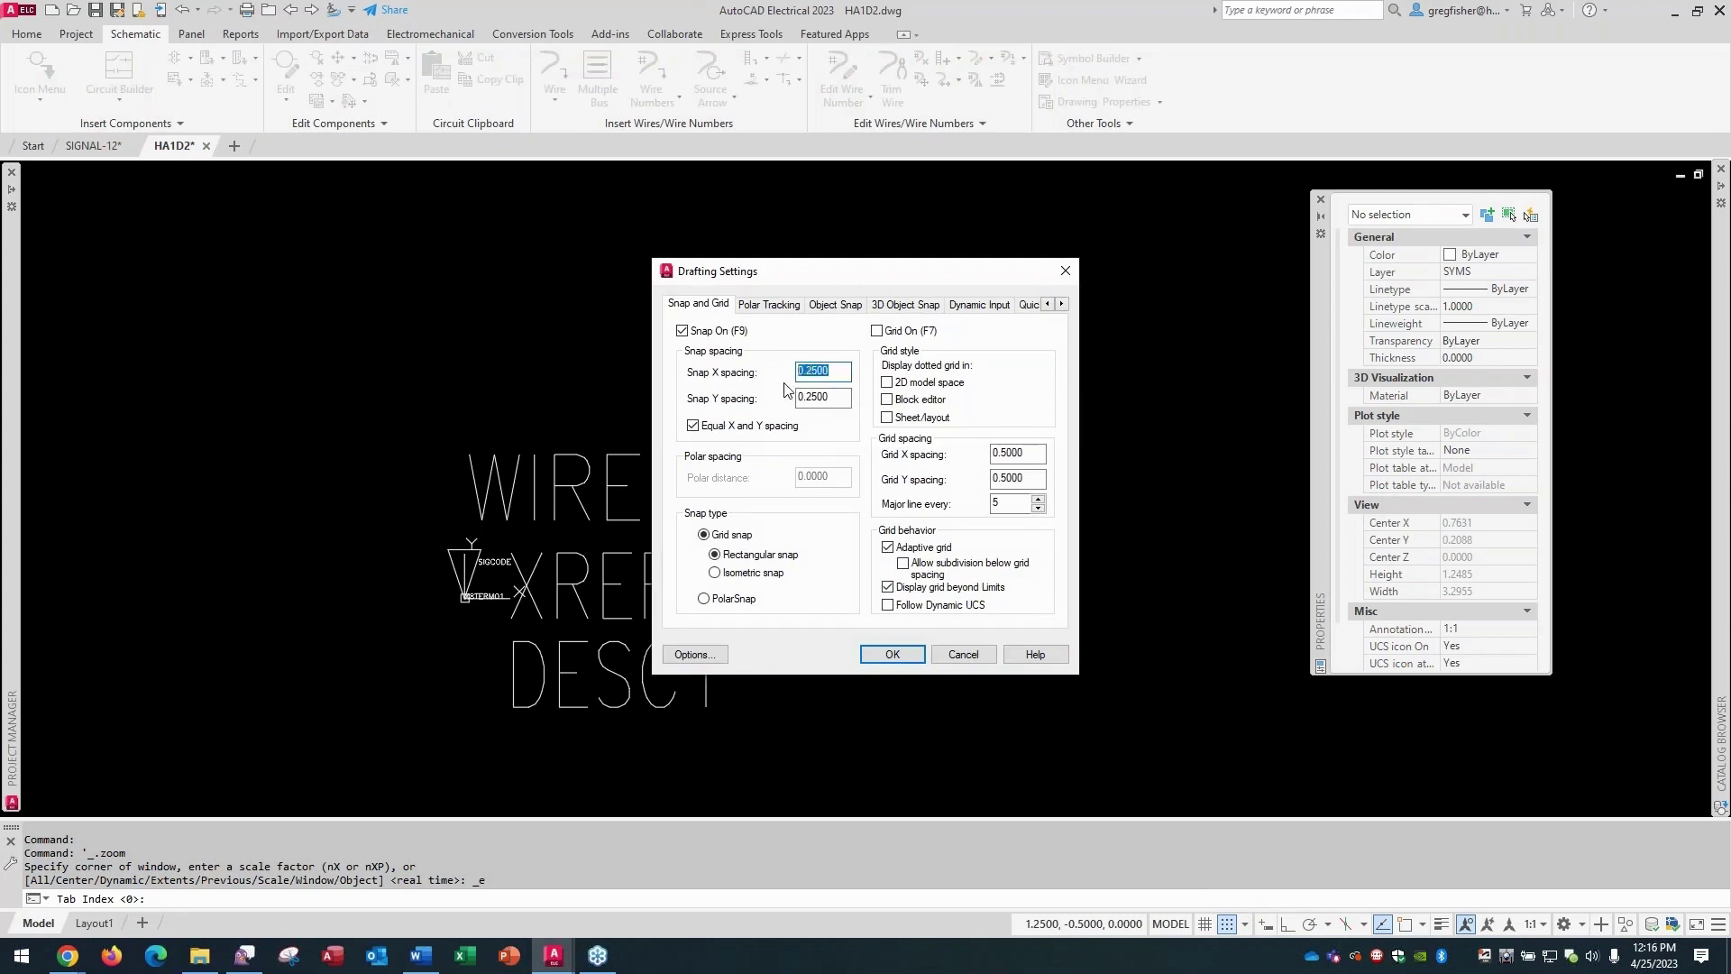
type(".125")
key("BackSpace")
key("BackSpace")
key("BackSpace")
type("0625")
key("Tab")
left_click(888, 656)
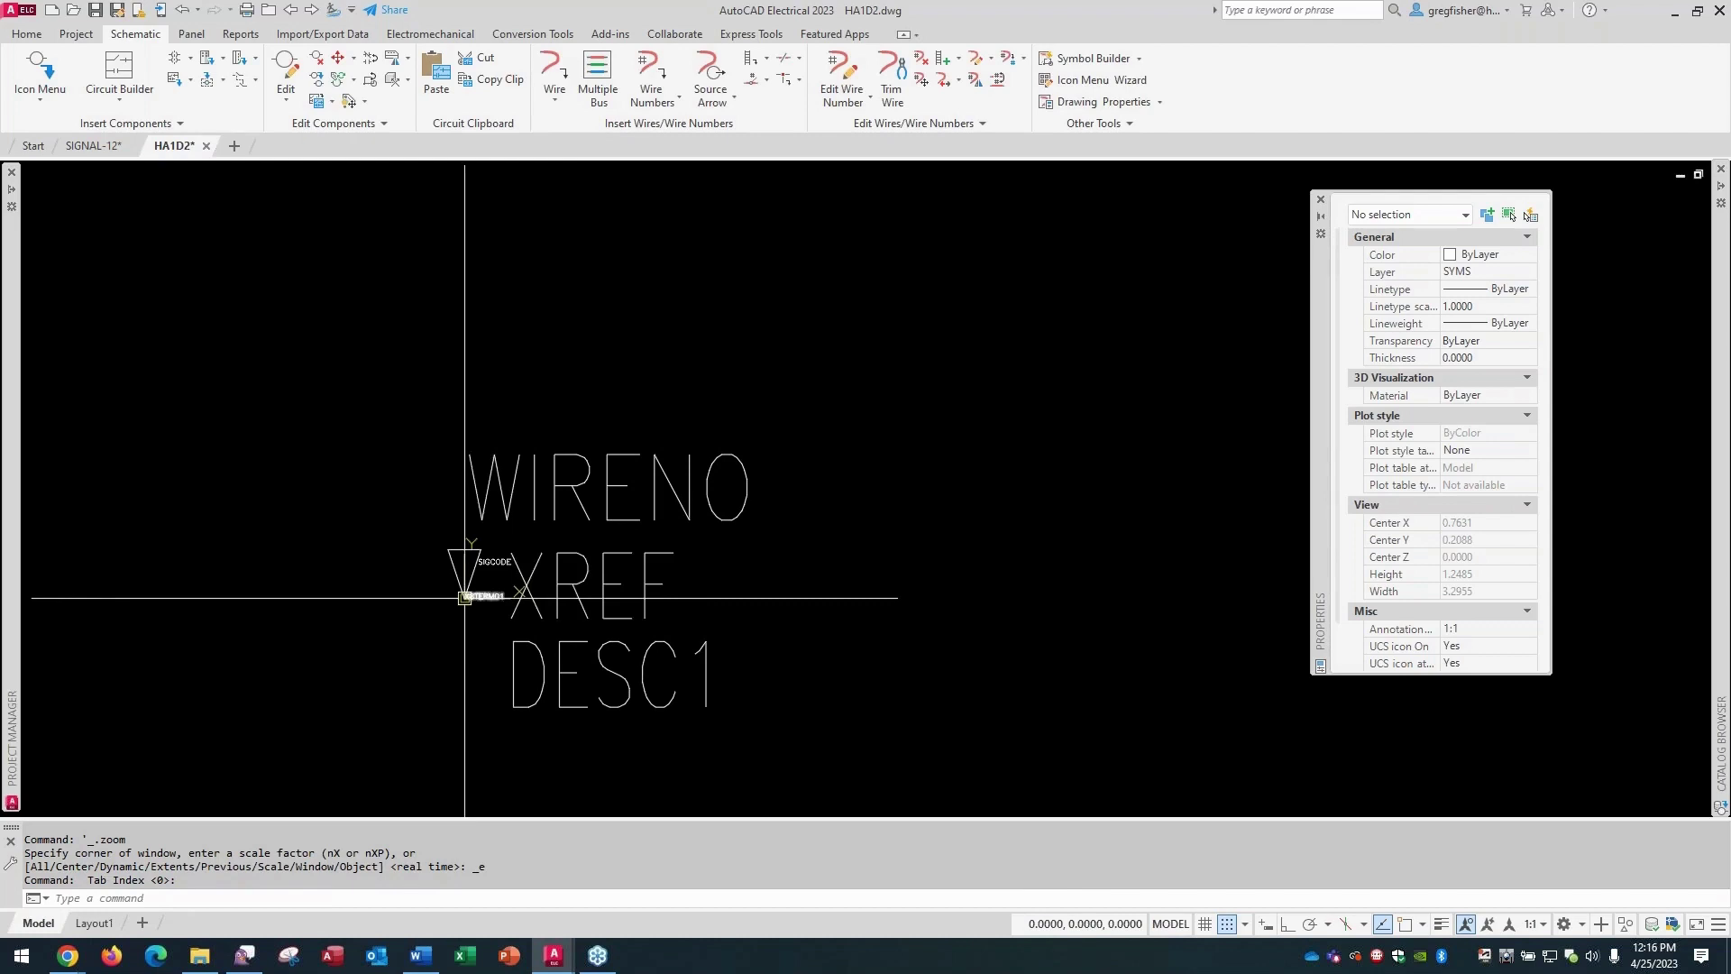
Turn snap off and fill the destination arrow's triangle with a SOLID, snapping to the intersections at its three corners.
scroll(465, 597, "up", 4)
middle_click_drag(375, 530, 571, 443)
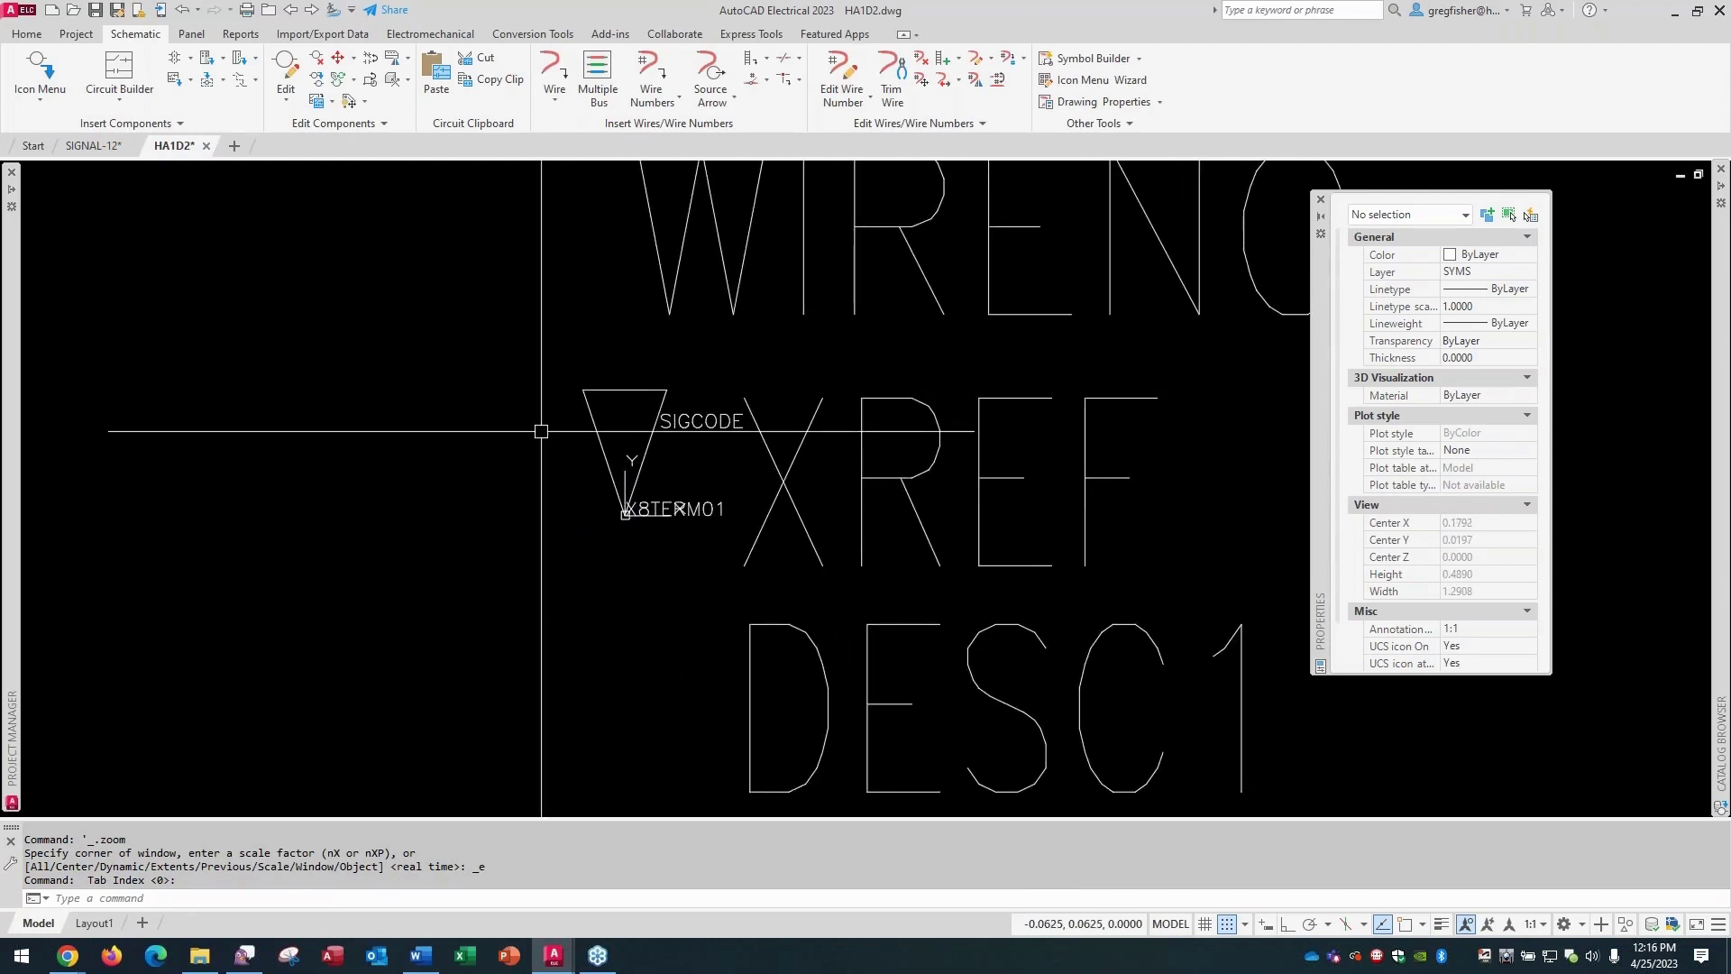
key("F9")
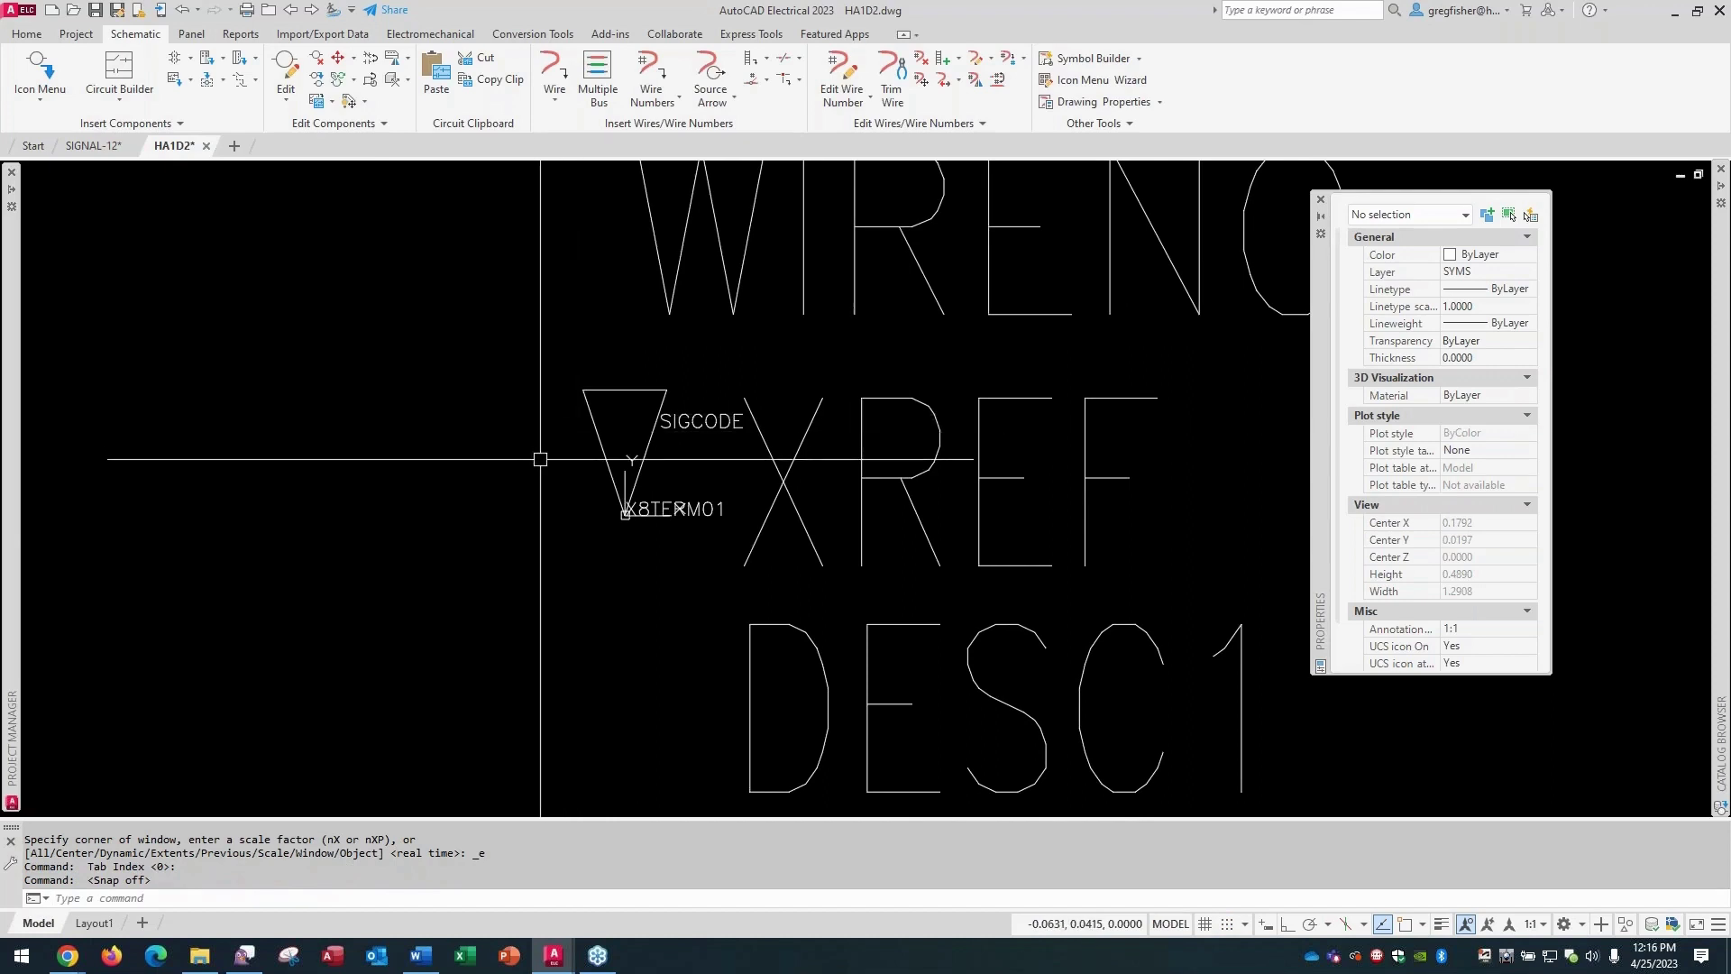
type("solid")
key("Return")
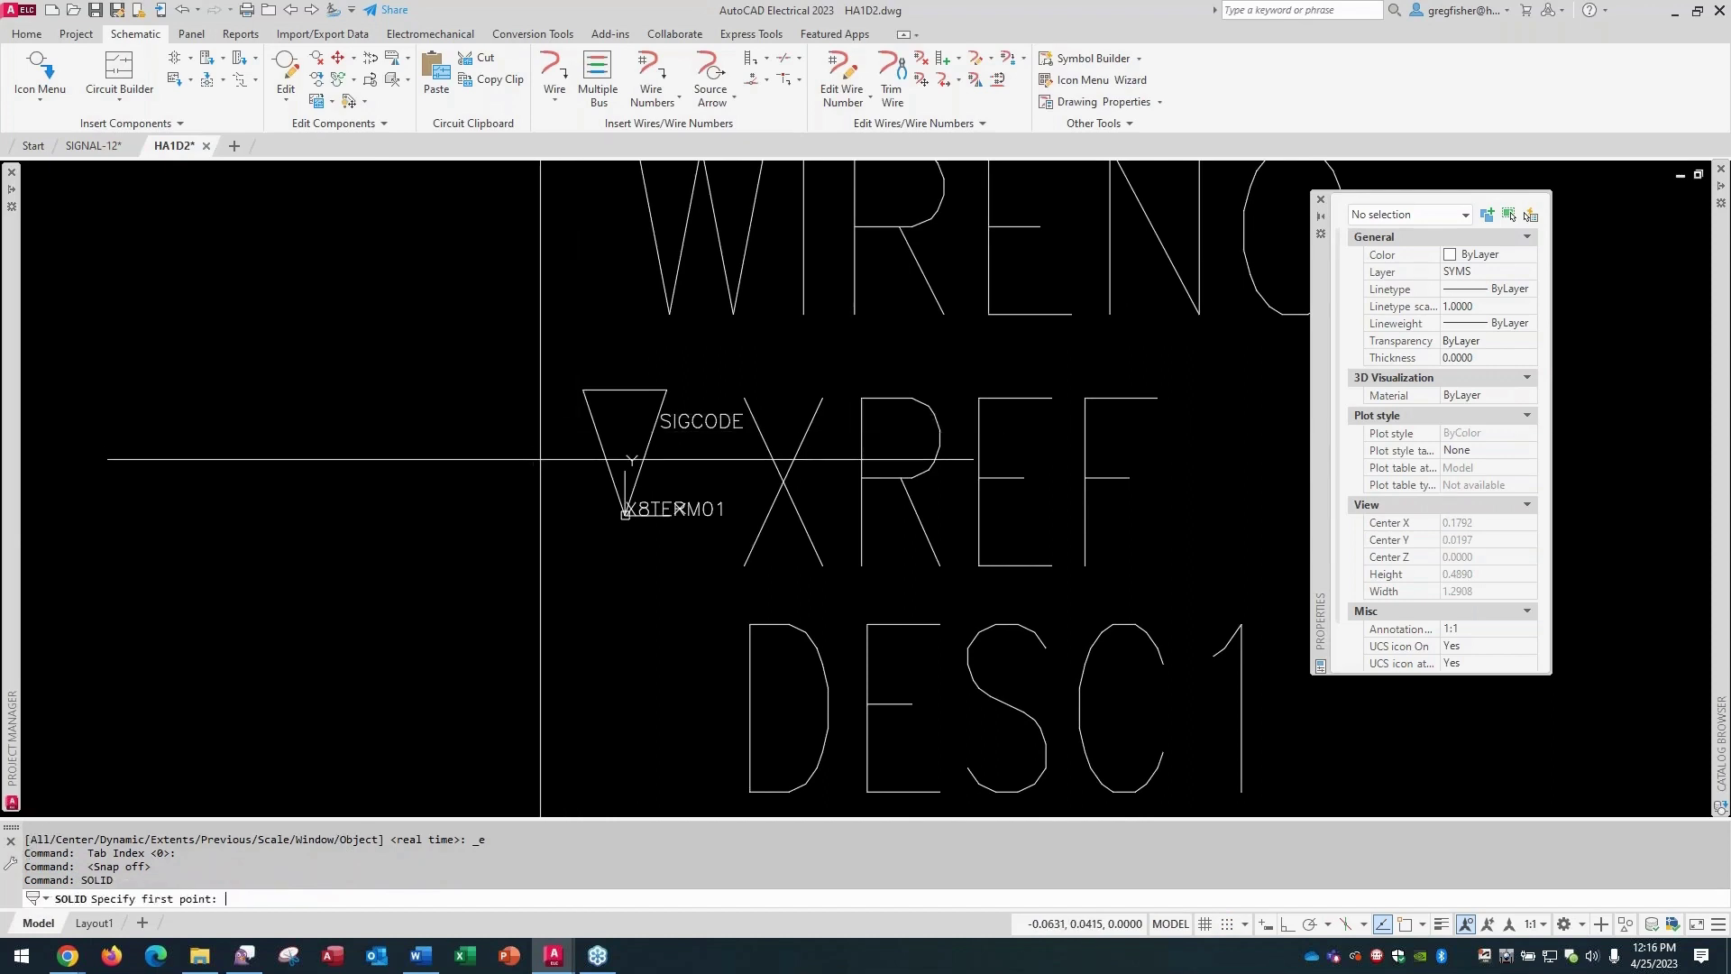
right_click(563, 386, "shift")
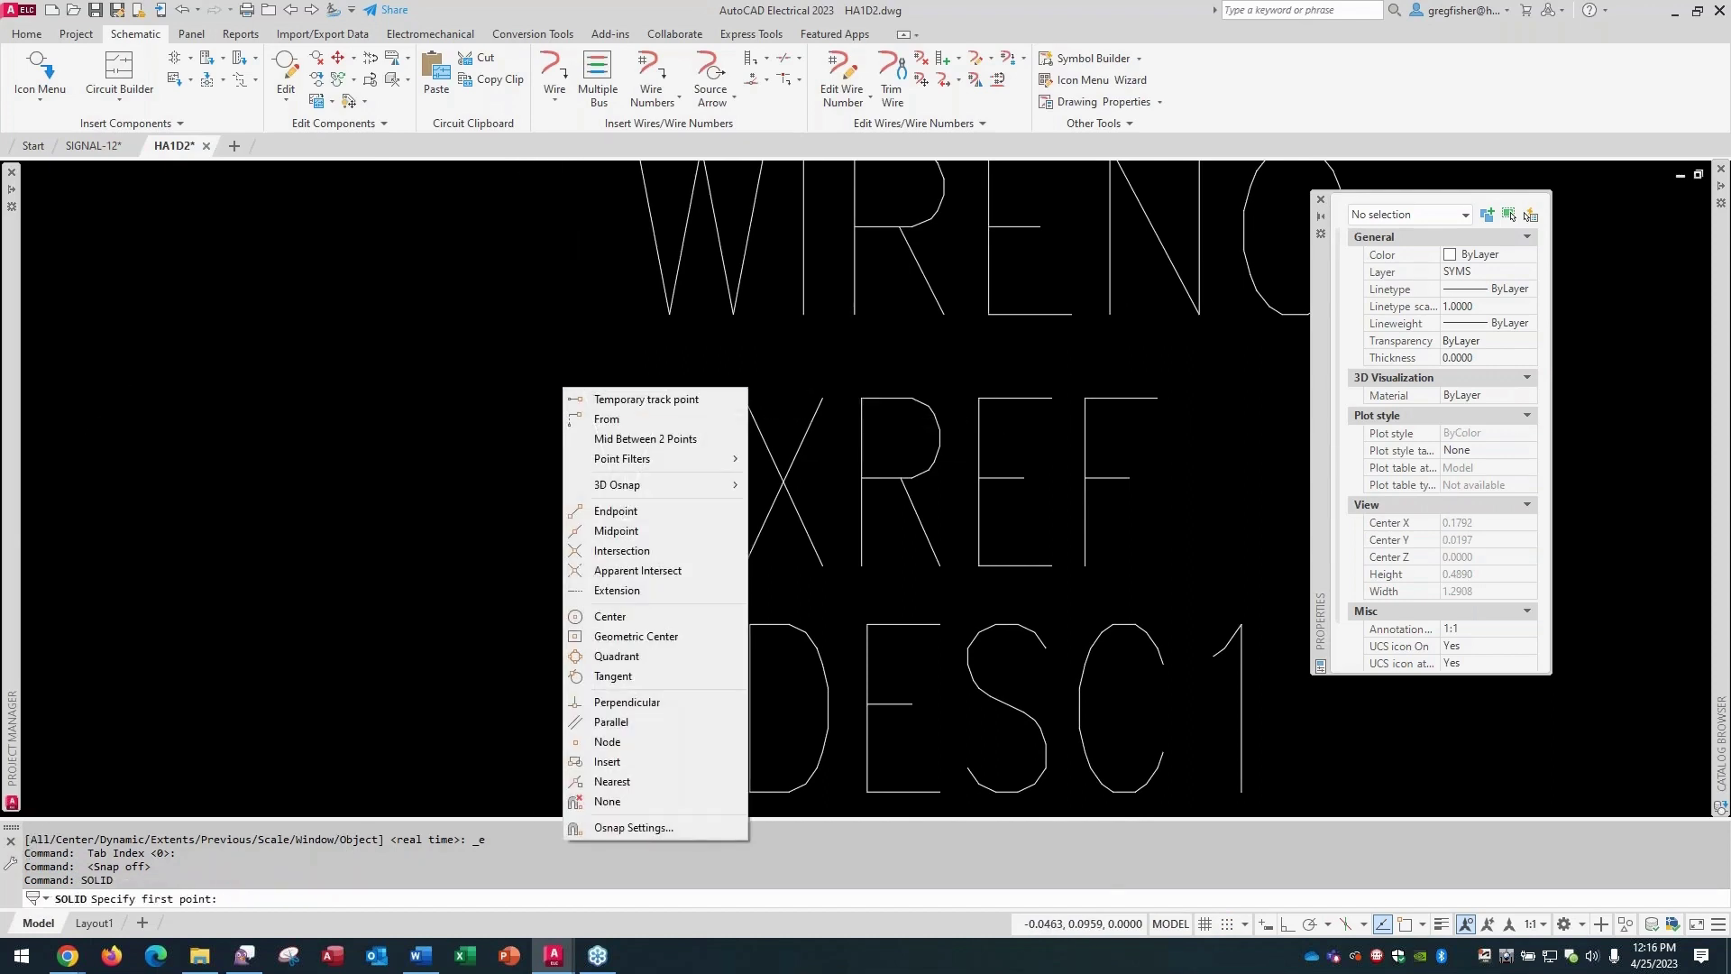
left_click(604, 442)
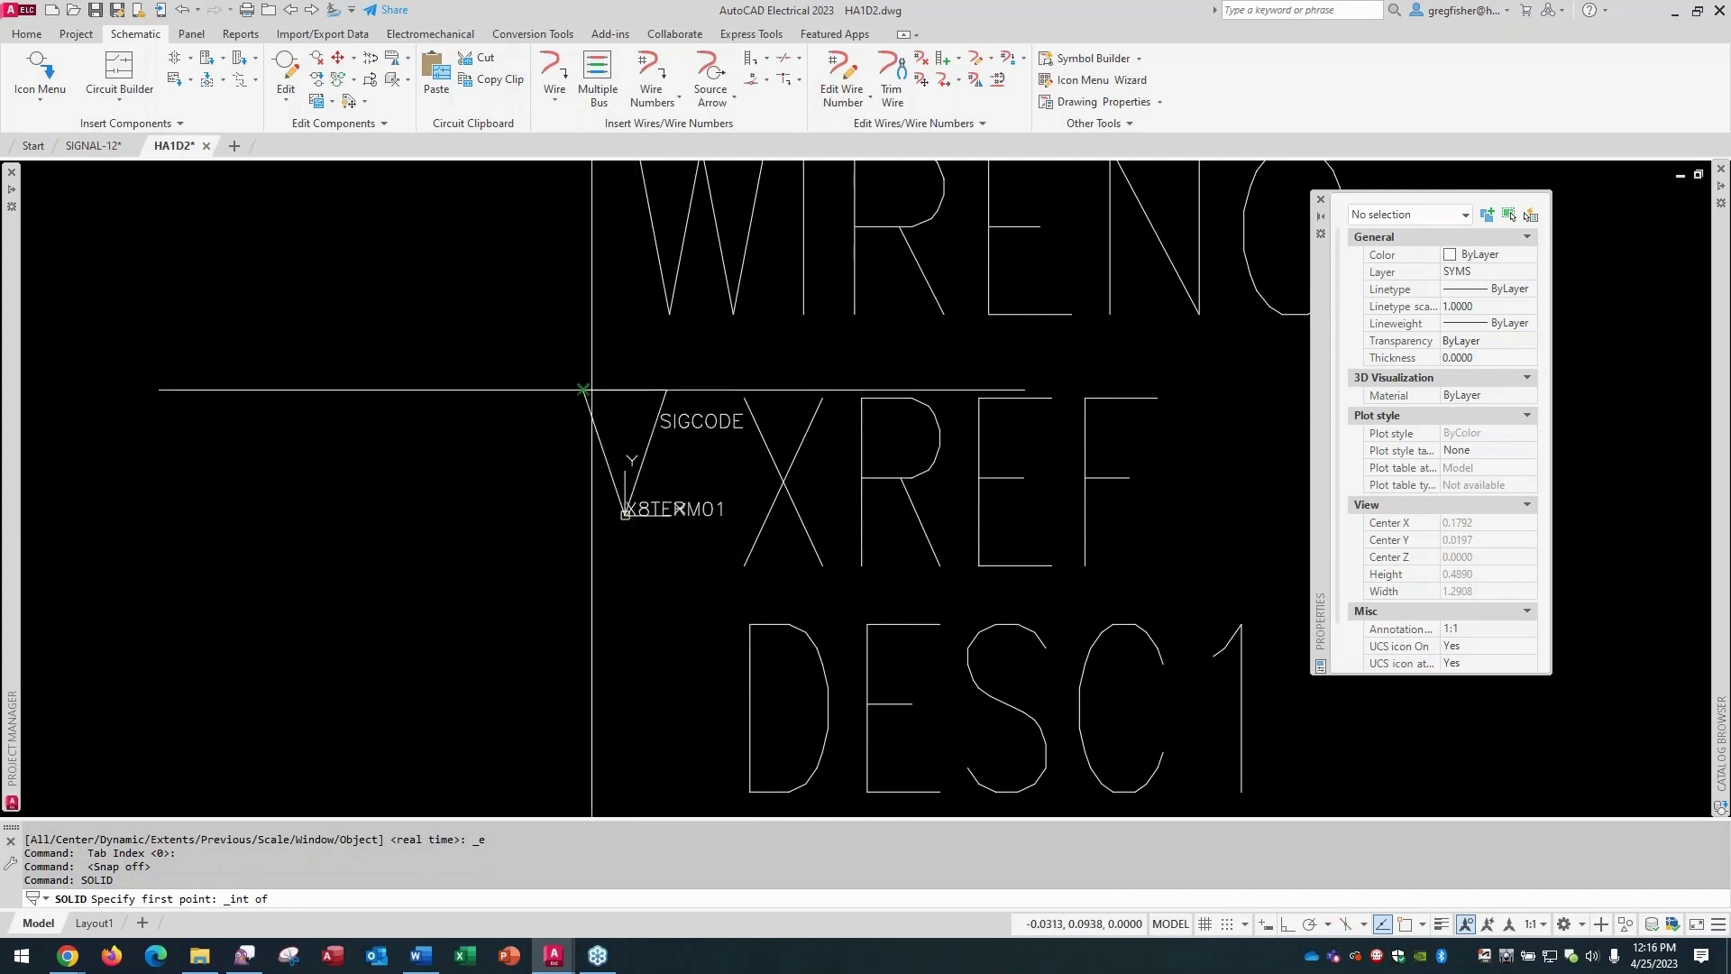
left_click(624, 500)
right_click(559, 471, "shift")
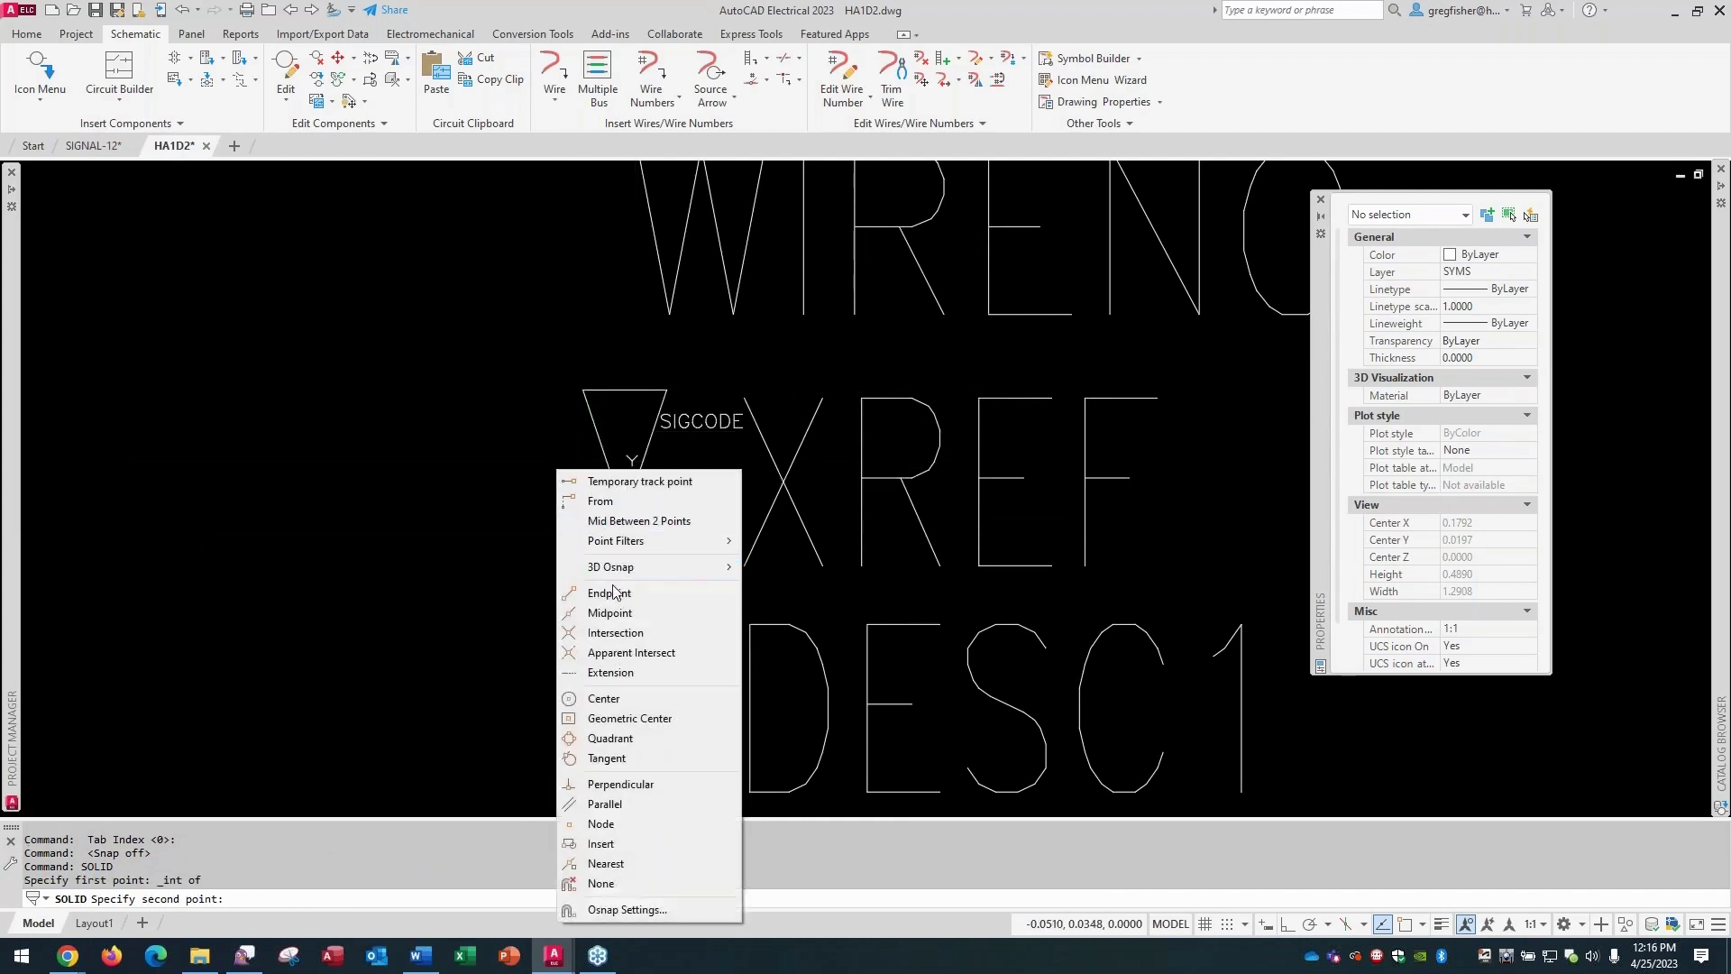
left_click(621, 633)
left_click(625, 514)
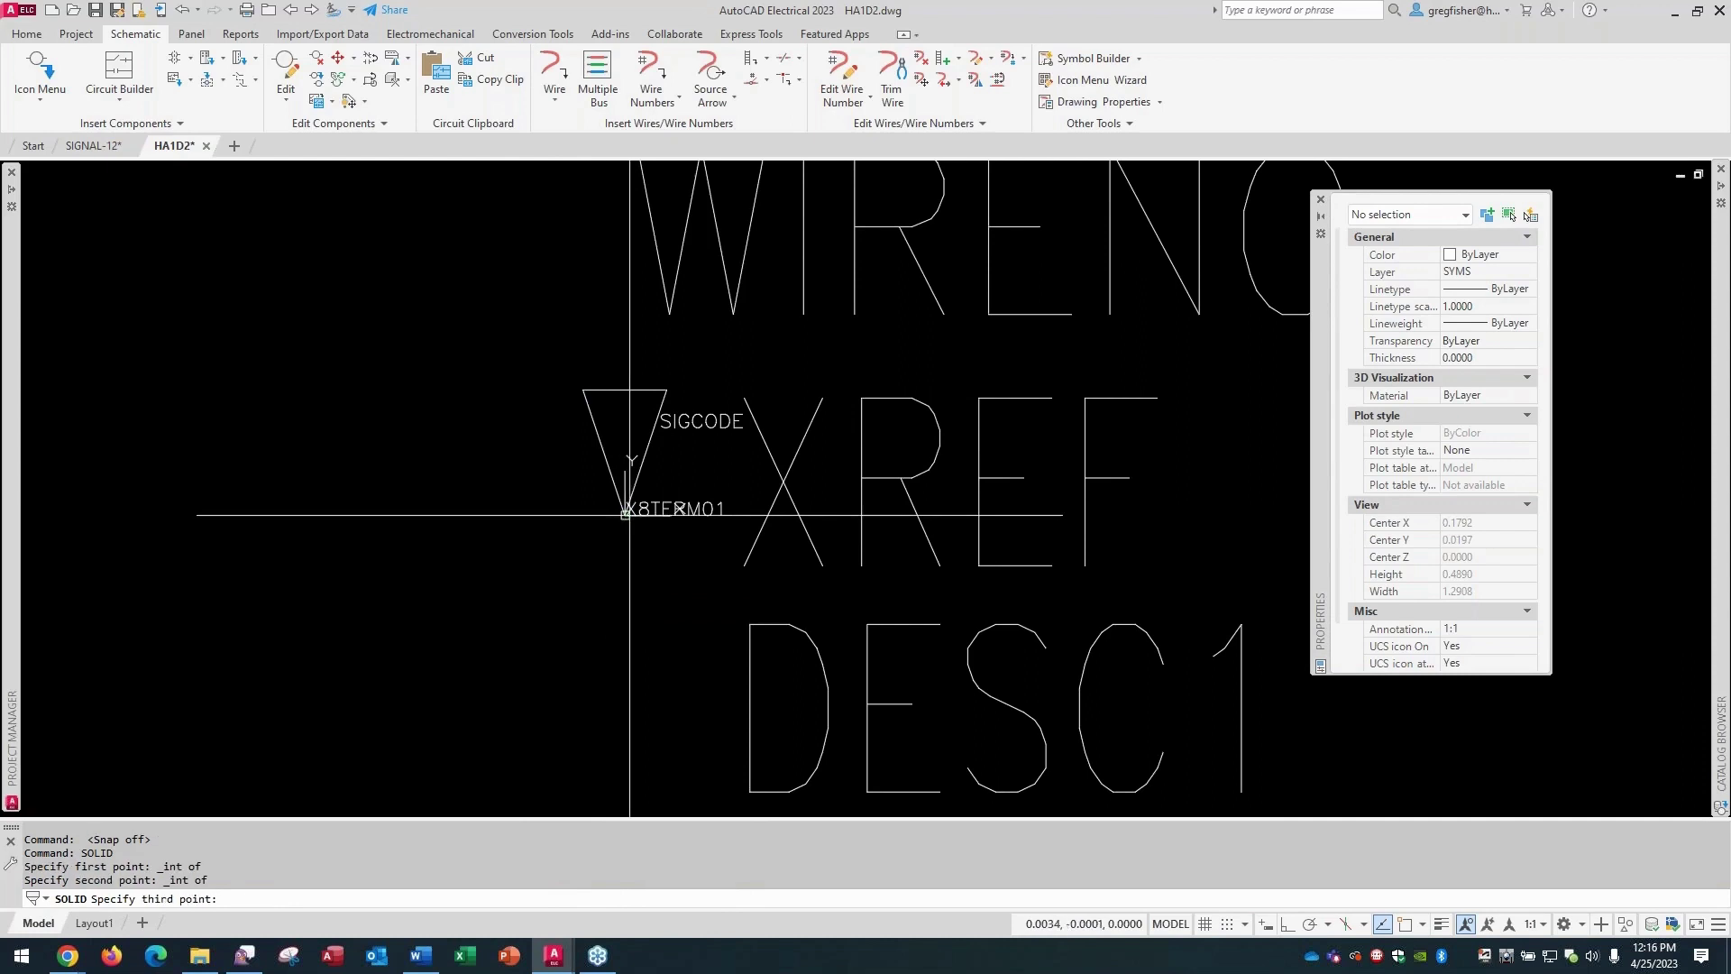
right_click(676, 505, "shift")
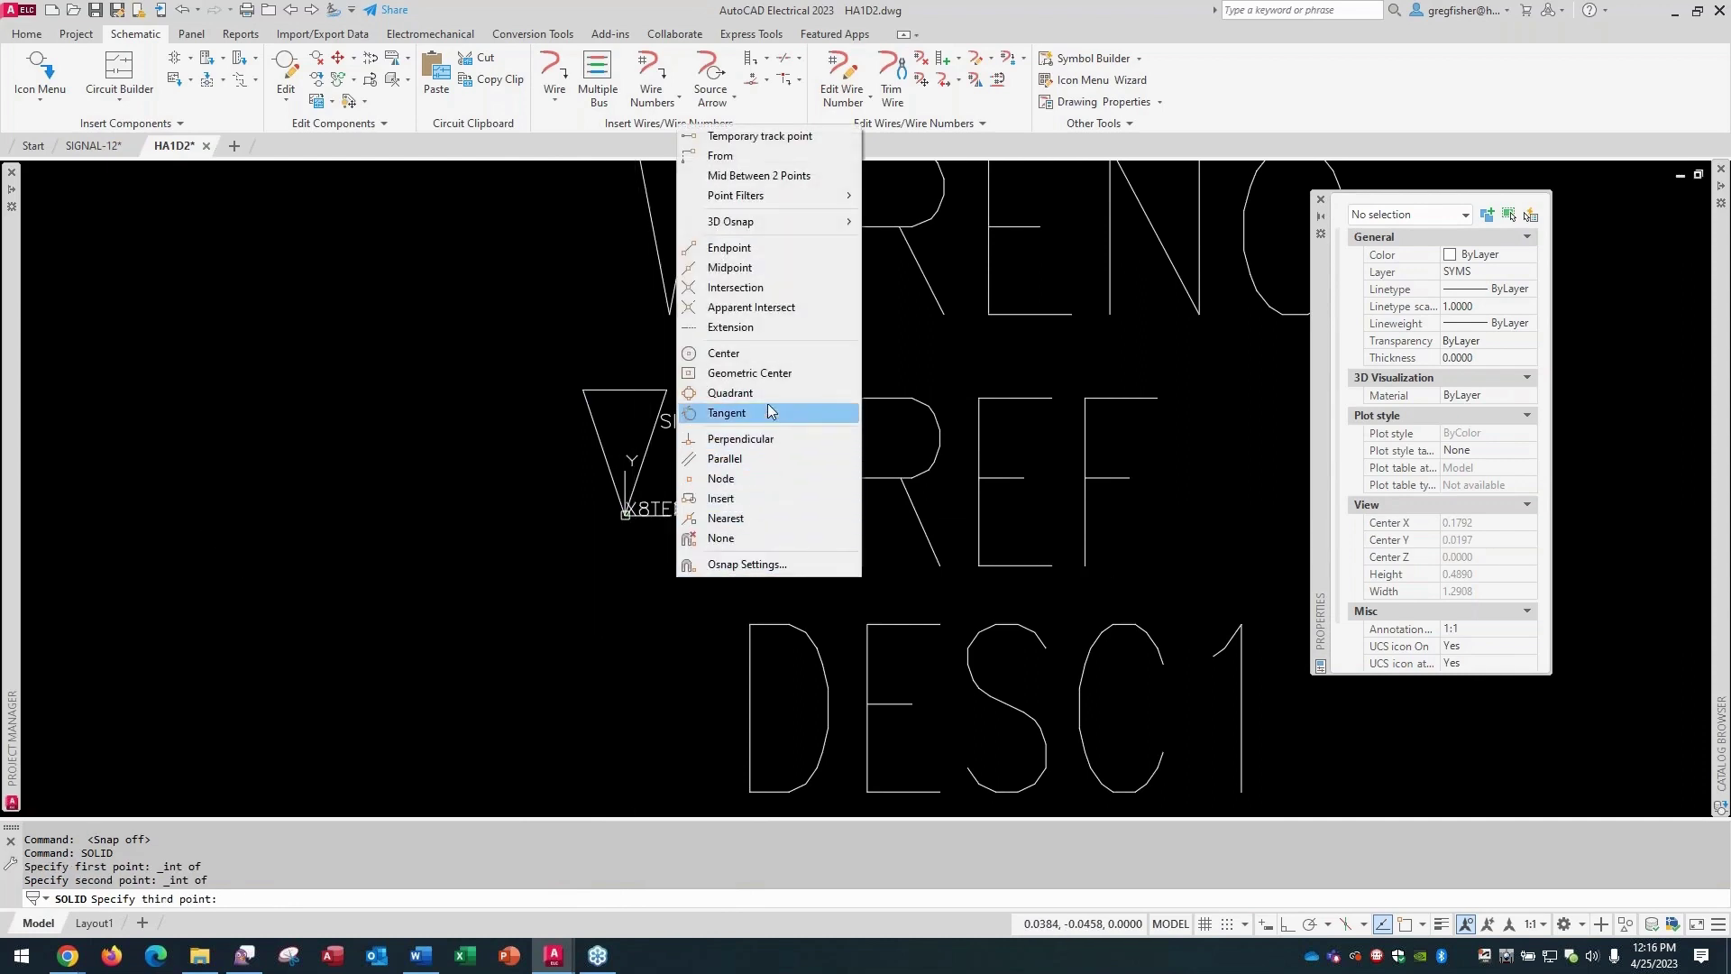
left_click(761, 288)
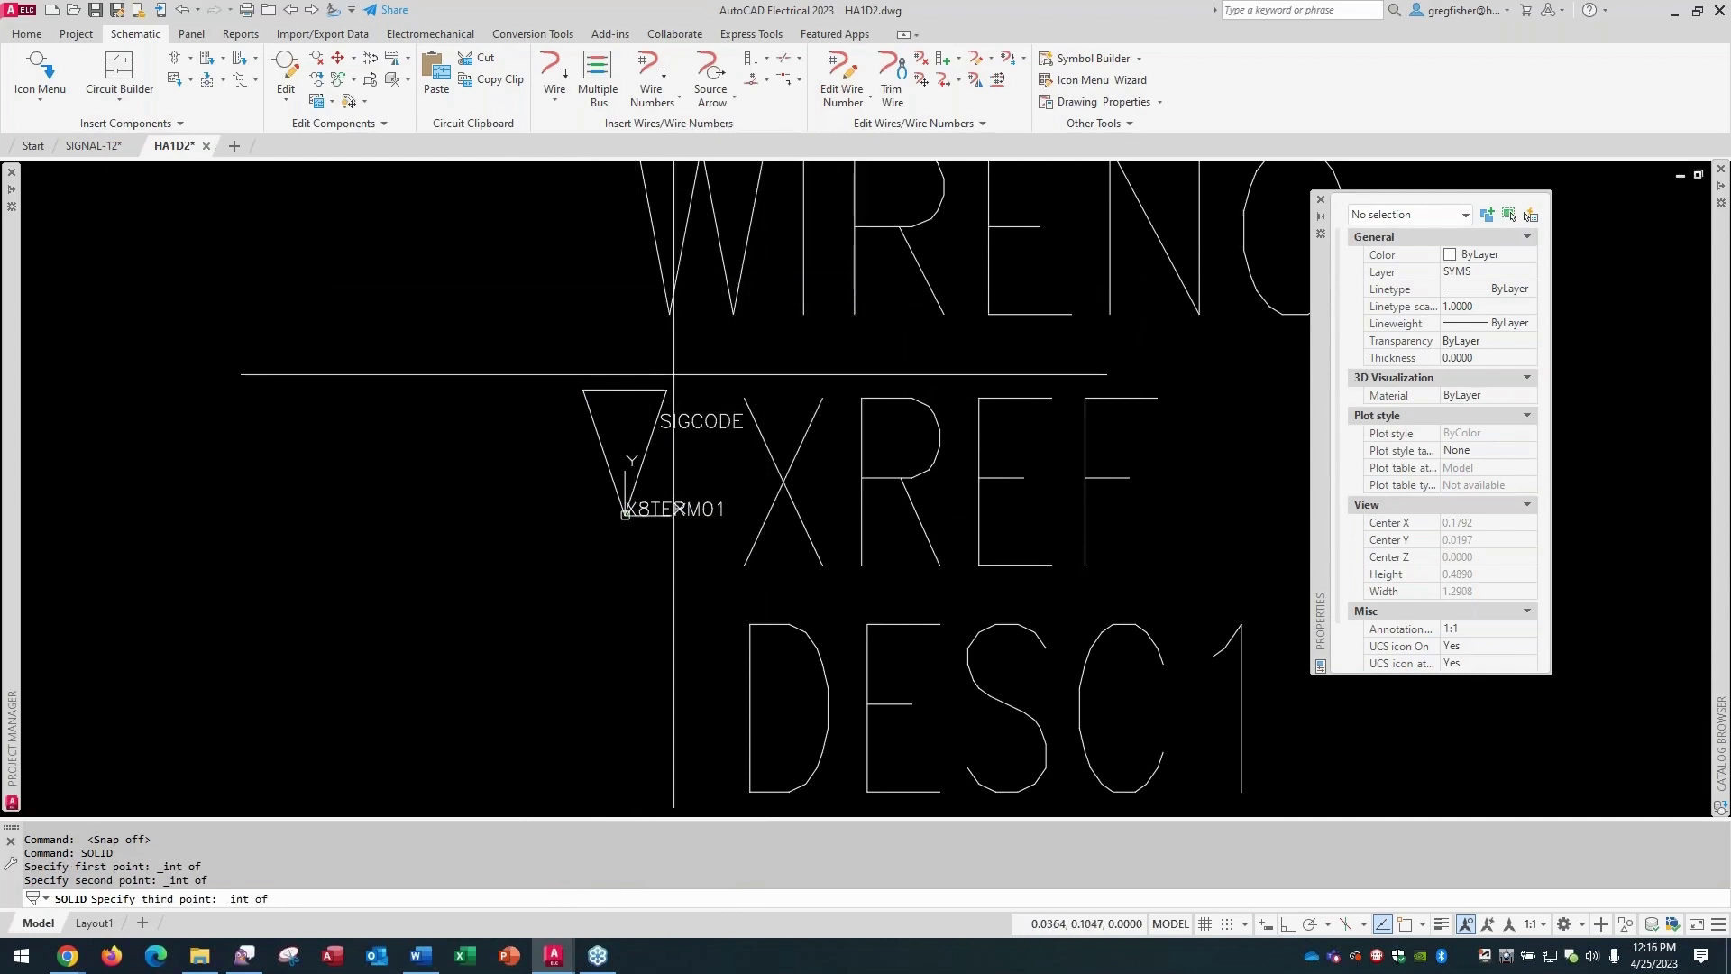
left_click(706, 360)
key("Return")
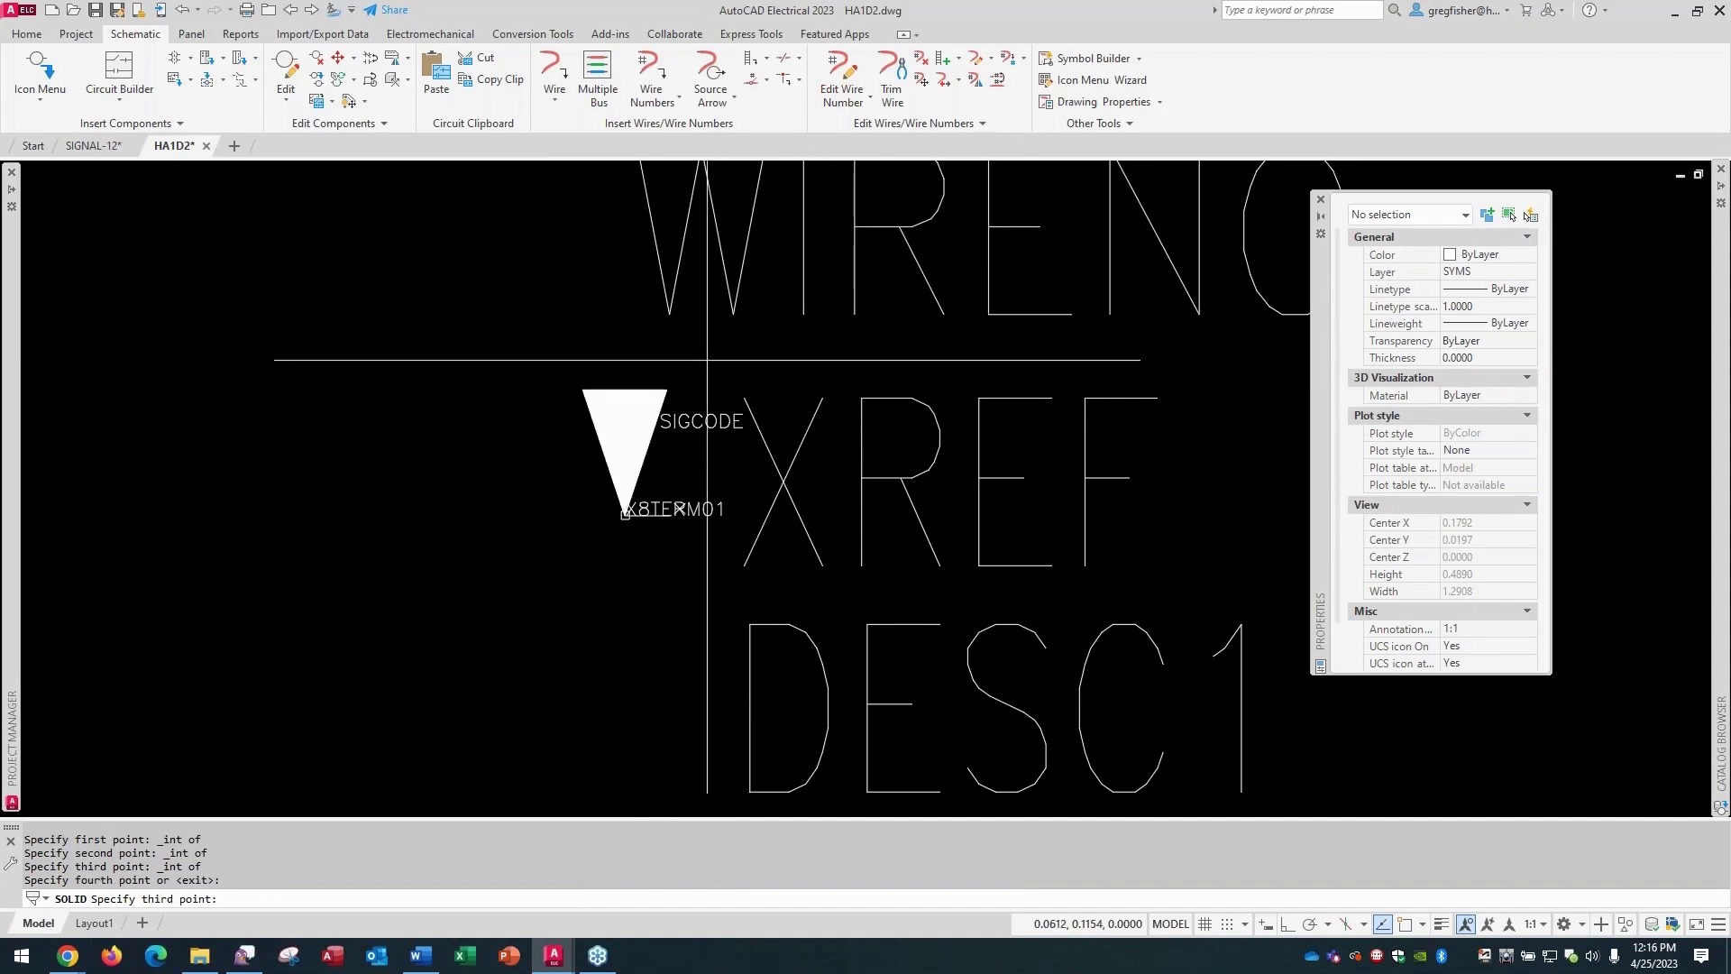
key("Escape")
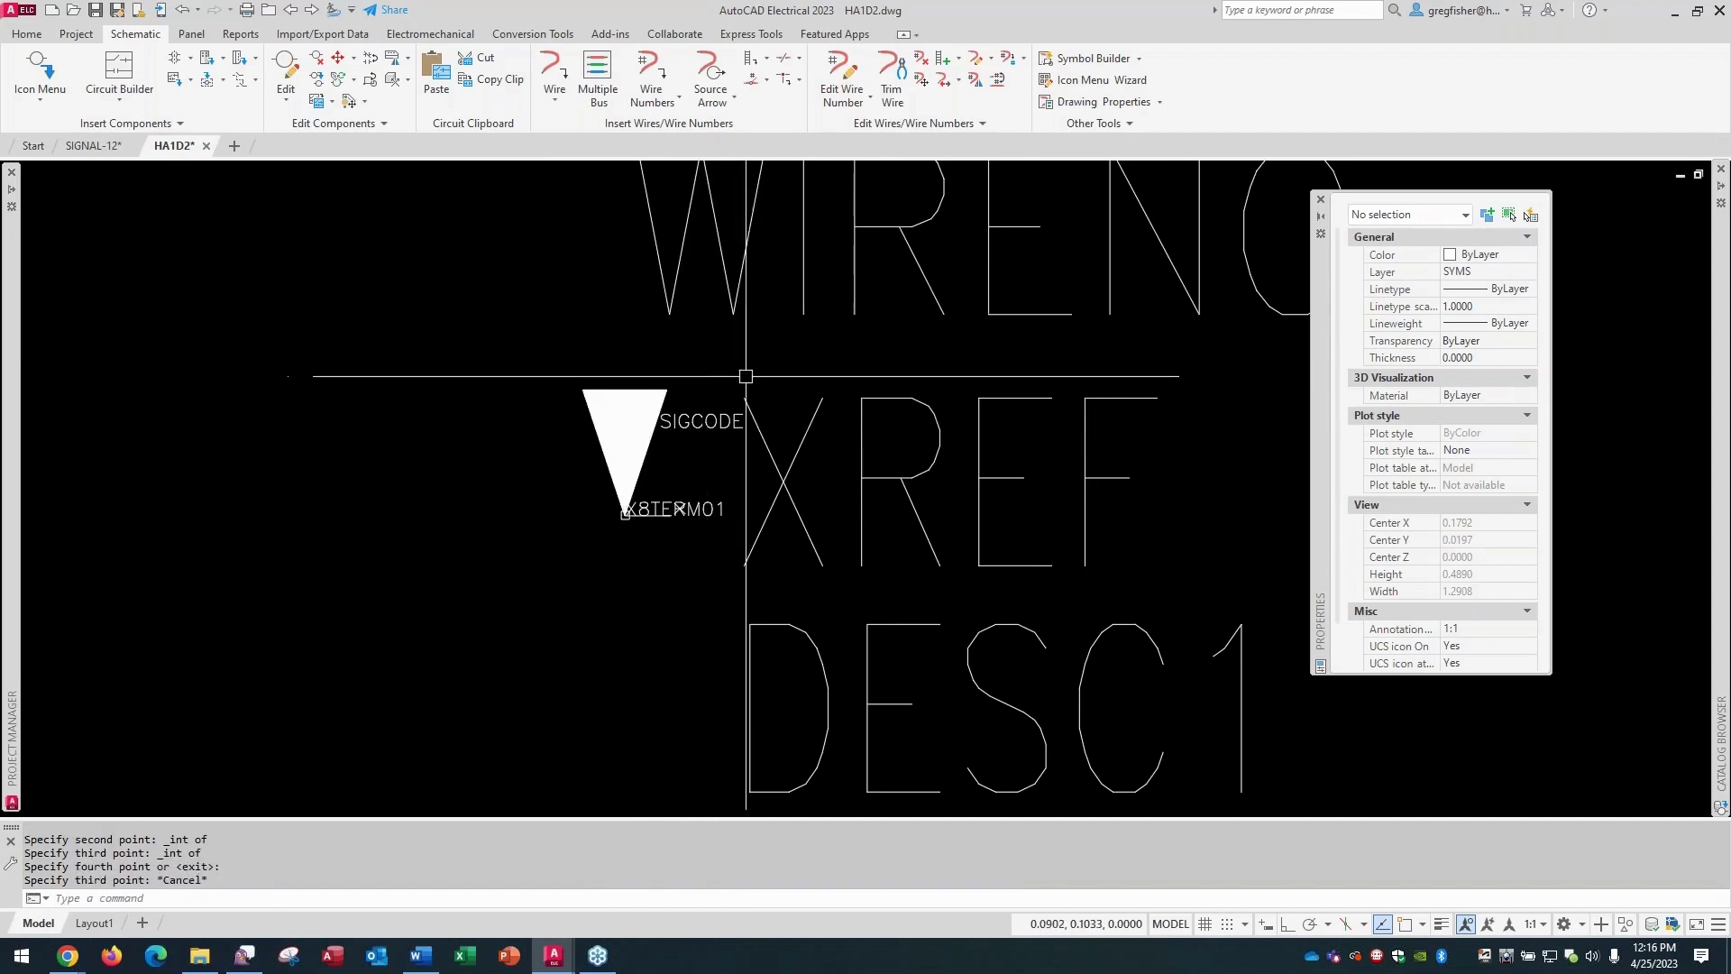
Fit the destination arrow to the view, close the Properties palette, and close HA1D2.dwg, saving its changes.
middle_click_drag(746, 376, 659, 393)
middle_click(659, 393)
middle_click(659, 393)
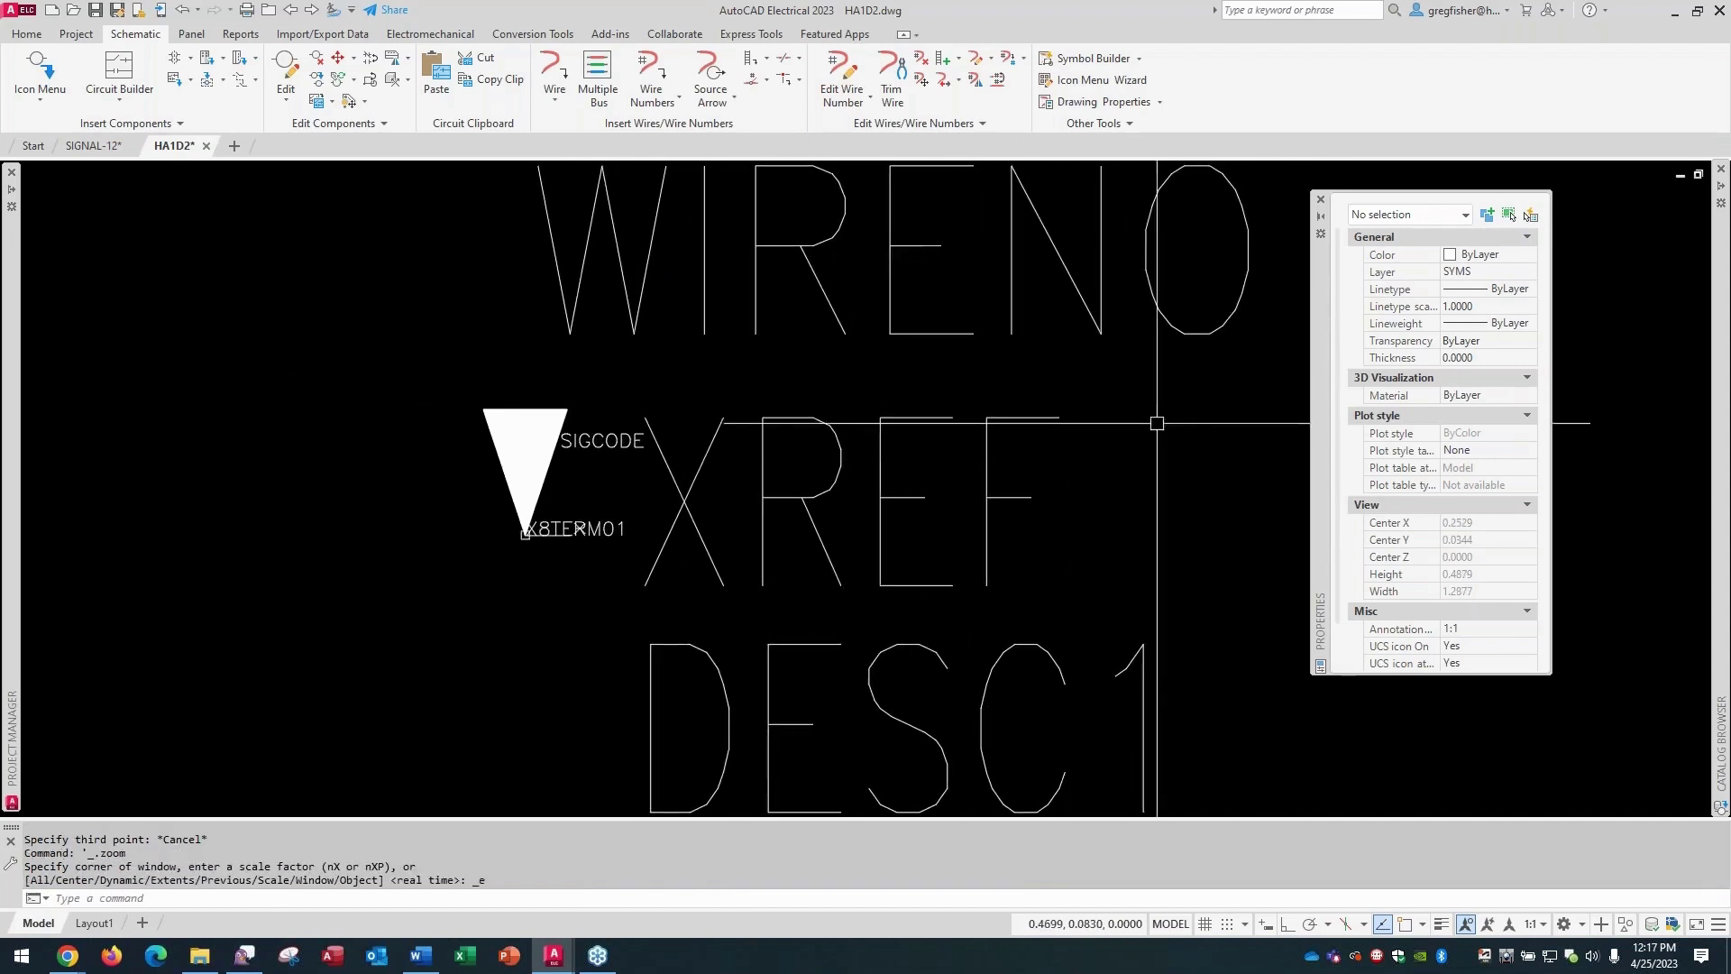
left_click(1320, 198)
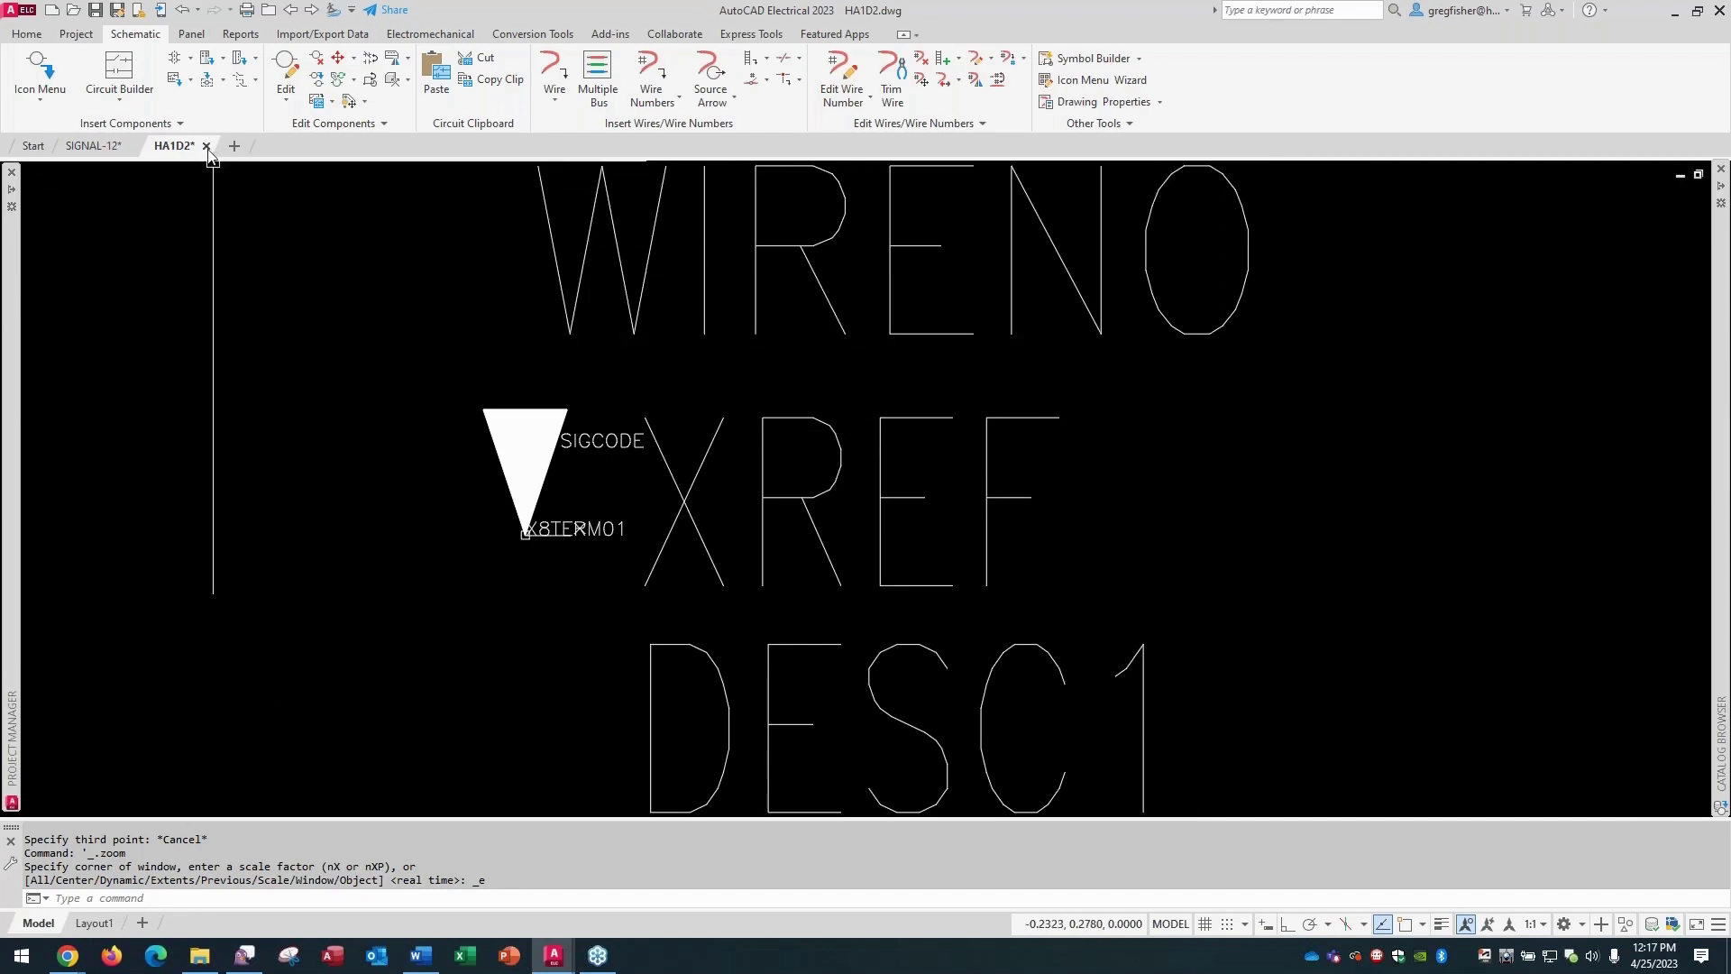
left_click(206, 146)
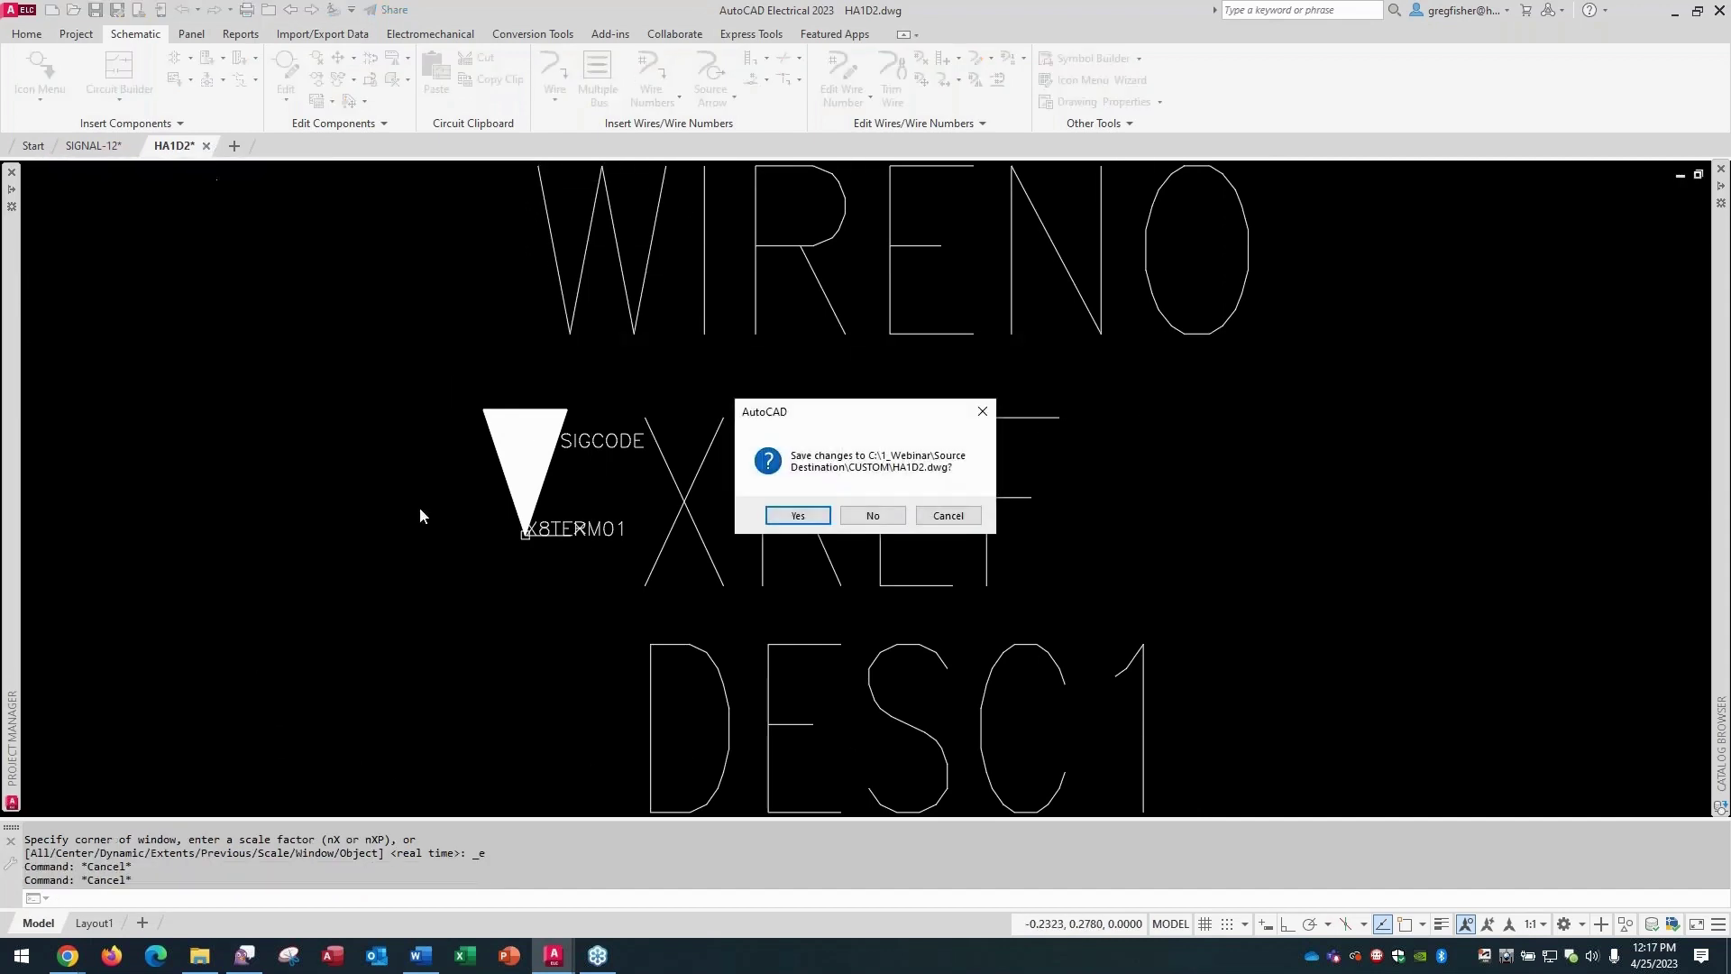
left_click(799, 515)
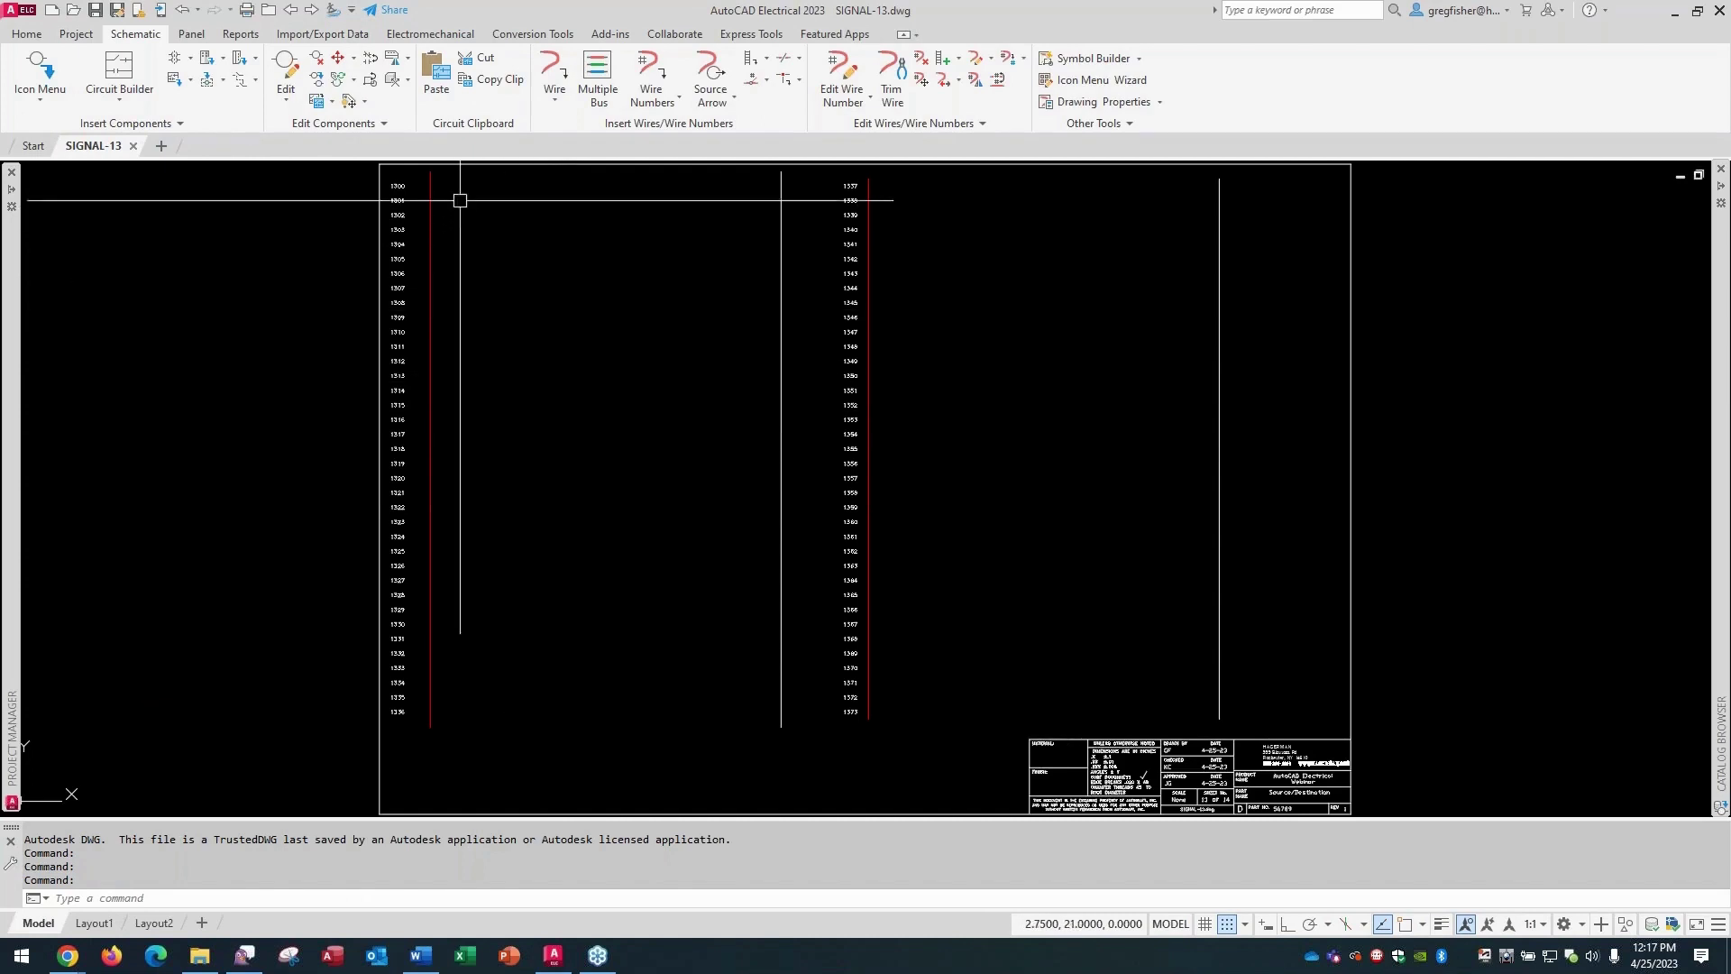
In SIGNAL-13, stretch the top ends of both rails of the first ladder down to line 1300, selecting them with a crossing window.
scroll(454, 193, "up", 2)
middle_click_drag(455, 213, 456, 314)
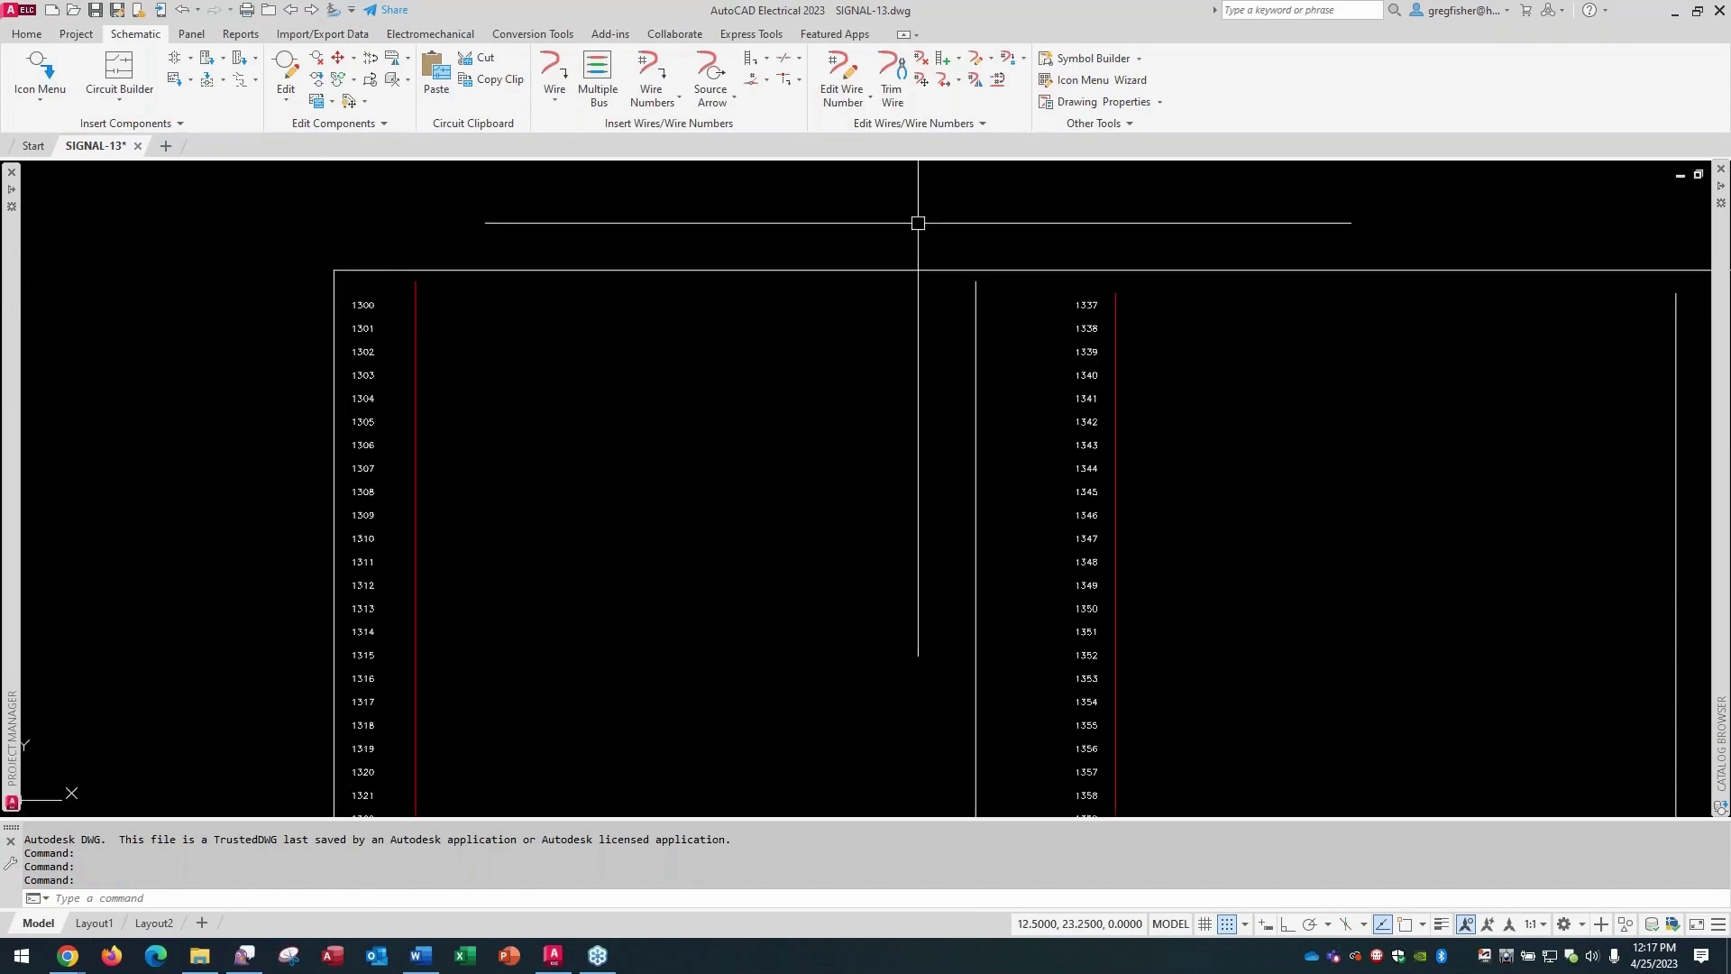
type("STRETCH")
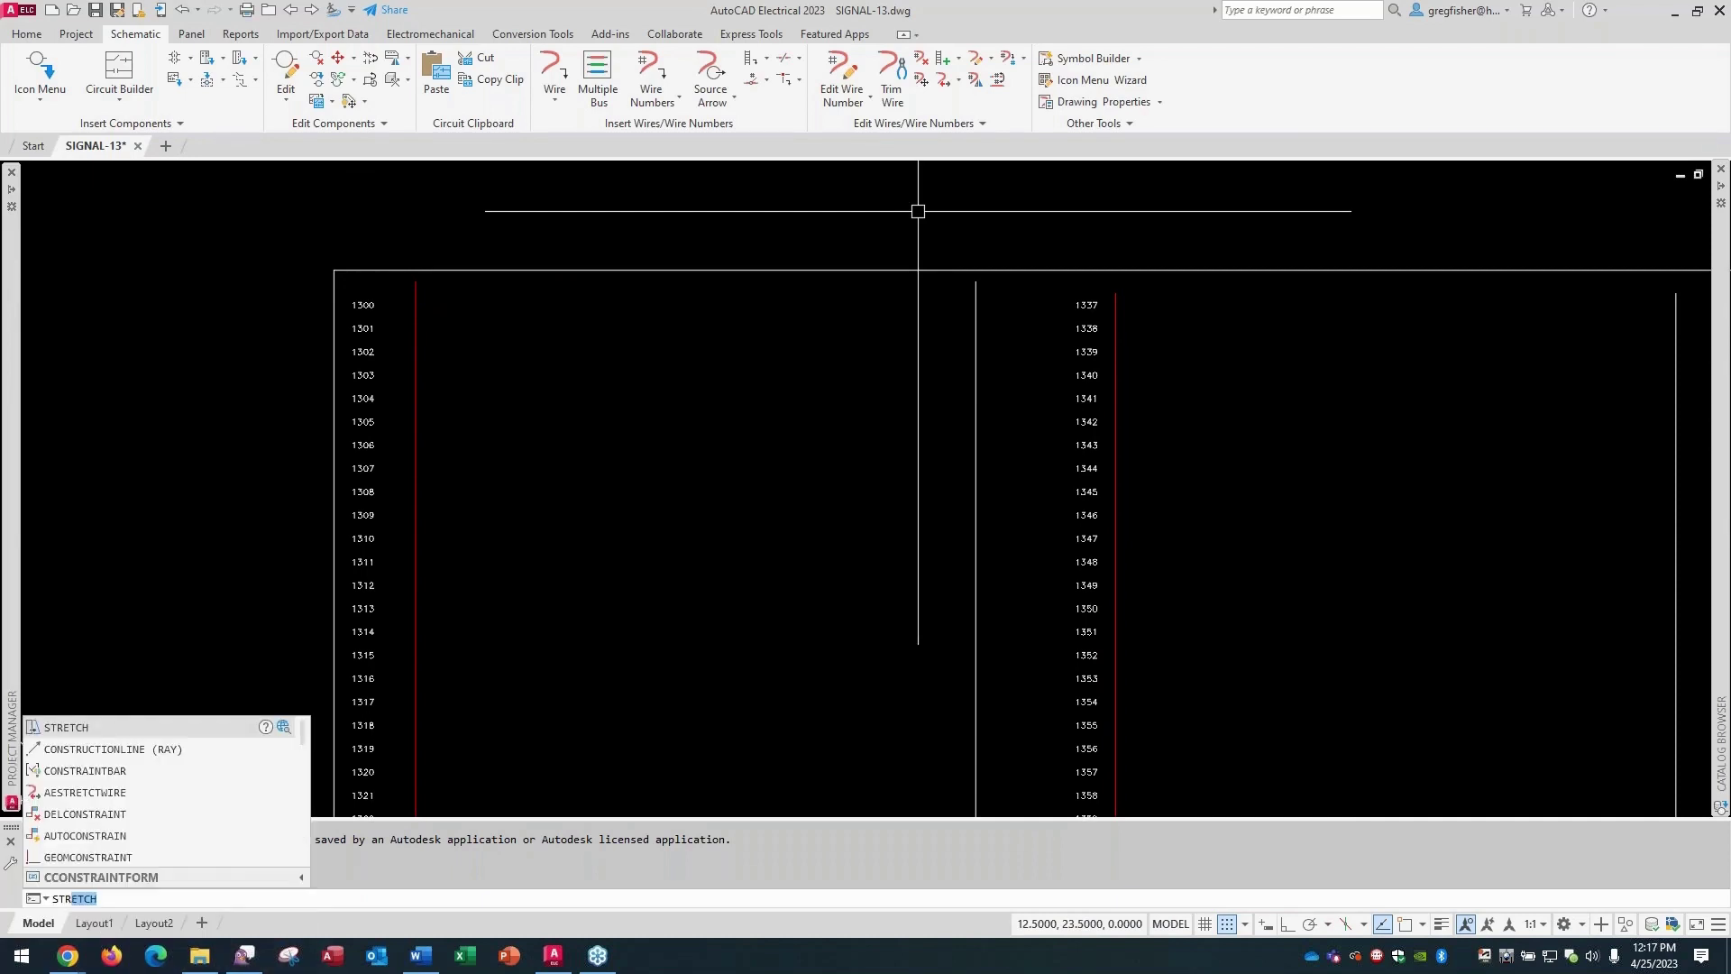
key("Return")
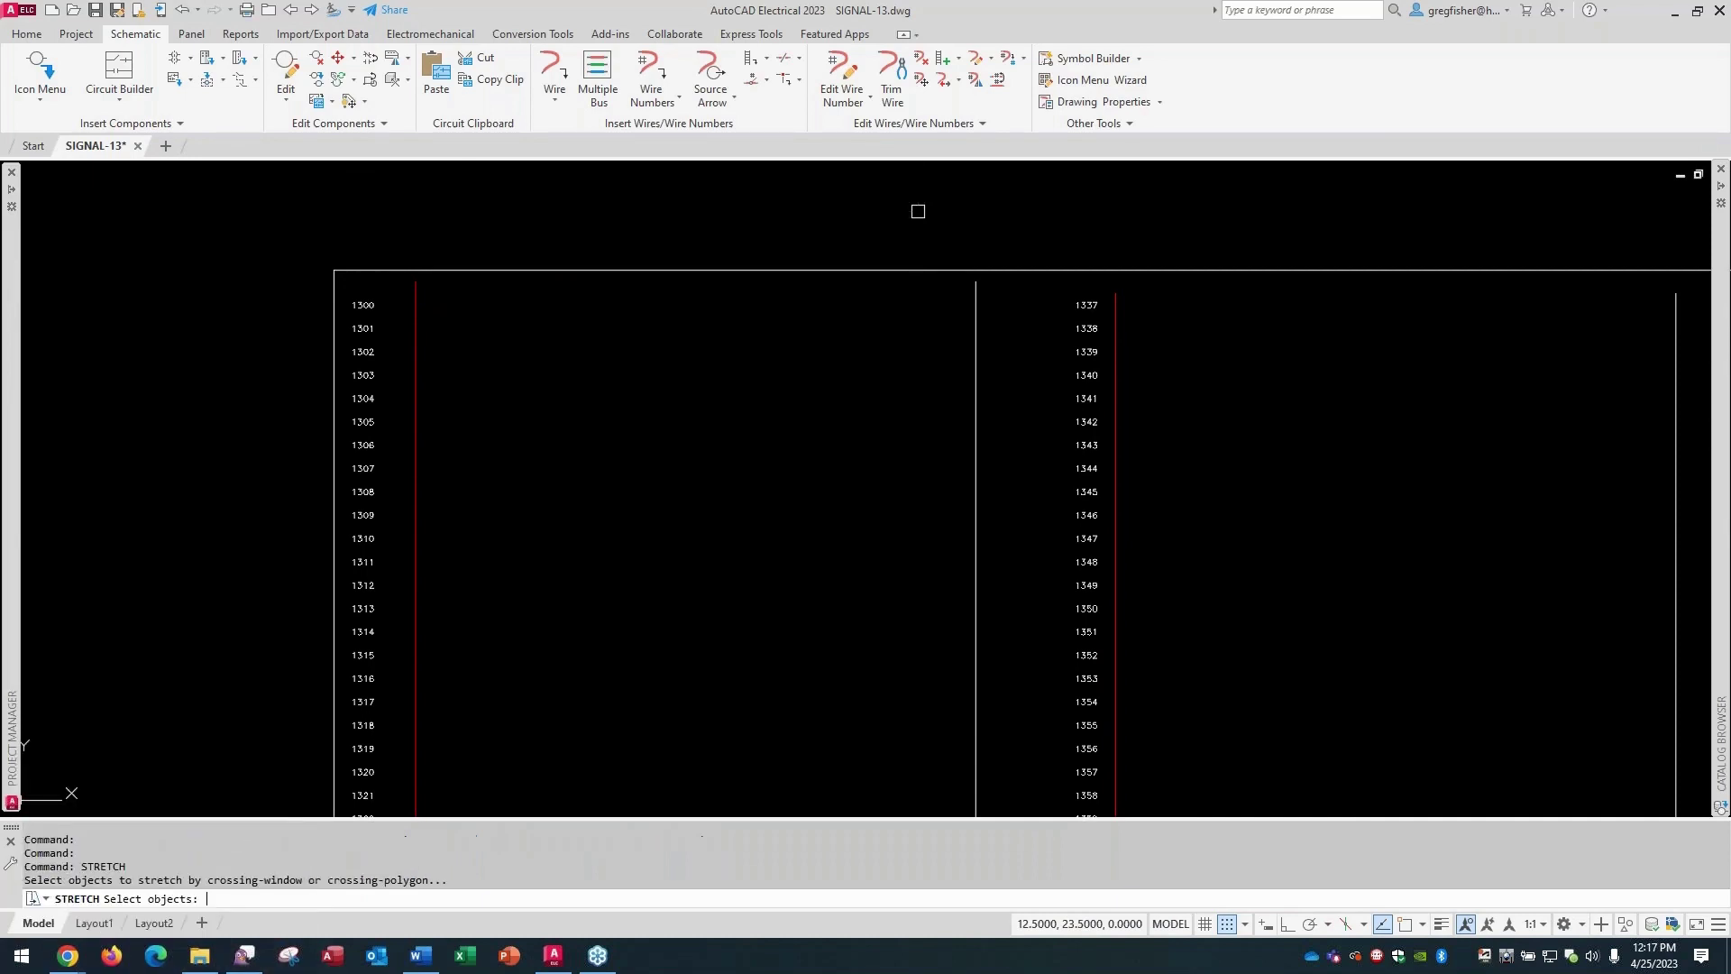
key("F9")
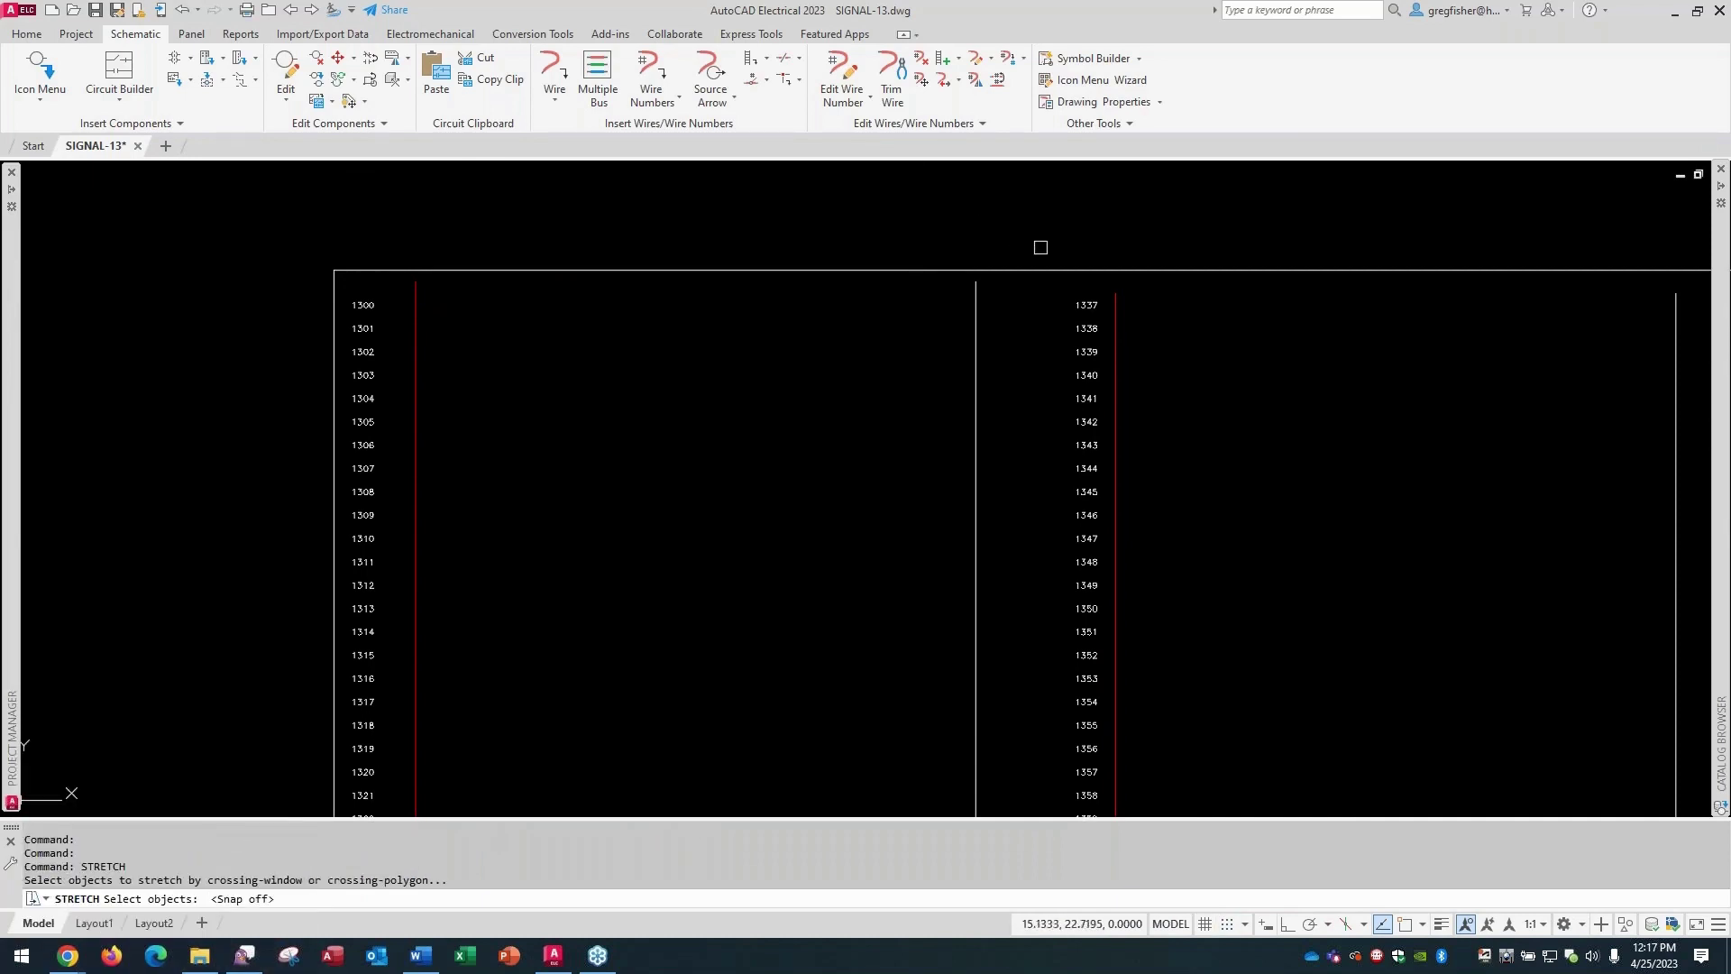
type("C")
key("Return")
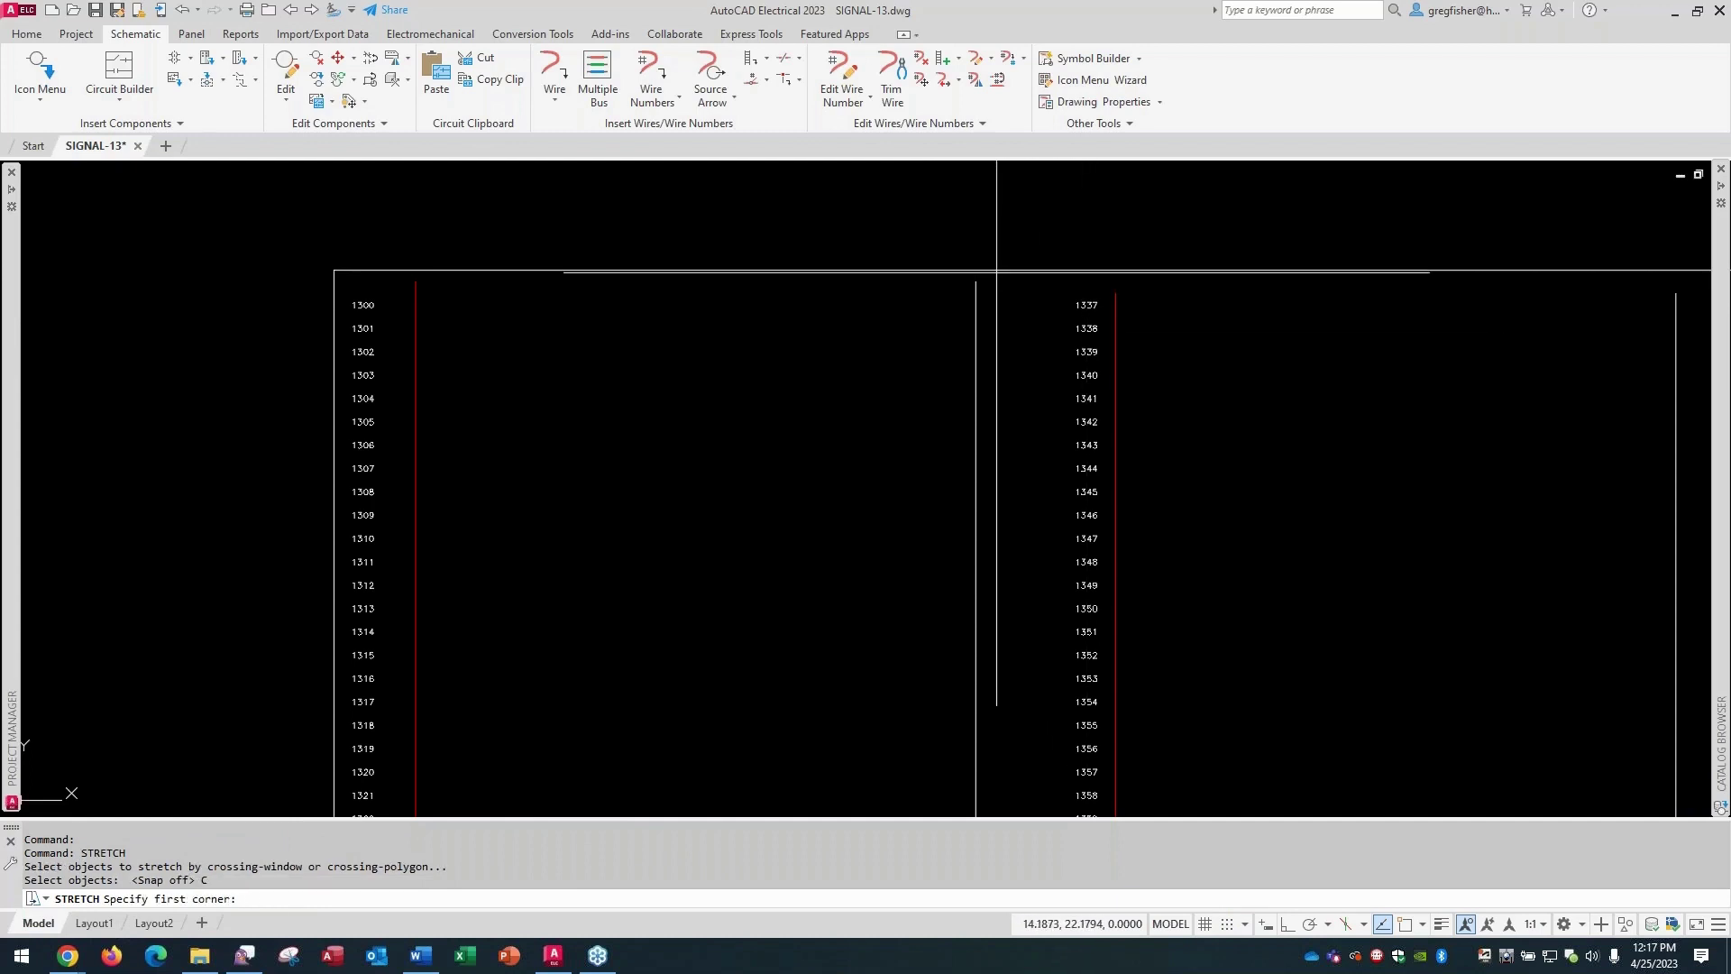
left_click(996, 270)
left_click(403, 298)
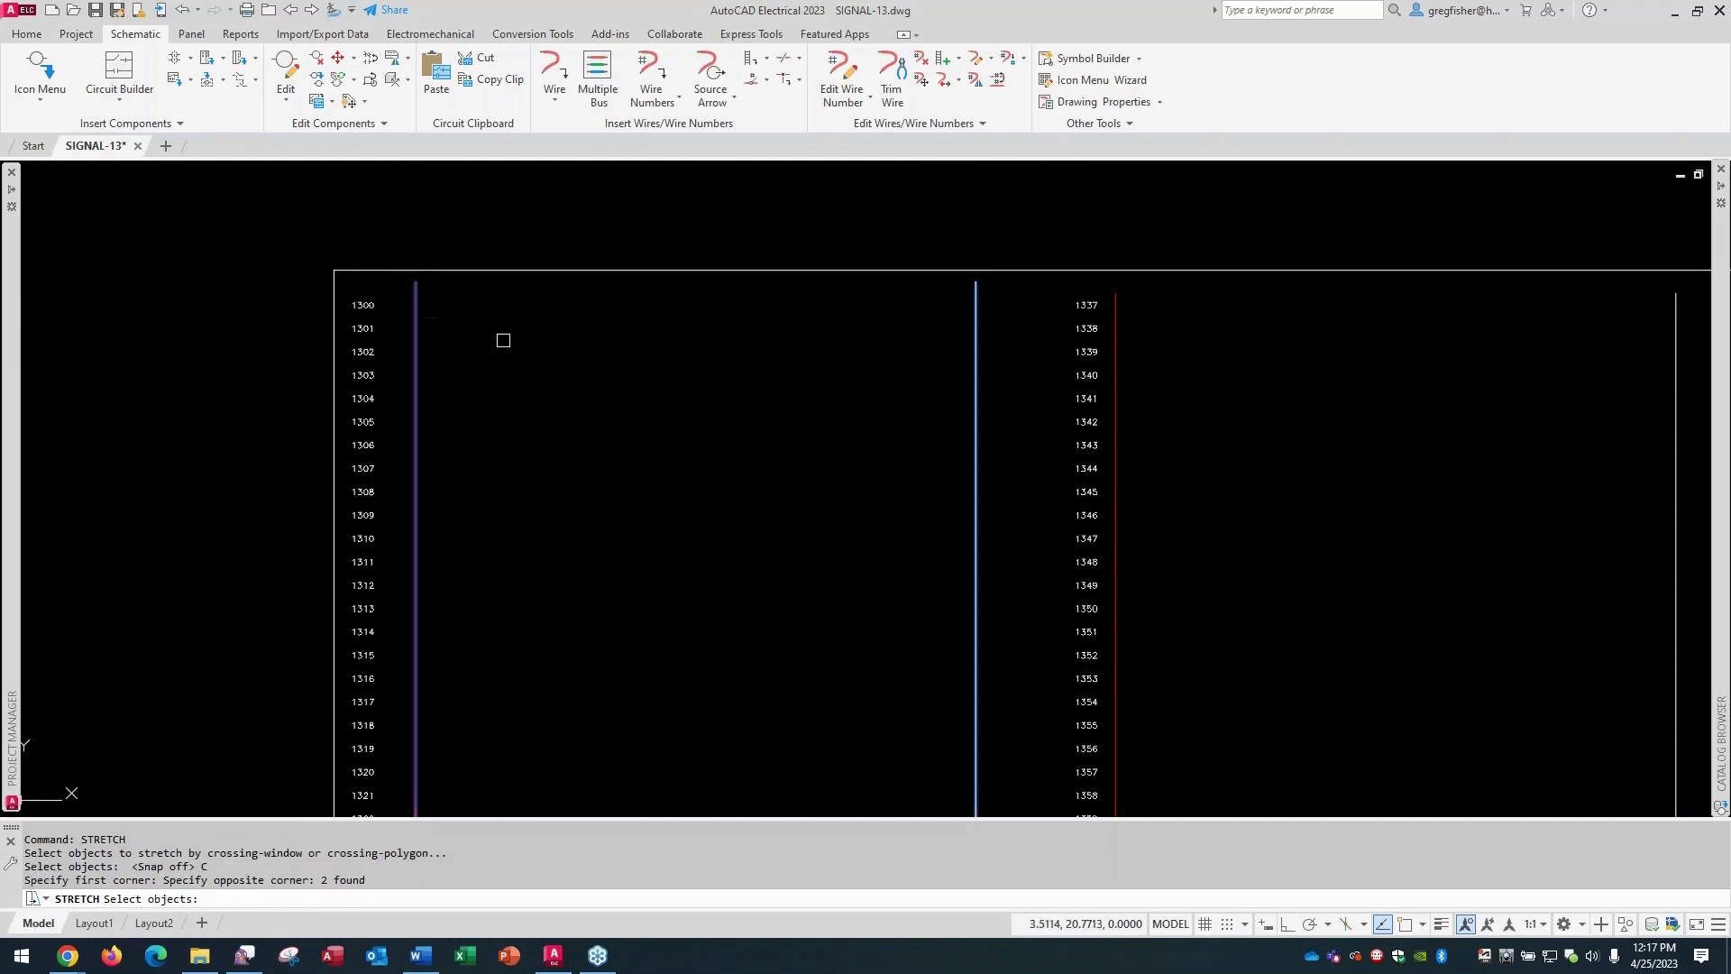
key("F9")
key("Return")
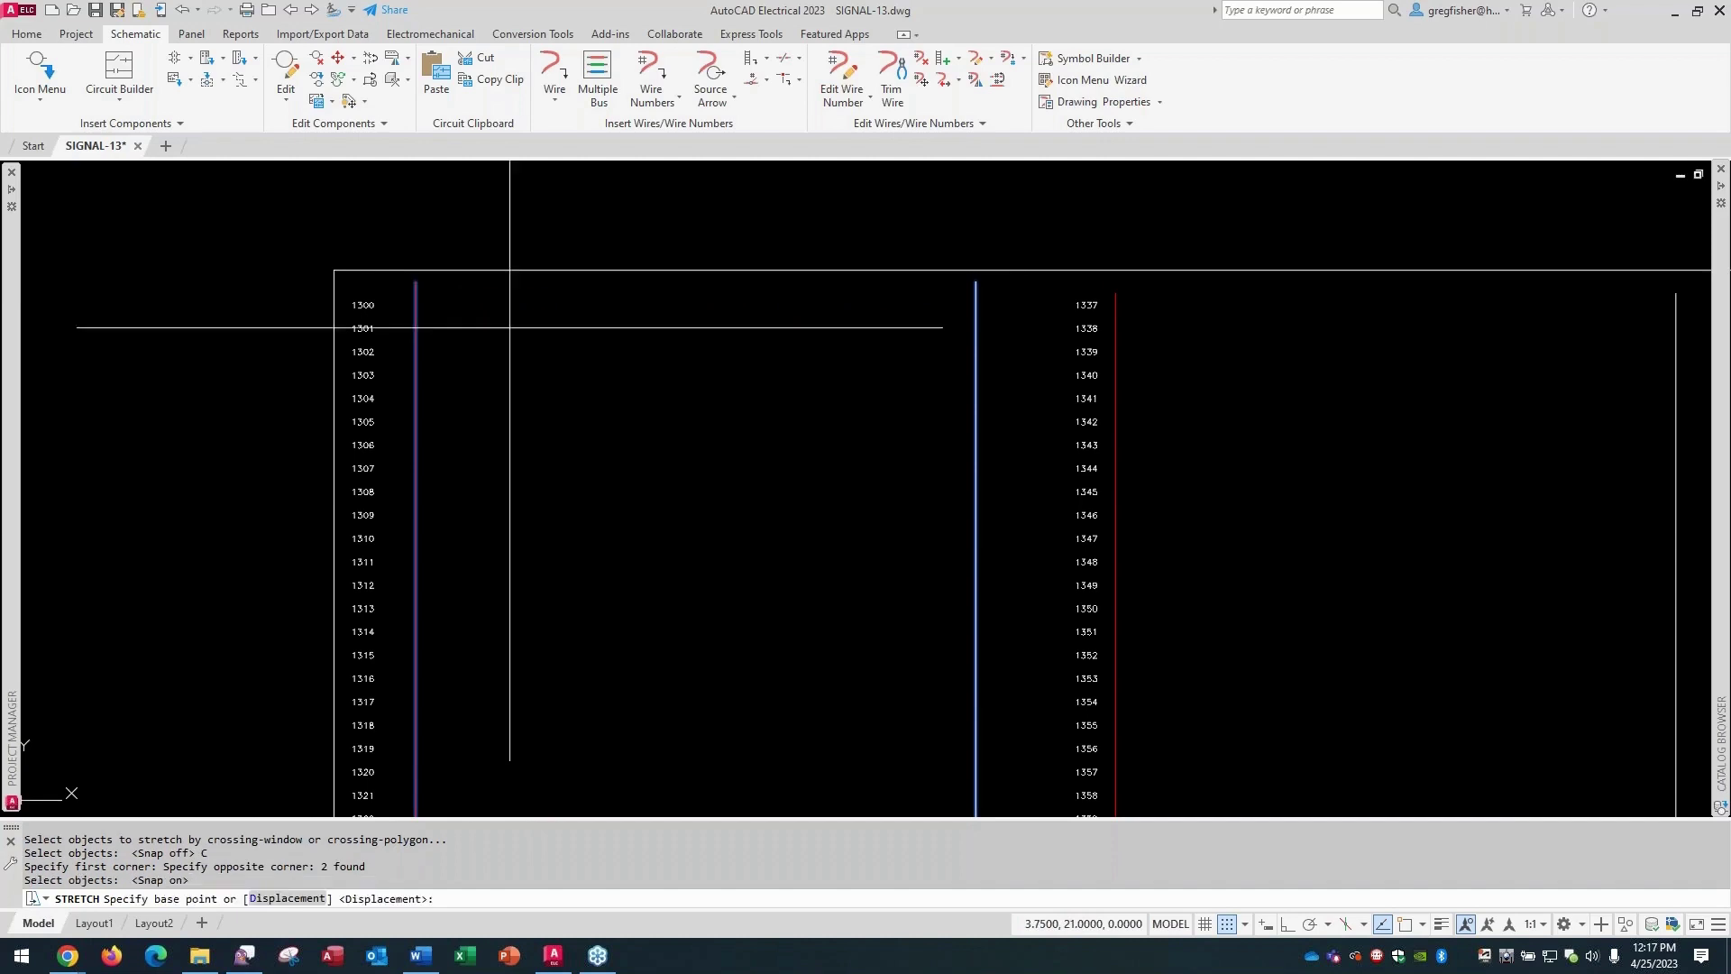
left_click(521, 293)
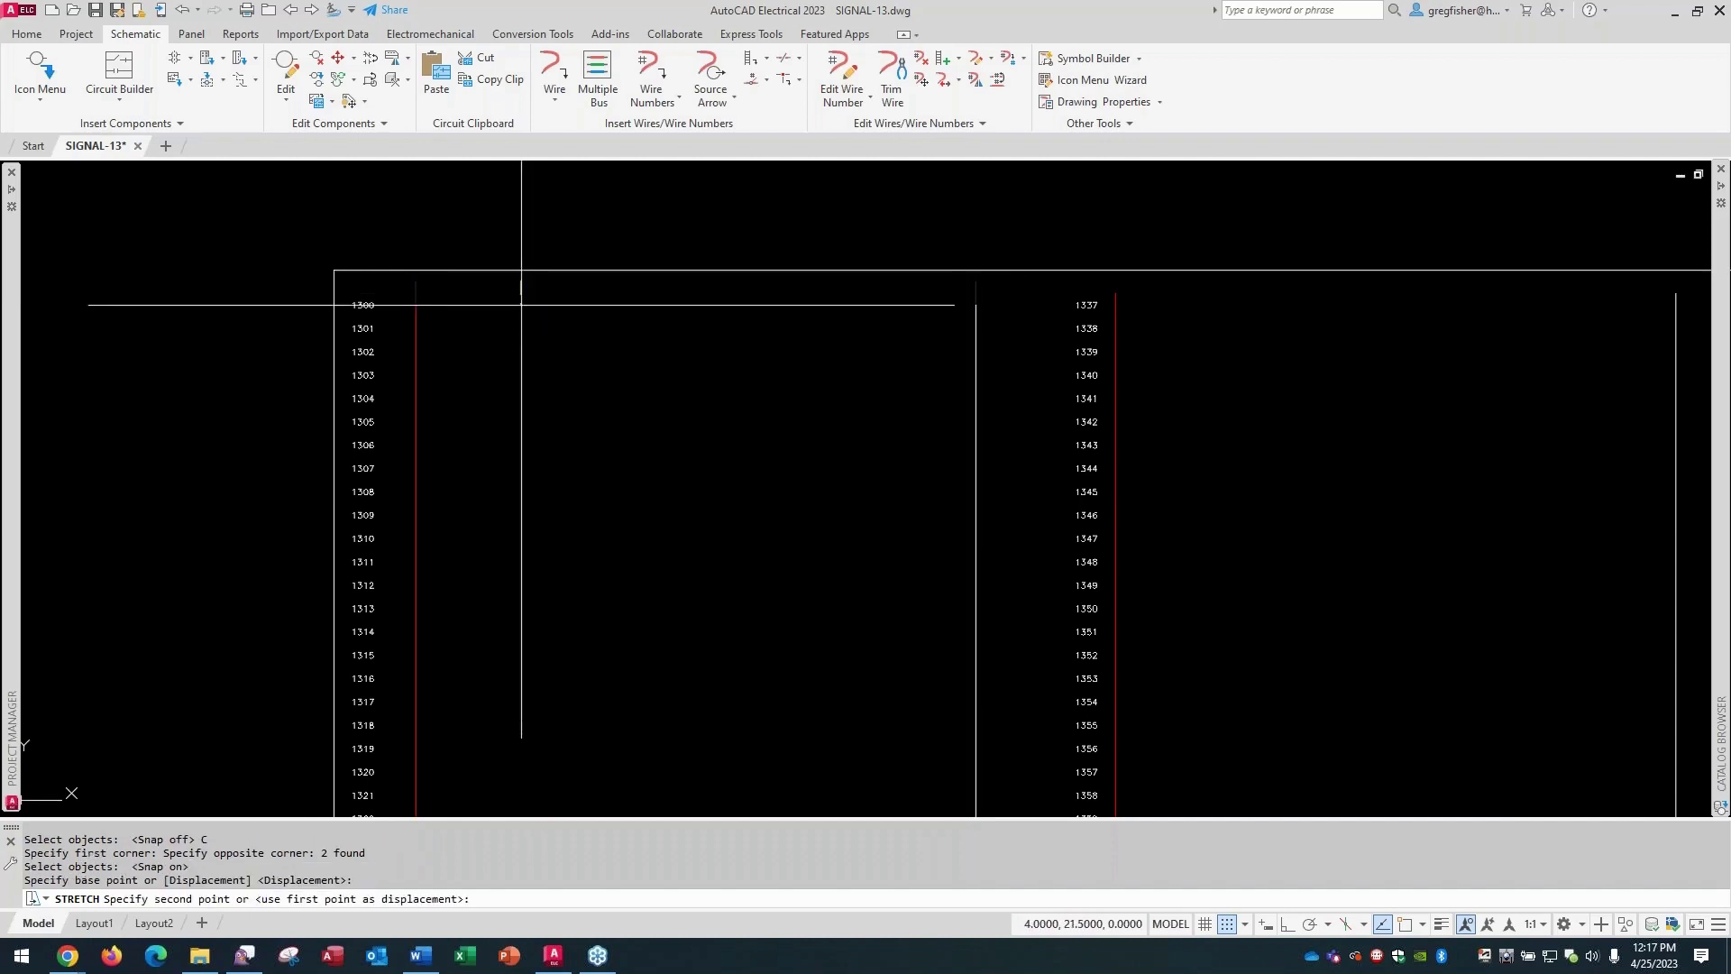
left_click(521, 304)
Insert a source arrow at the lower end of the first ladder's red rail with code TEST-11 and description HOT, accepting insertion of matching destination arrows.
scroll(613, 491, "down", 2)
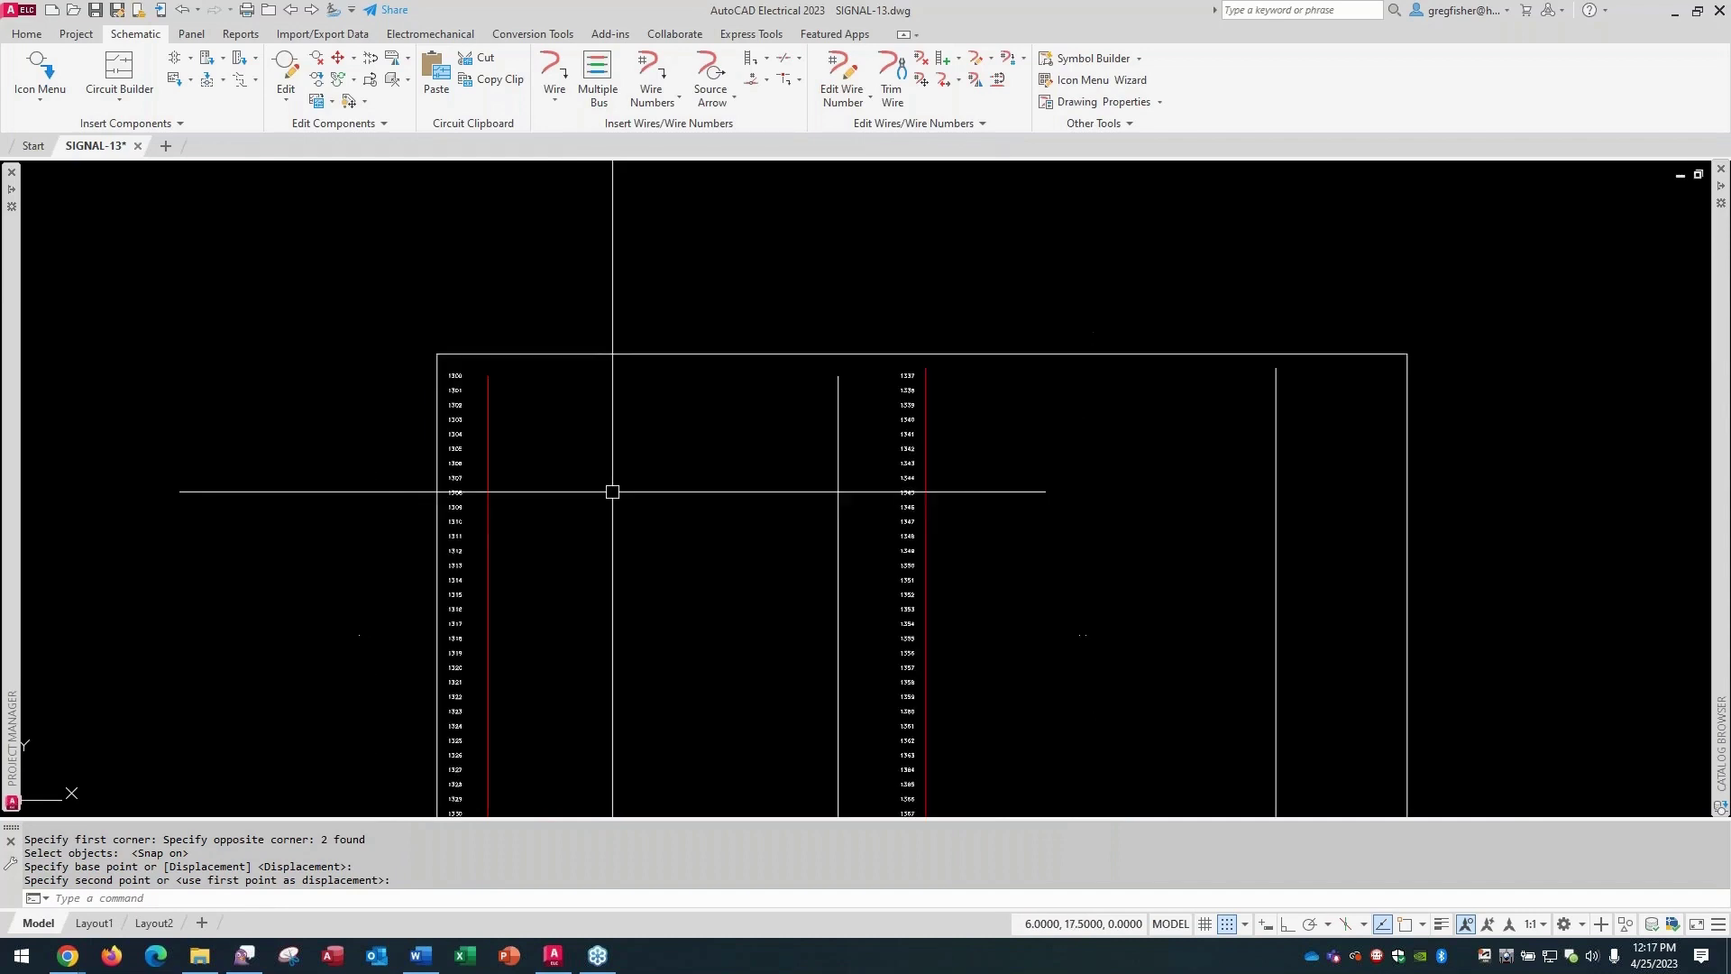
middle_click_drag(619, 607, 591, 381)
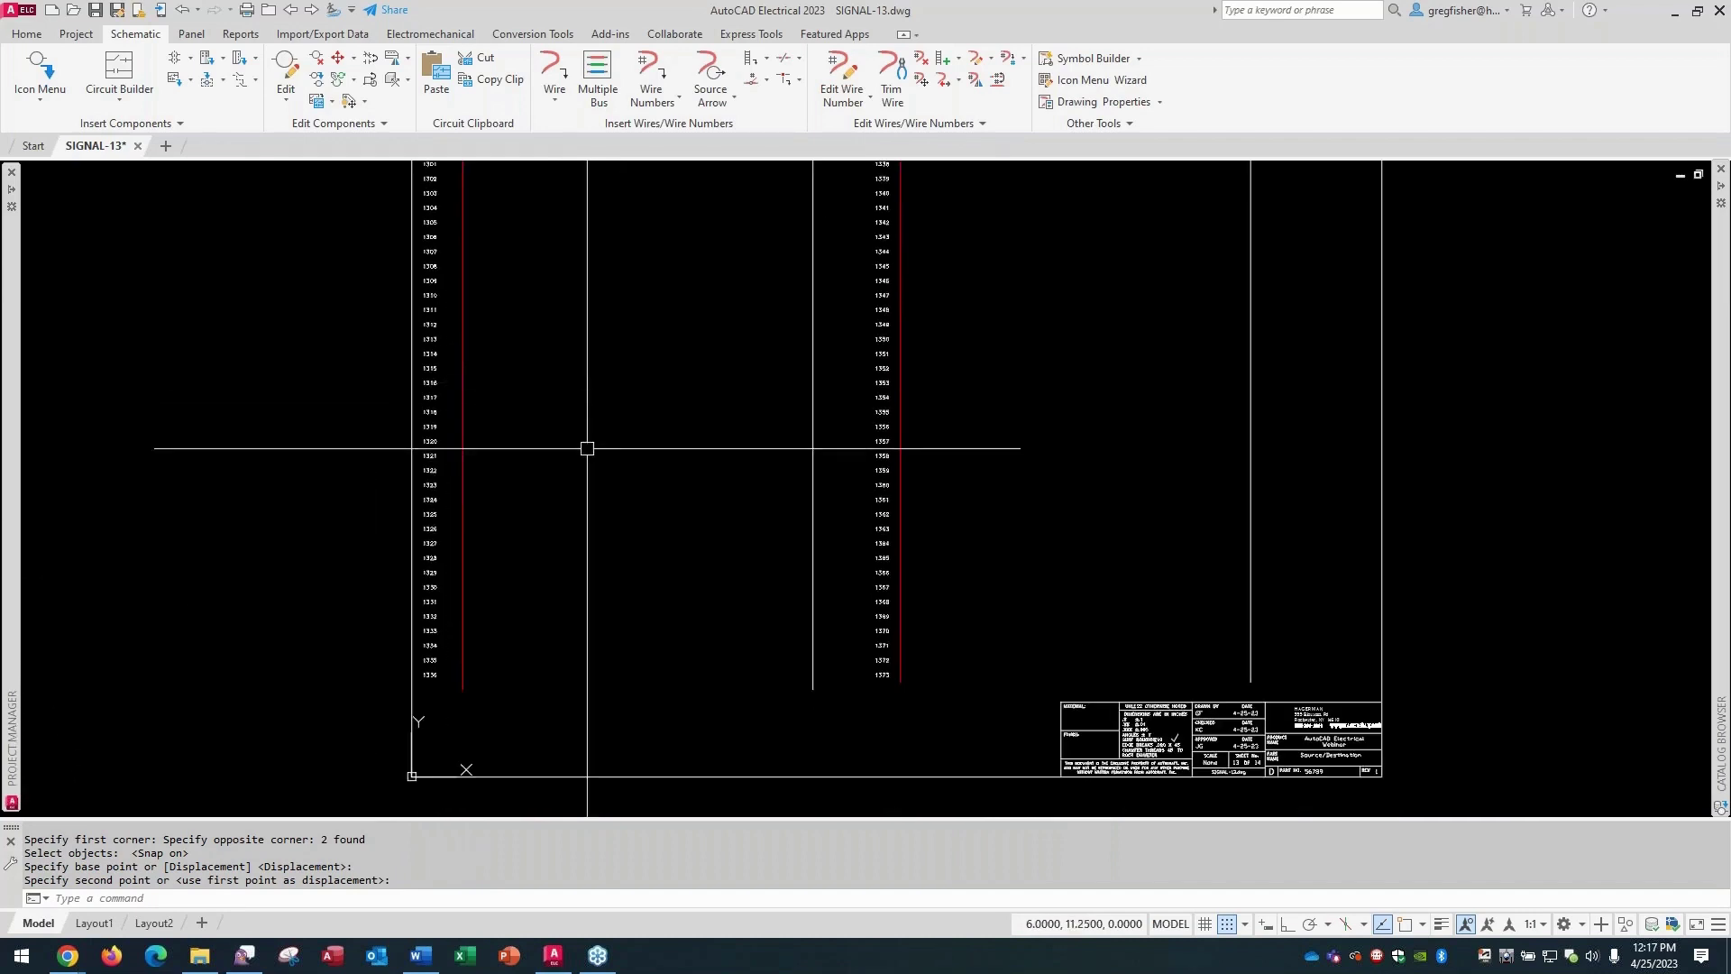
scroll(516, 723, "up", 2)
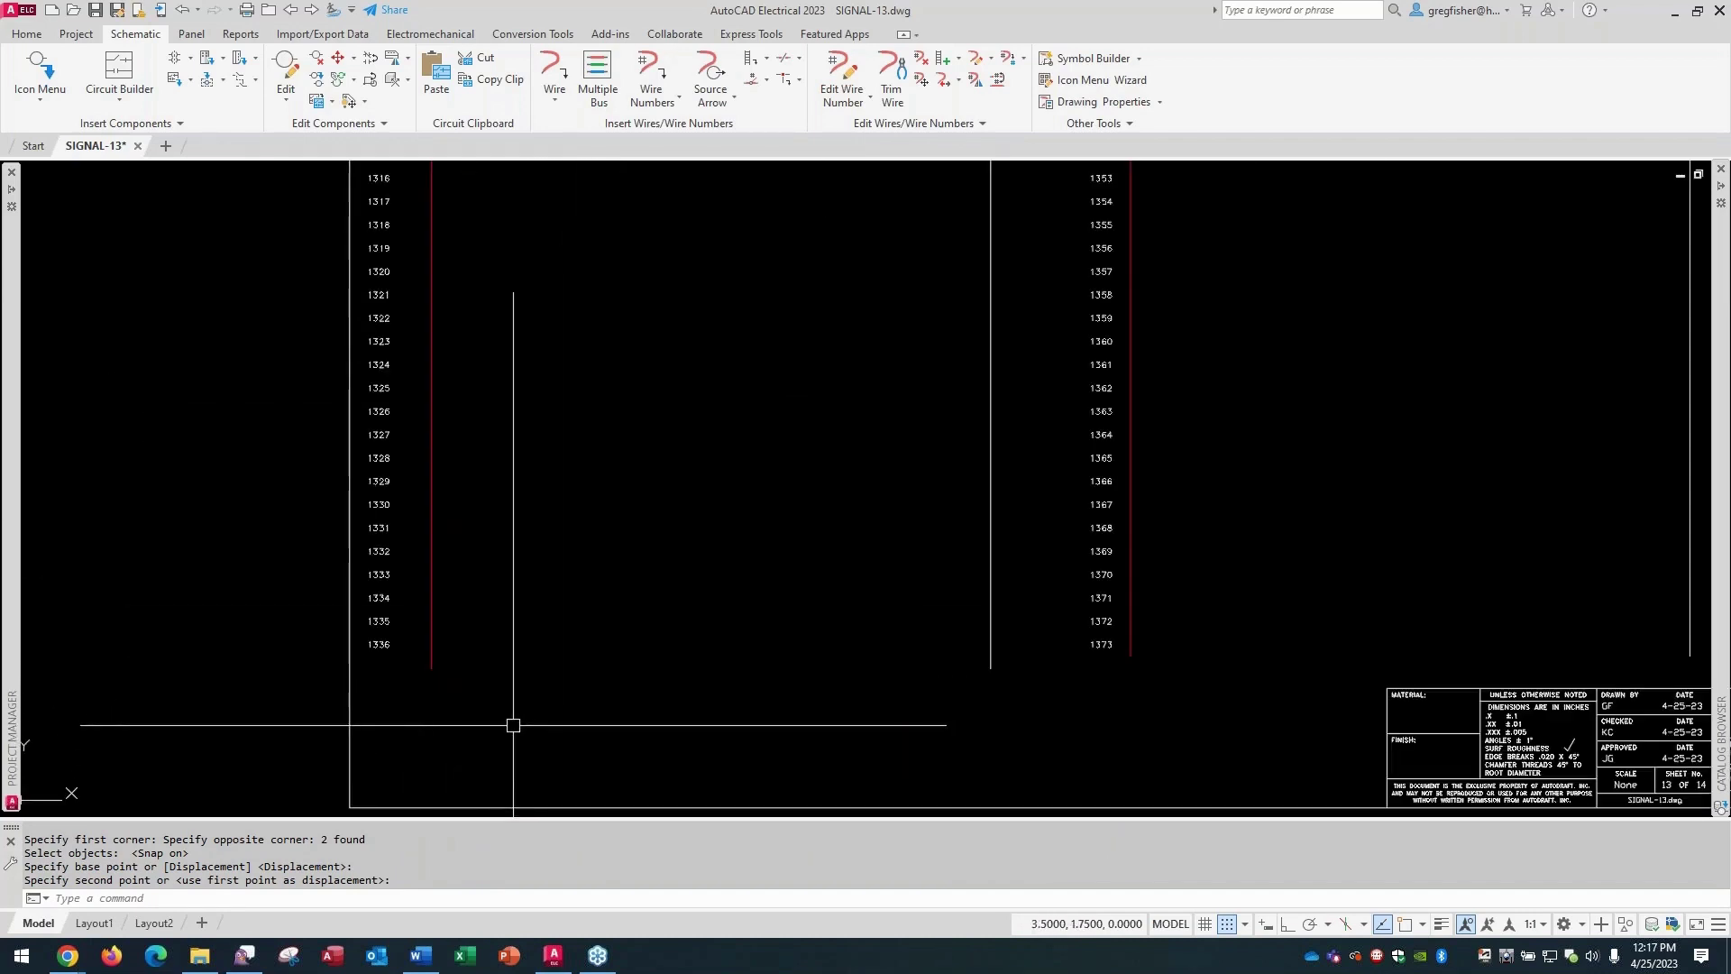
scroll(513, 725, "up", 2)
middle_click_drag(529, 649, 566, 523)
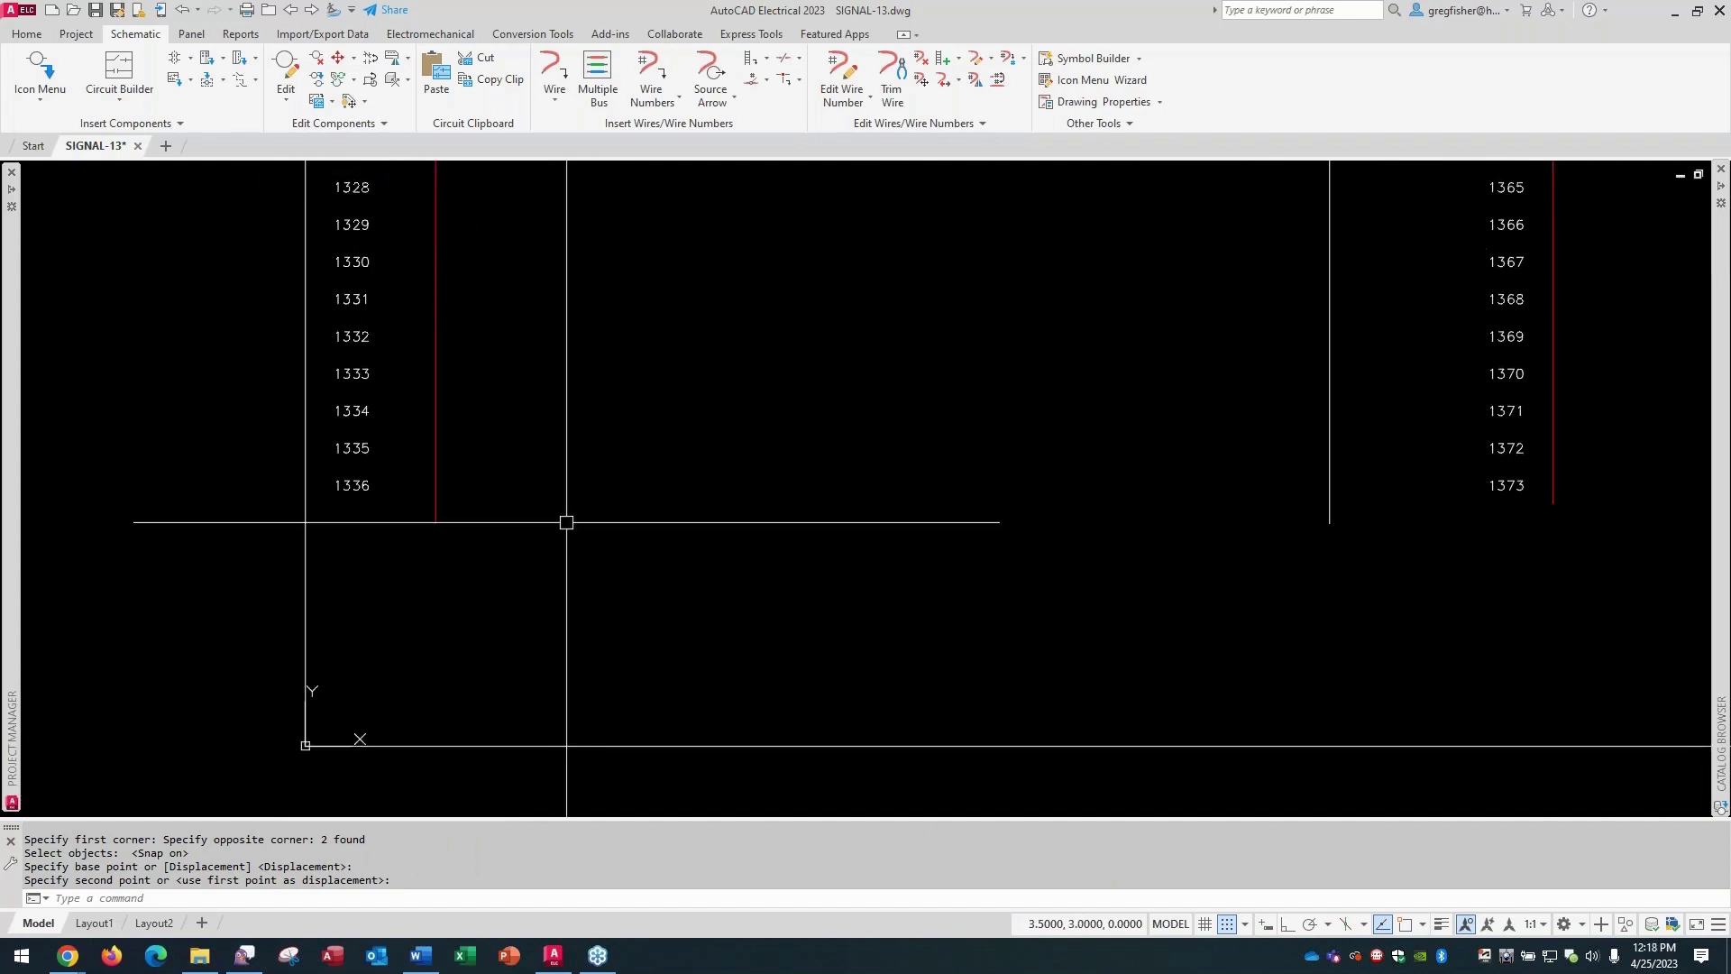
left_click(712, 103)
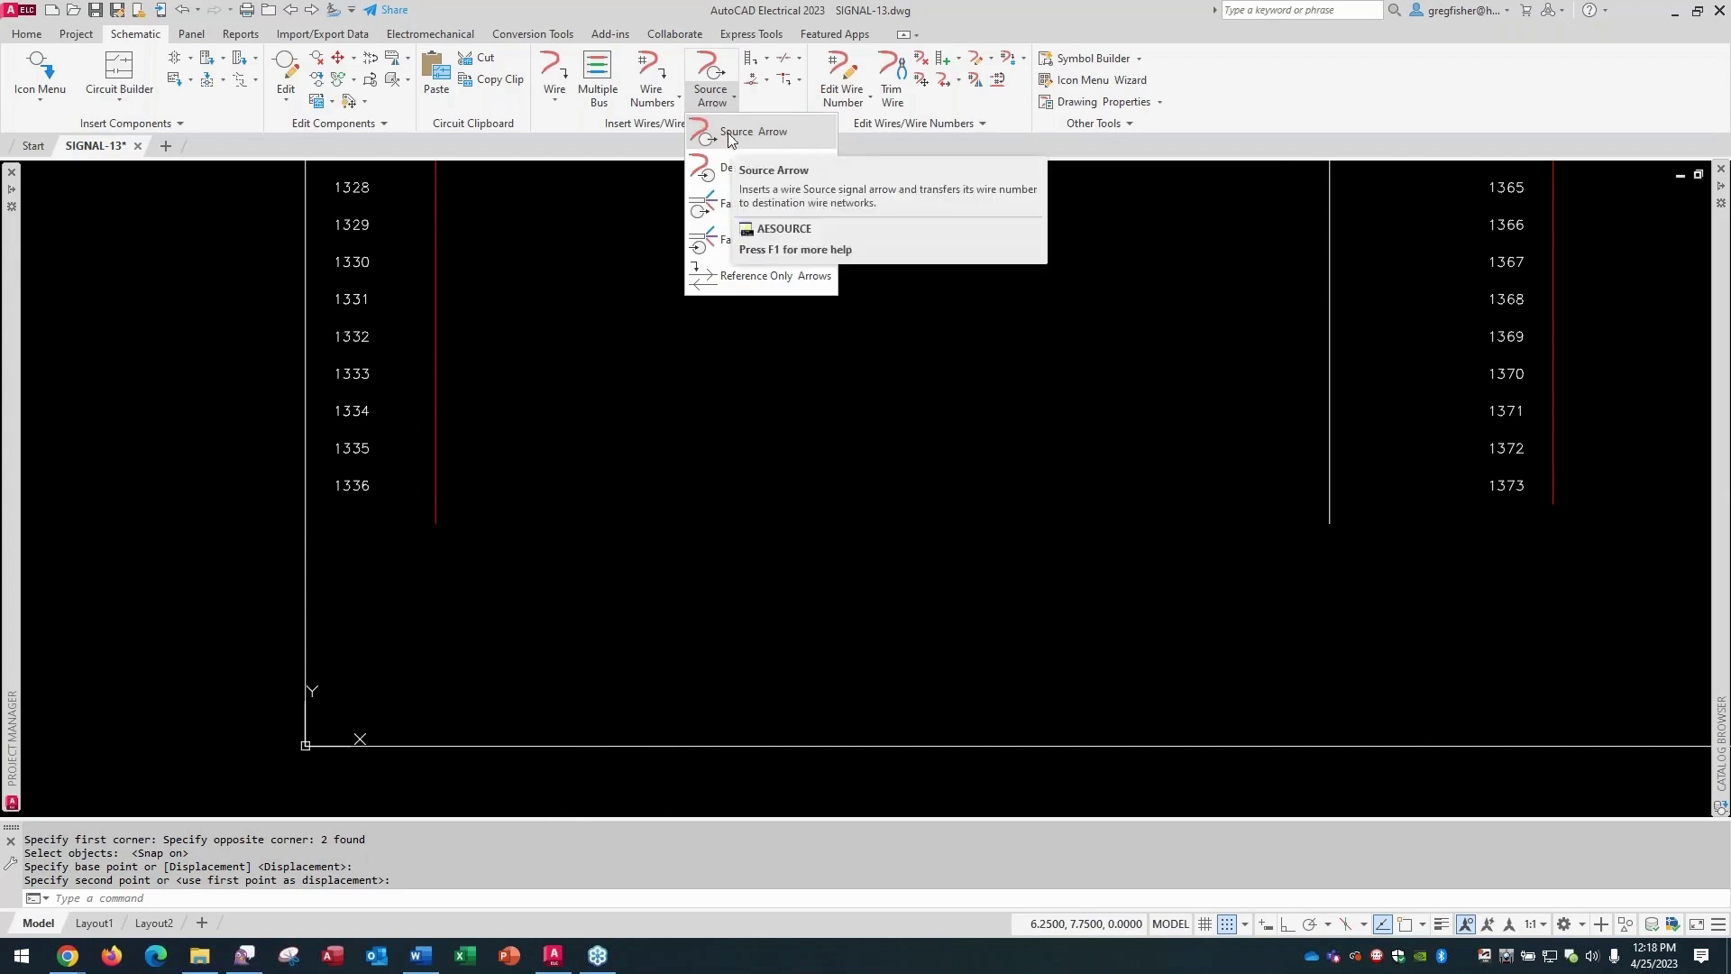
left_click(734, 133)
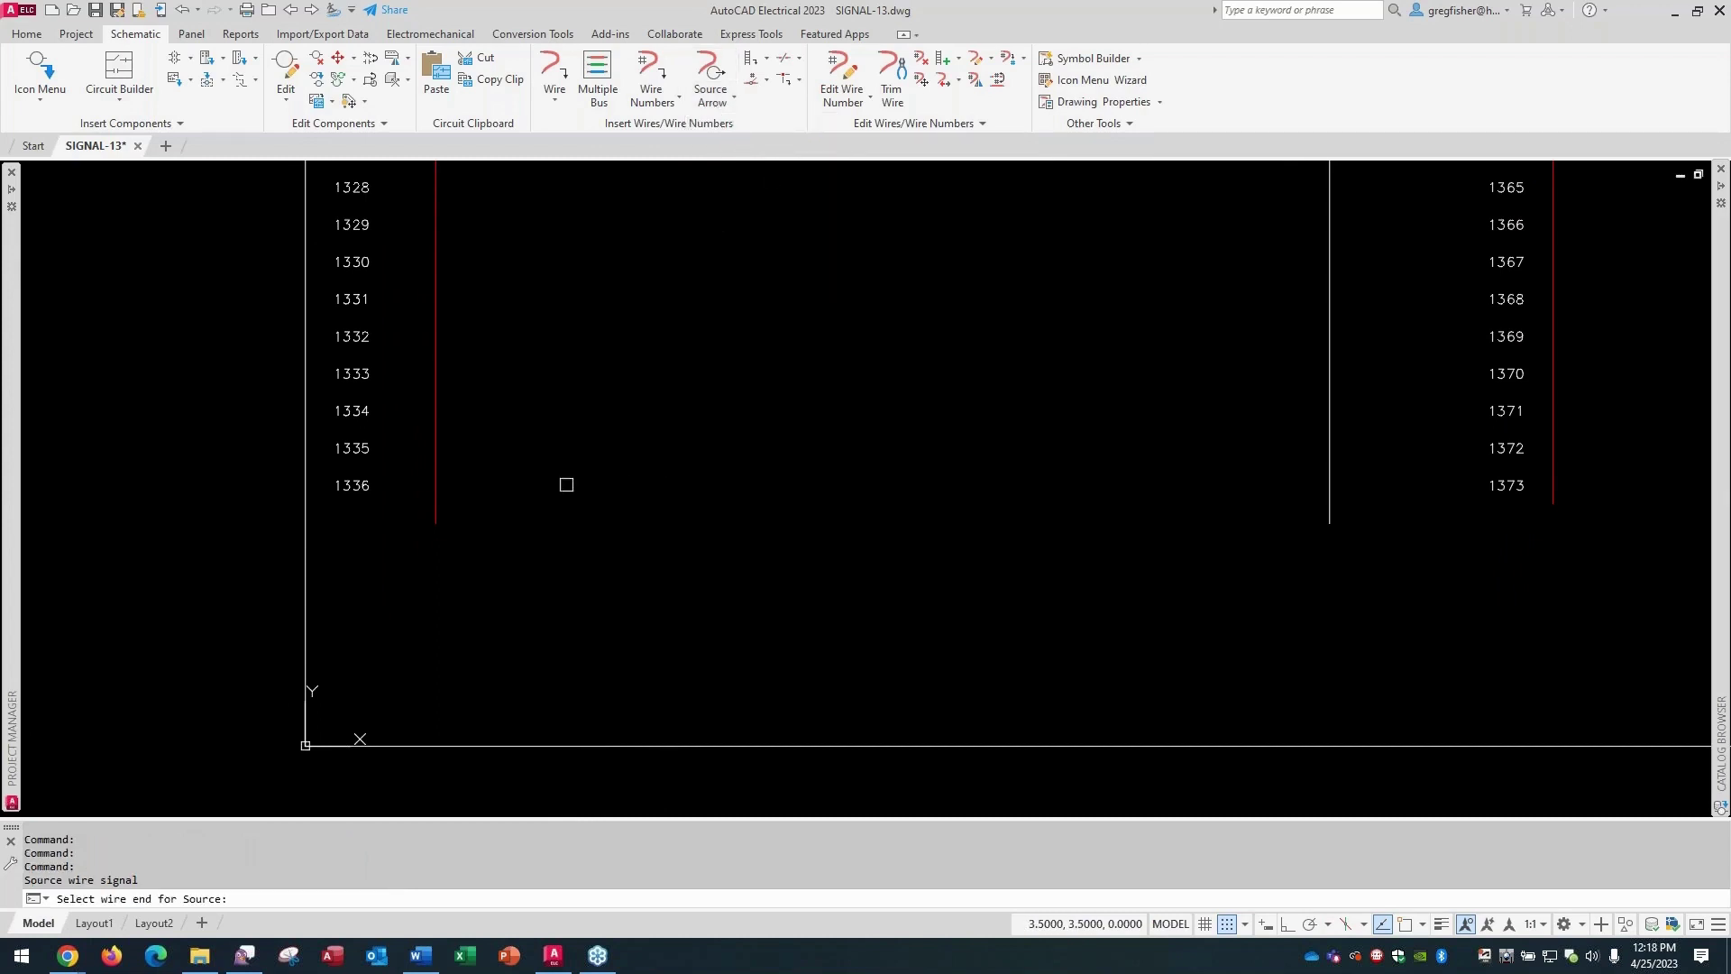
left_click(437, 503)
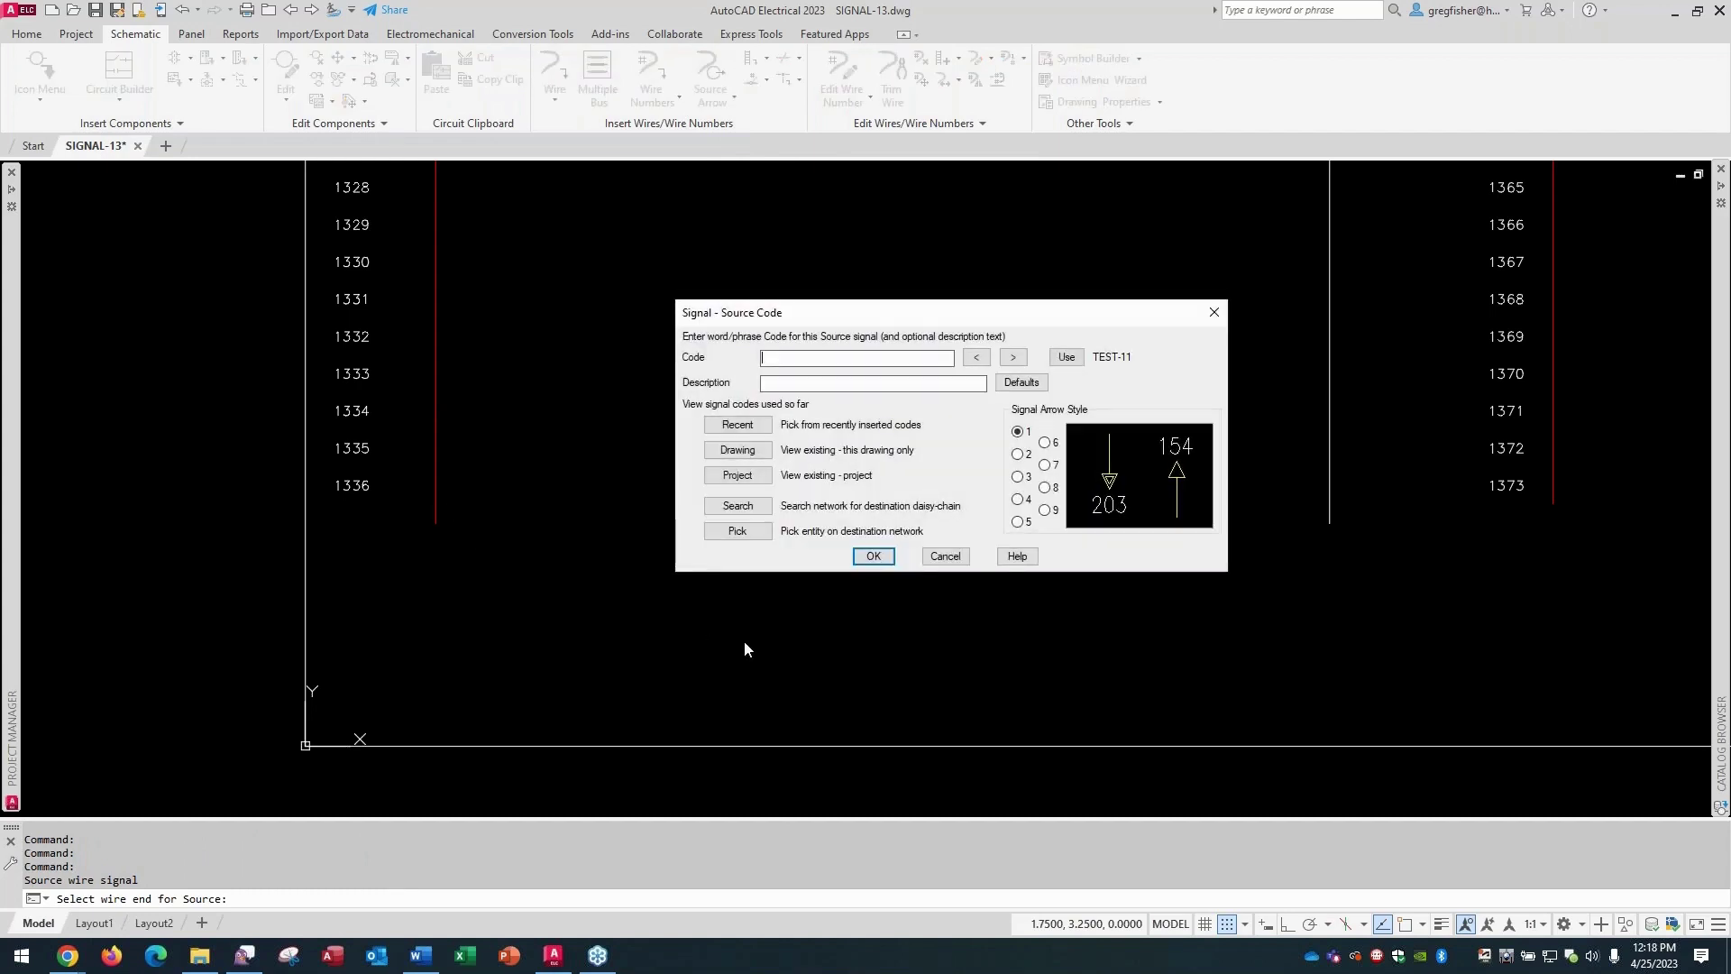
left_click(1066, 357)
left_click(824, 387)
type("HOT")
left_click(874, 556)
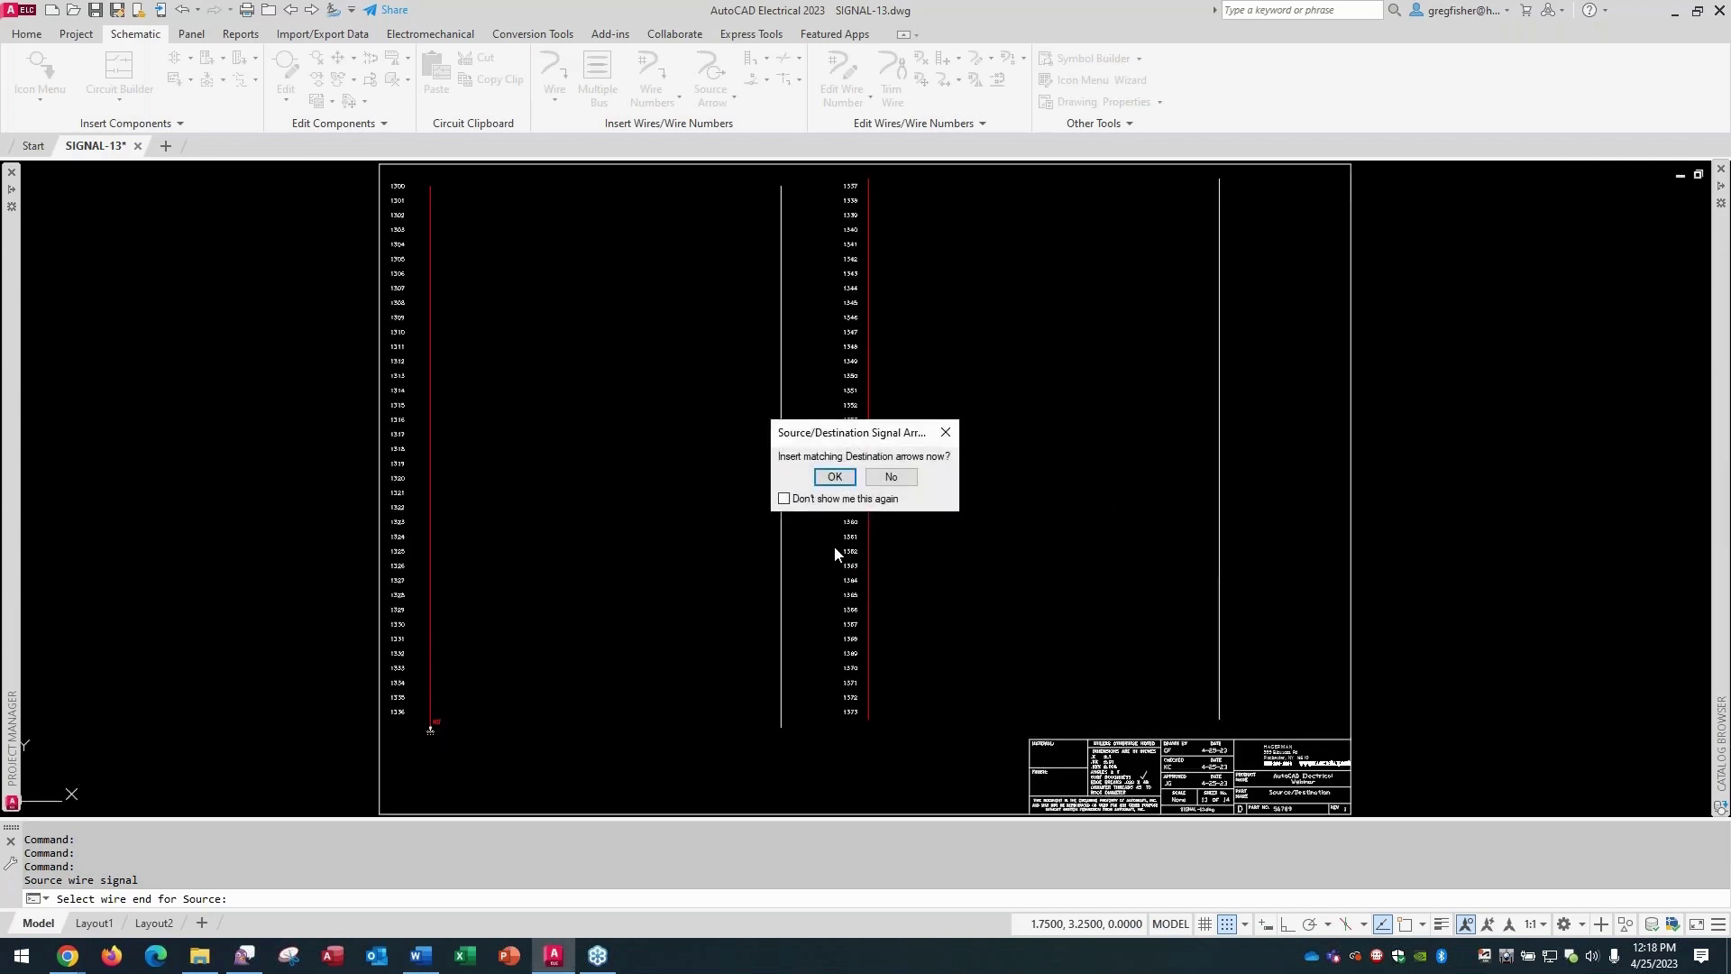
left_click(835, 476)
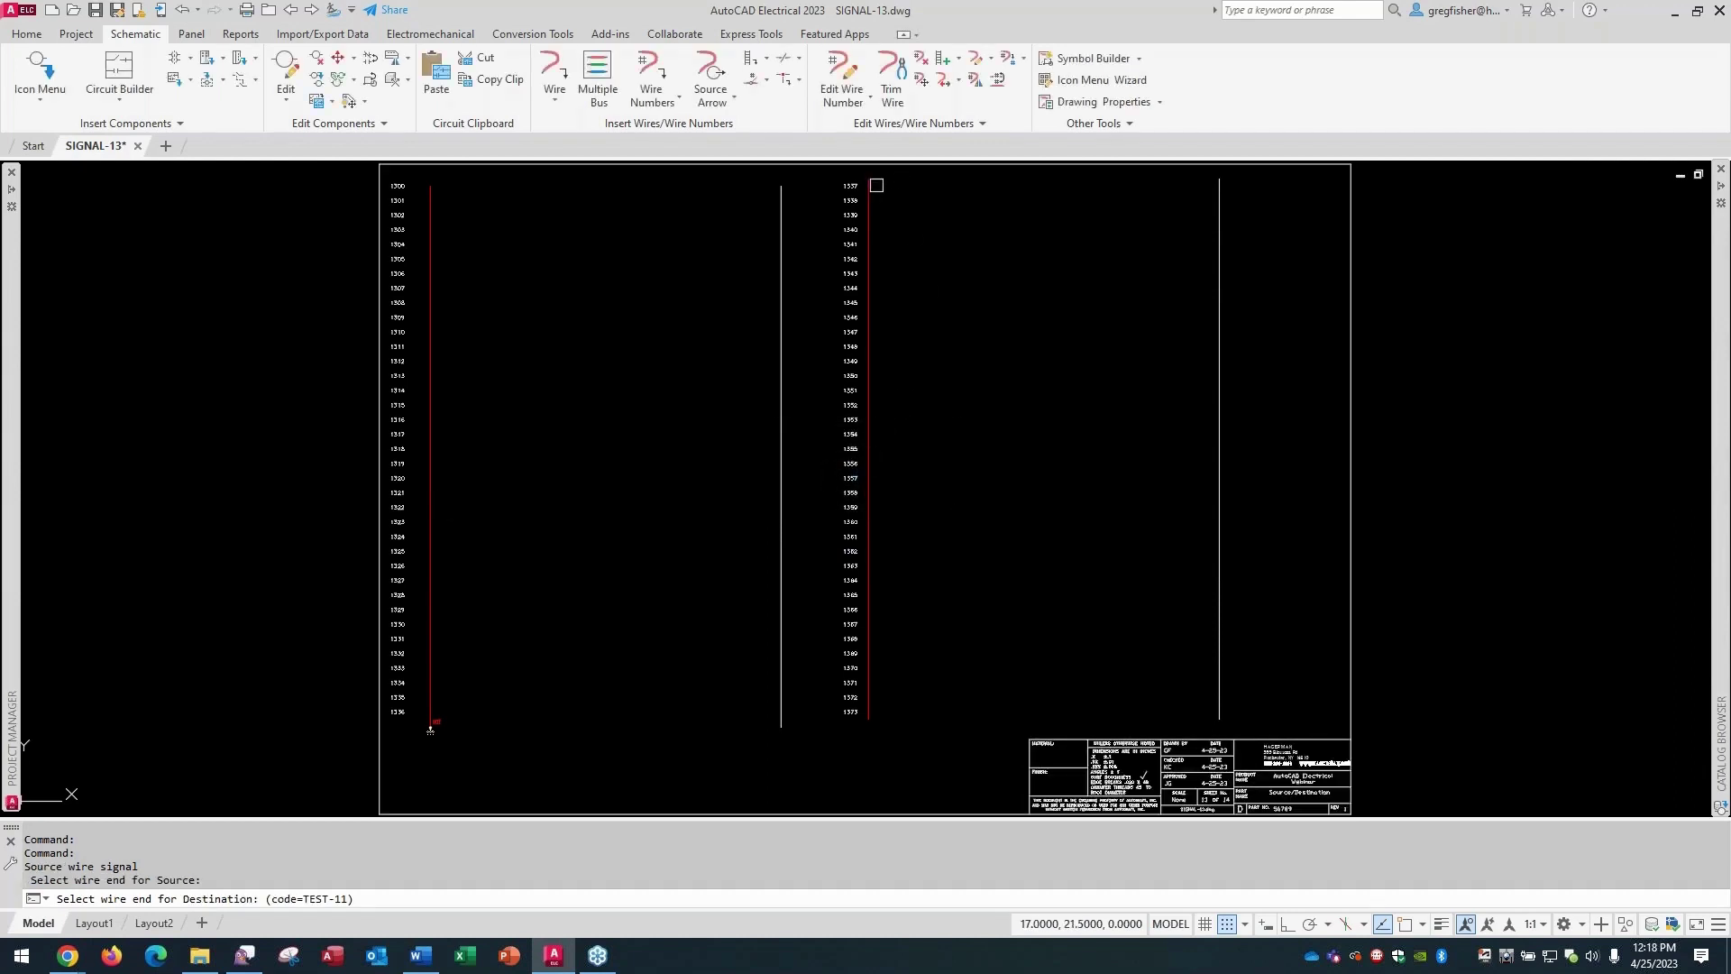
Place the destination arrow at the upper end of the second ladder's red rail and assign a line-reference wire number to the first ladder's red rail.
left_click(867, 186)
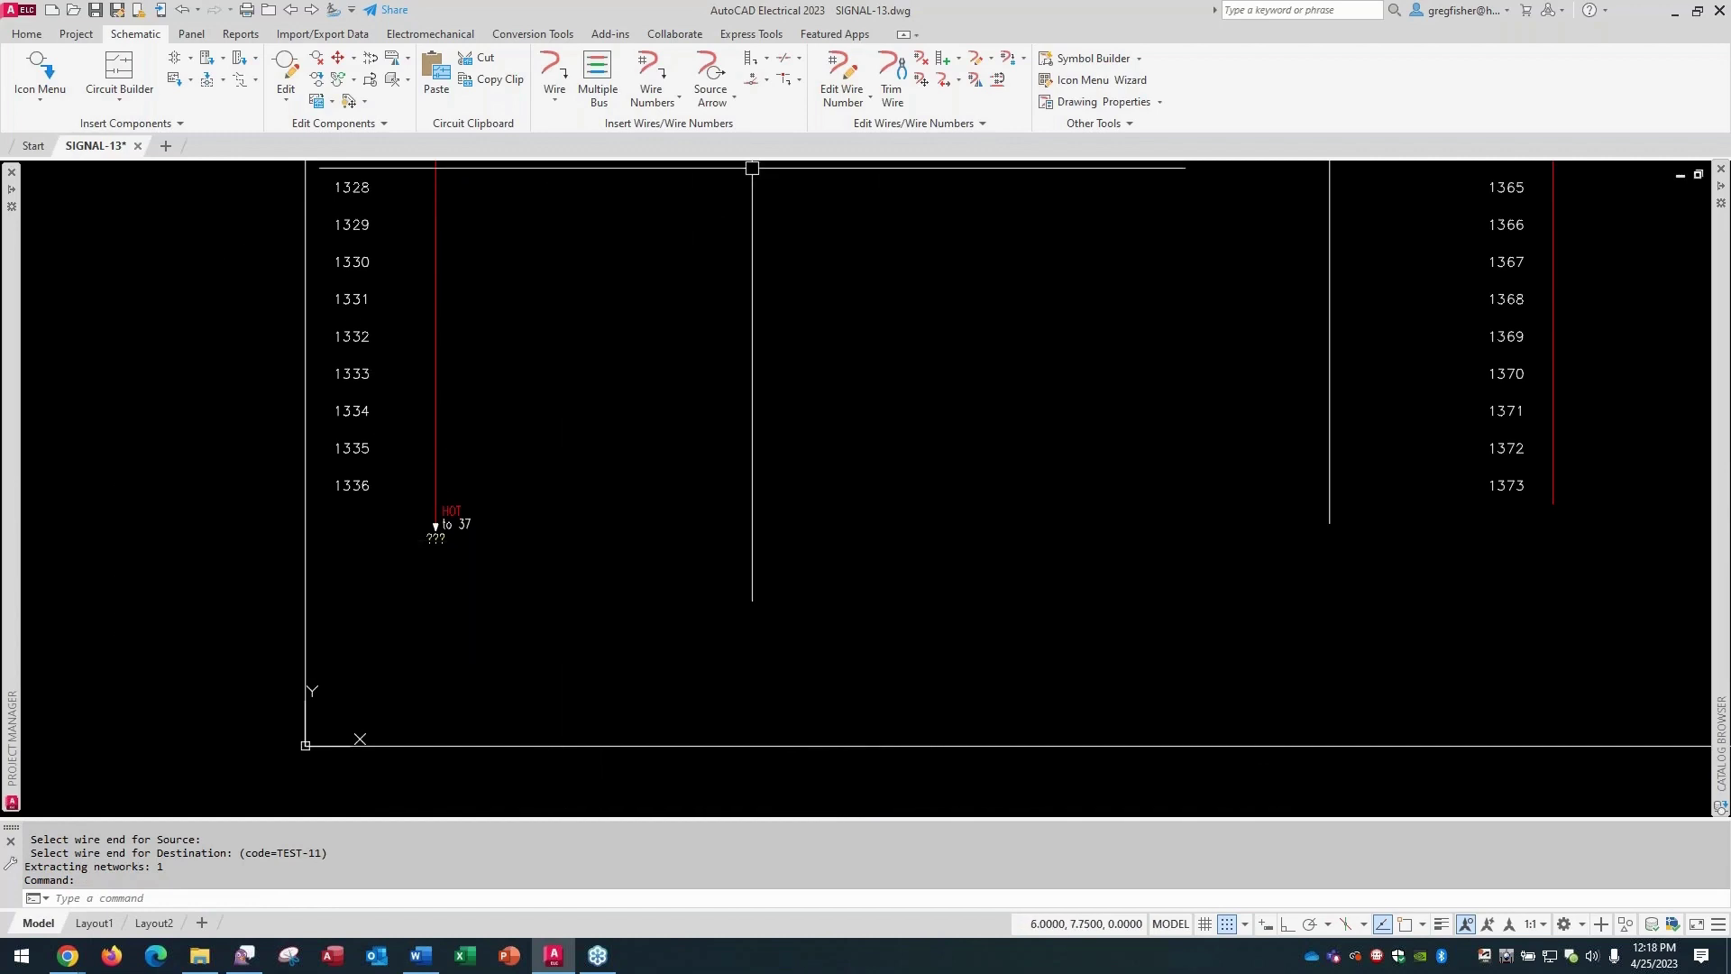
left_click(651, 74)
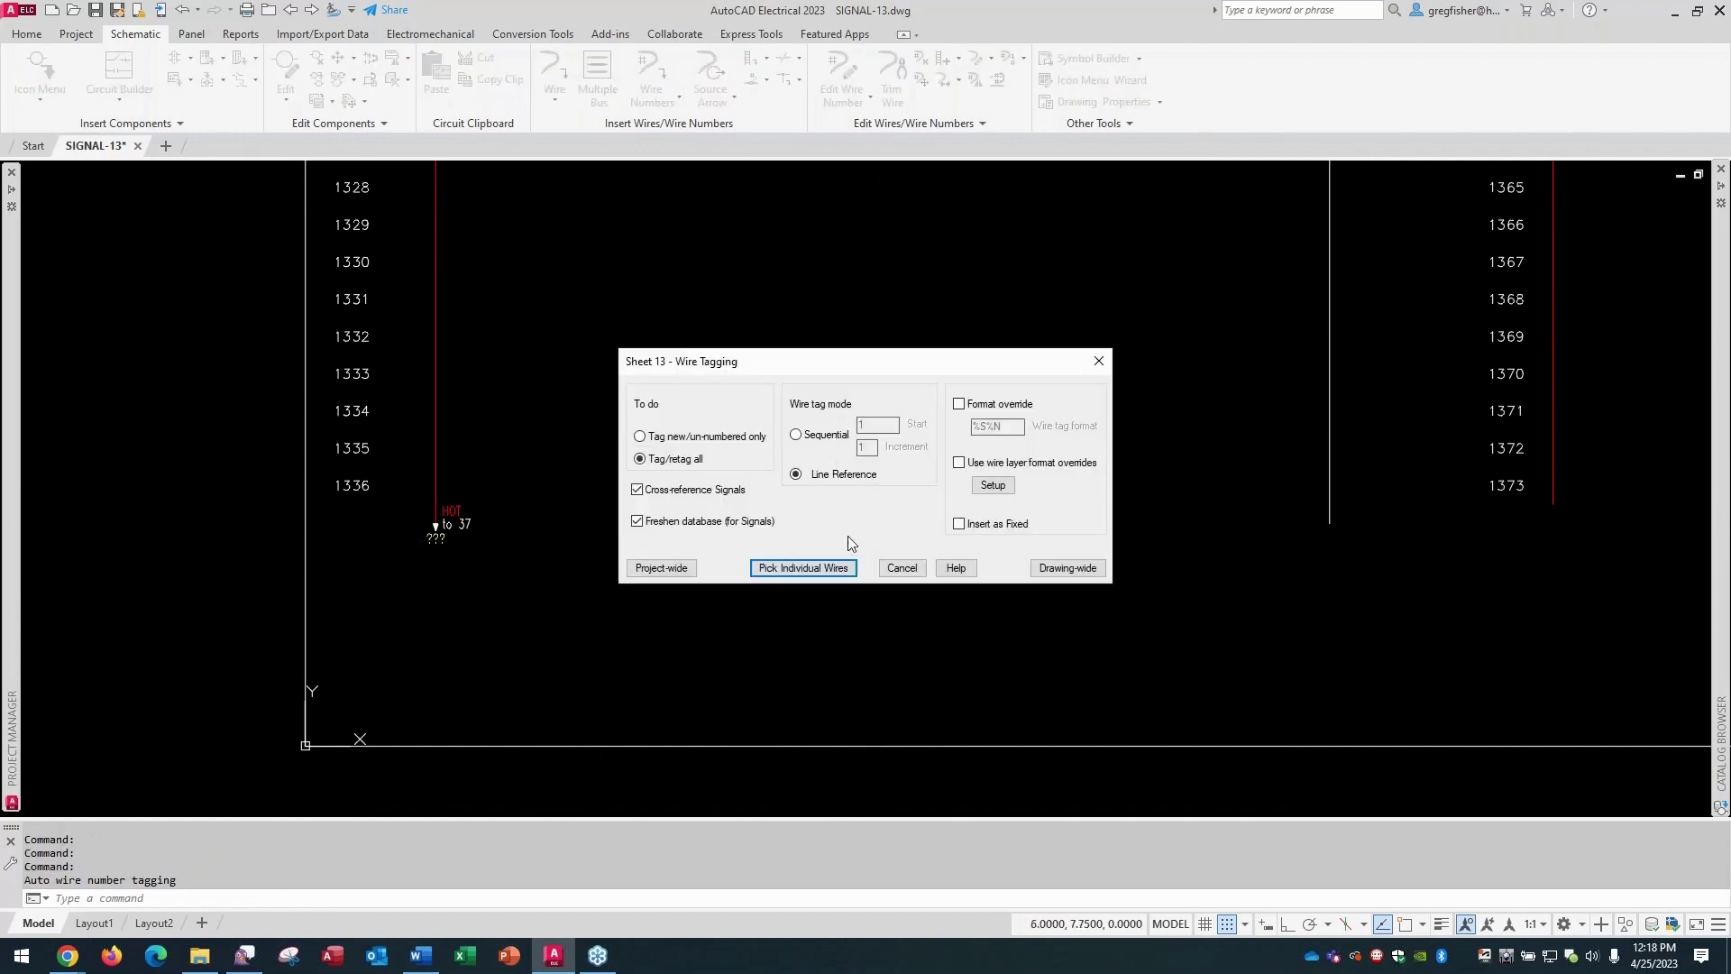
left_click(834, 568)
left_click(436, 372)
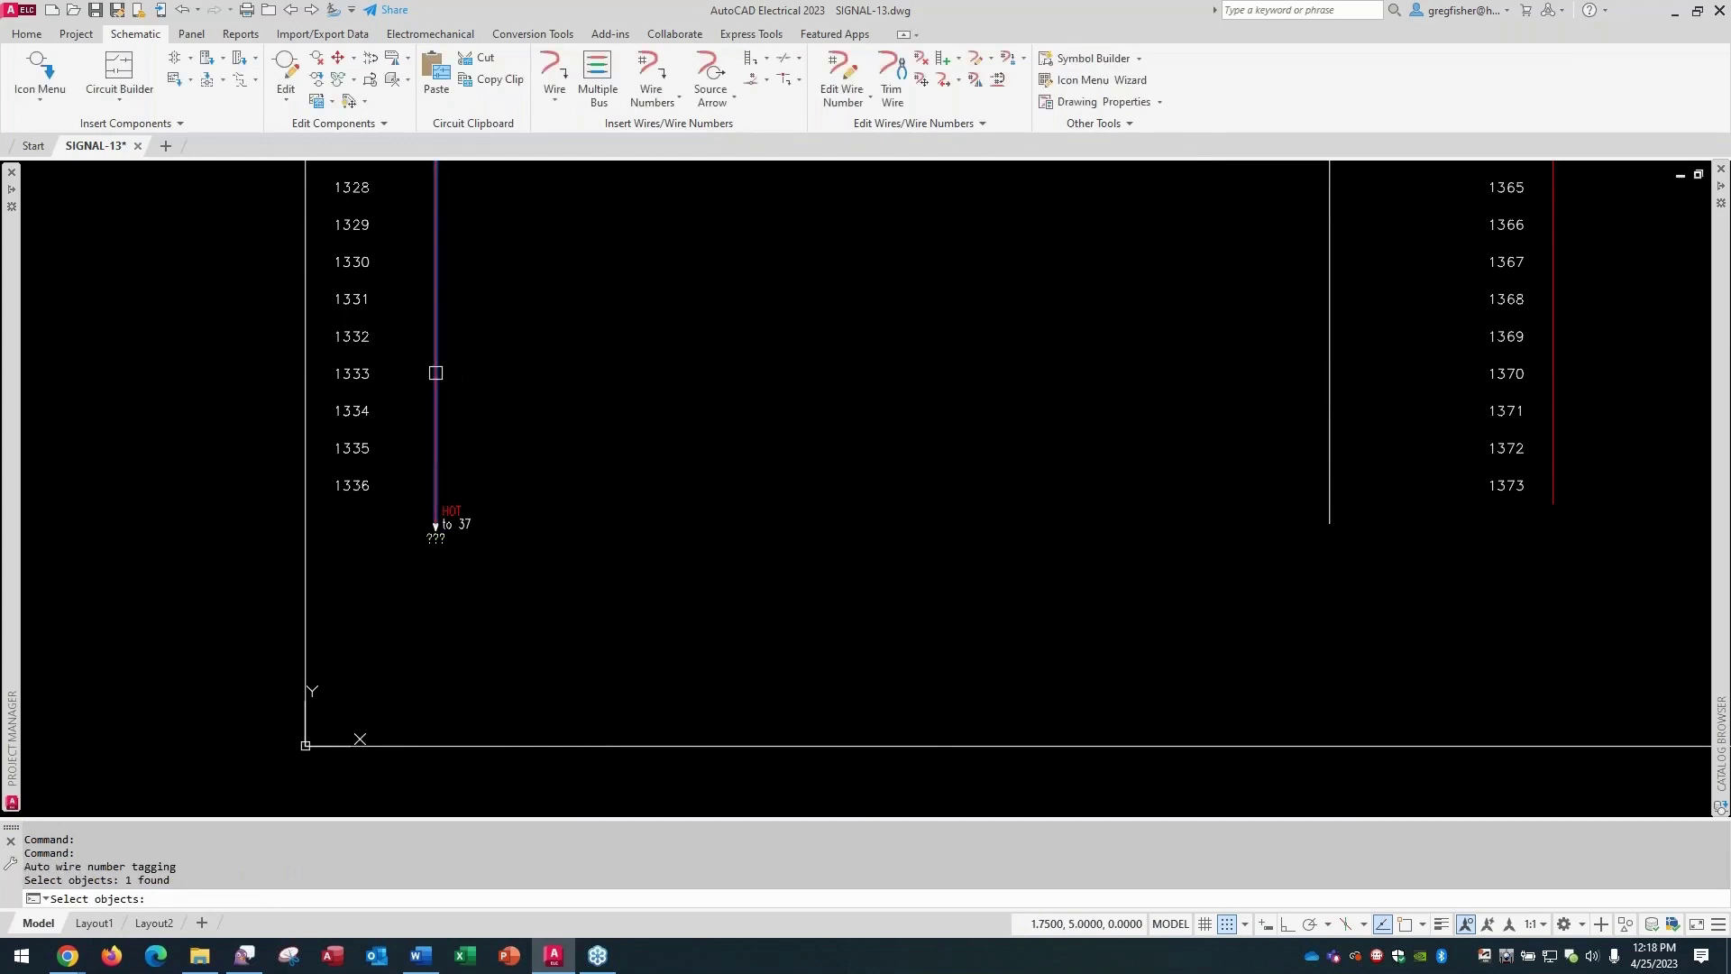
key("Return")
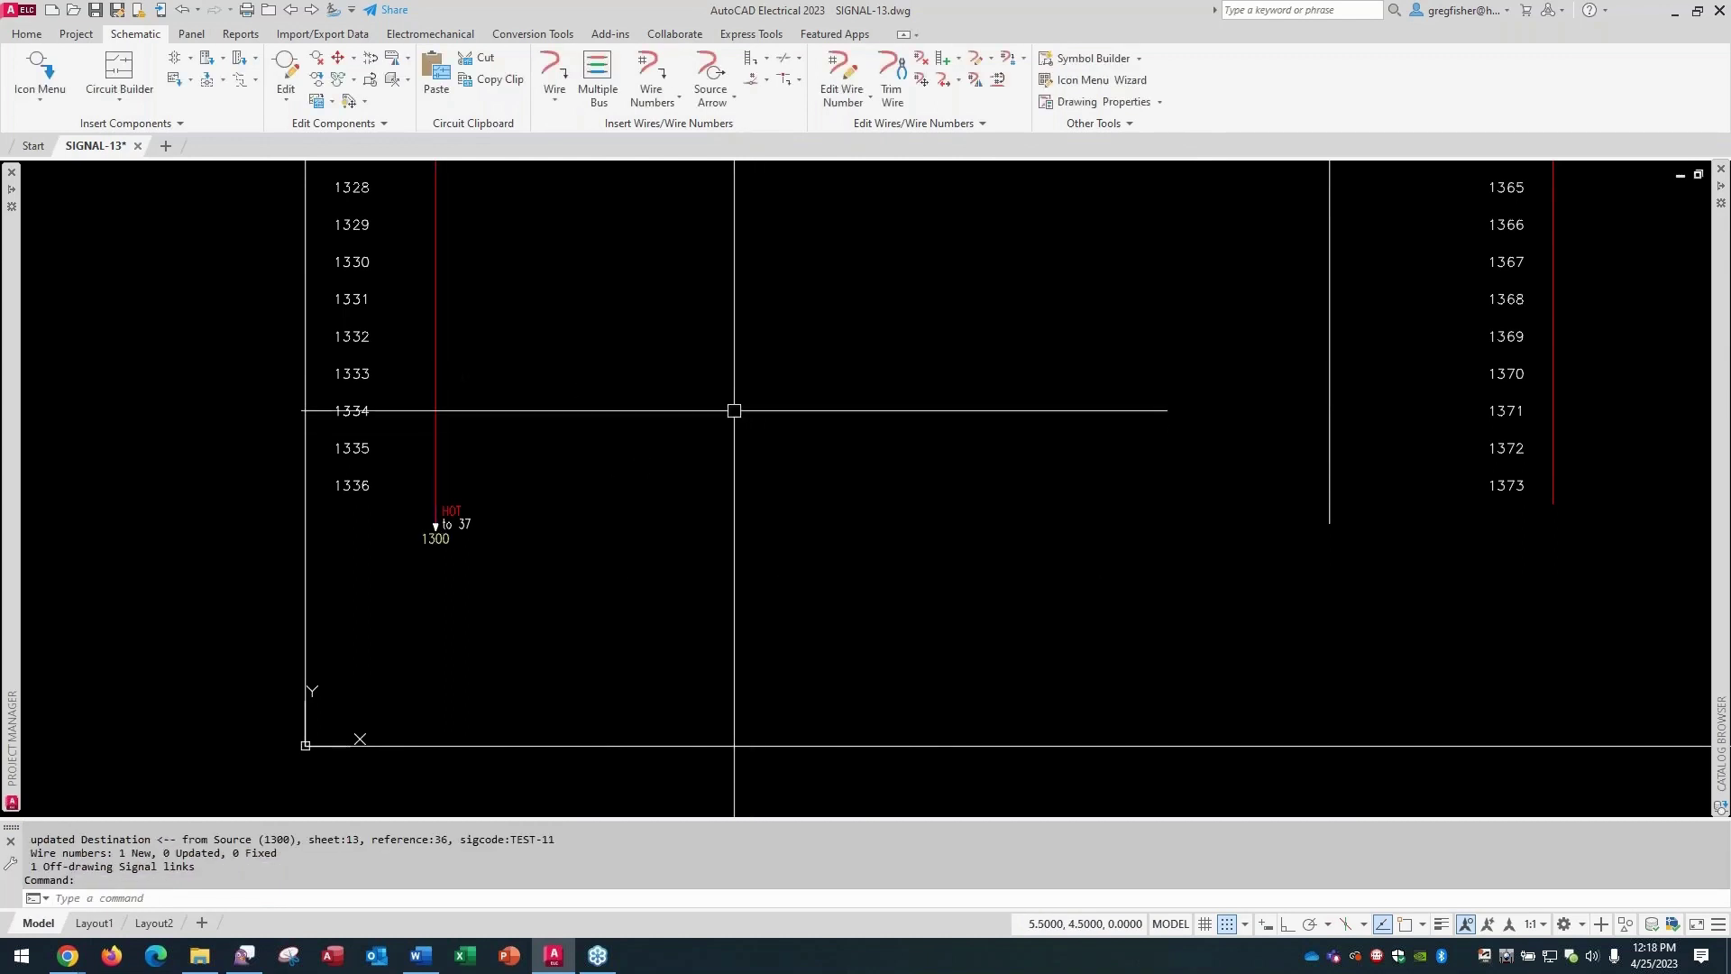
scroll(388, 568, "up", 5)
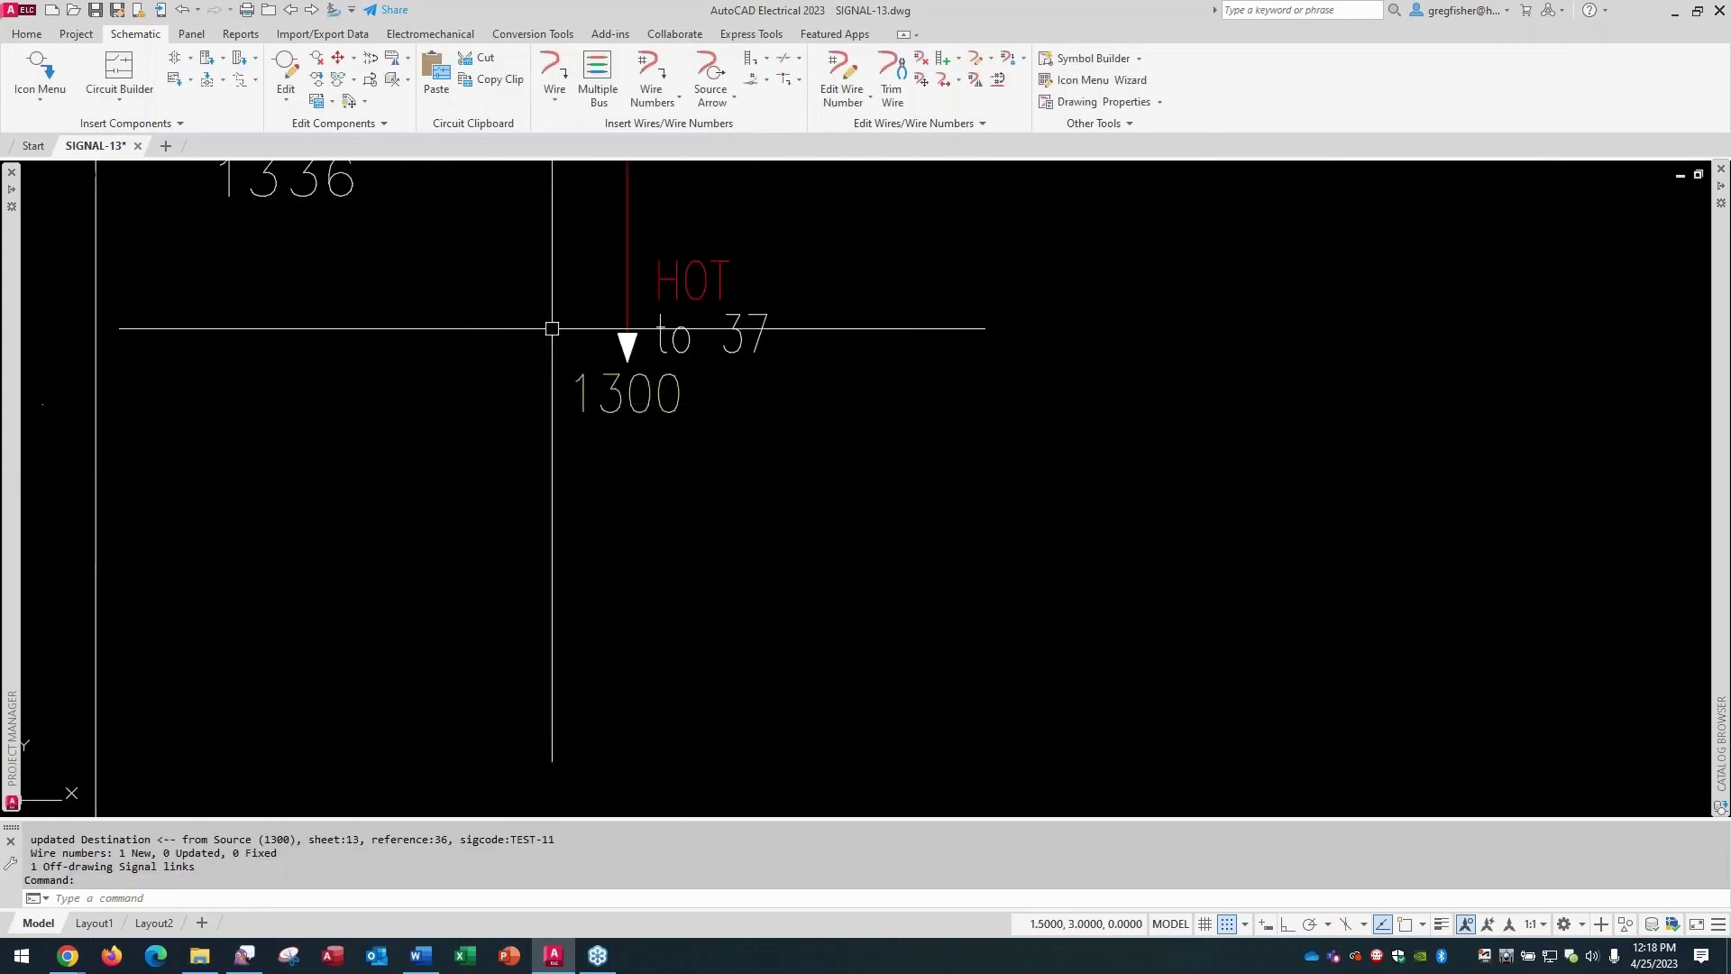
scroll(567, 333, "up", 2)
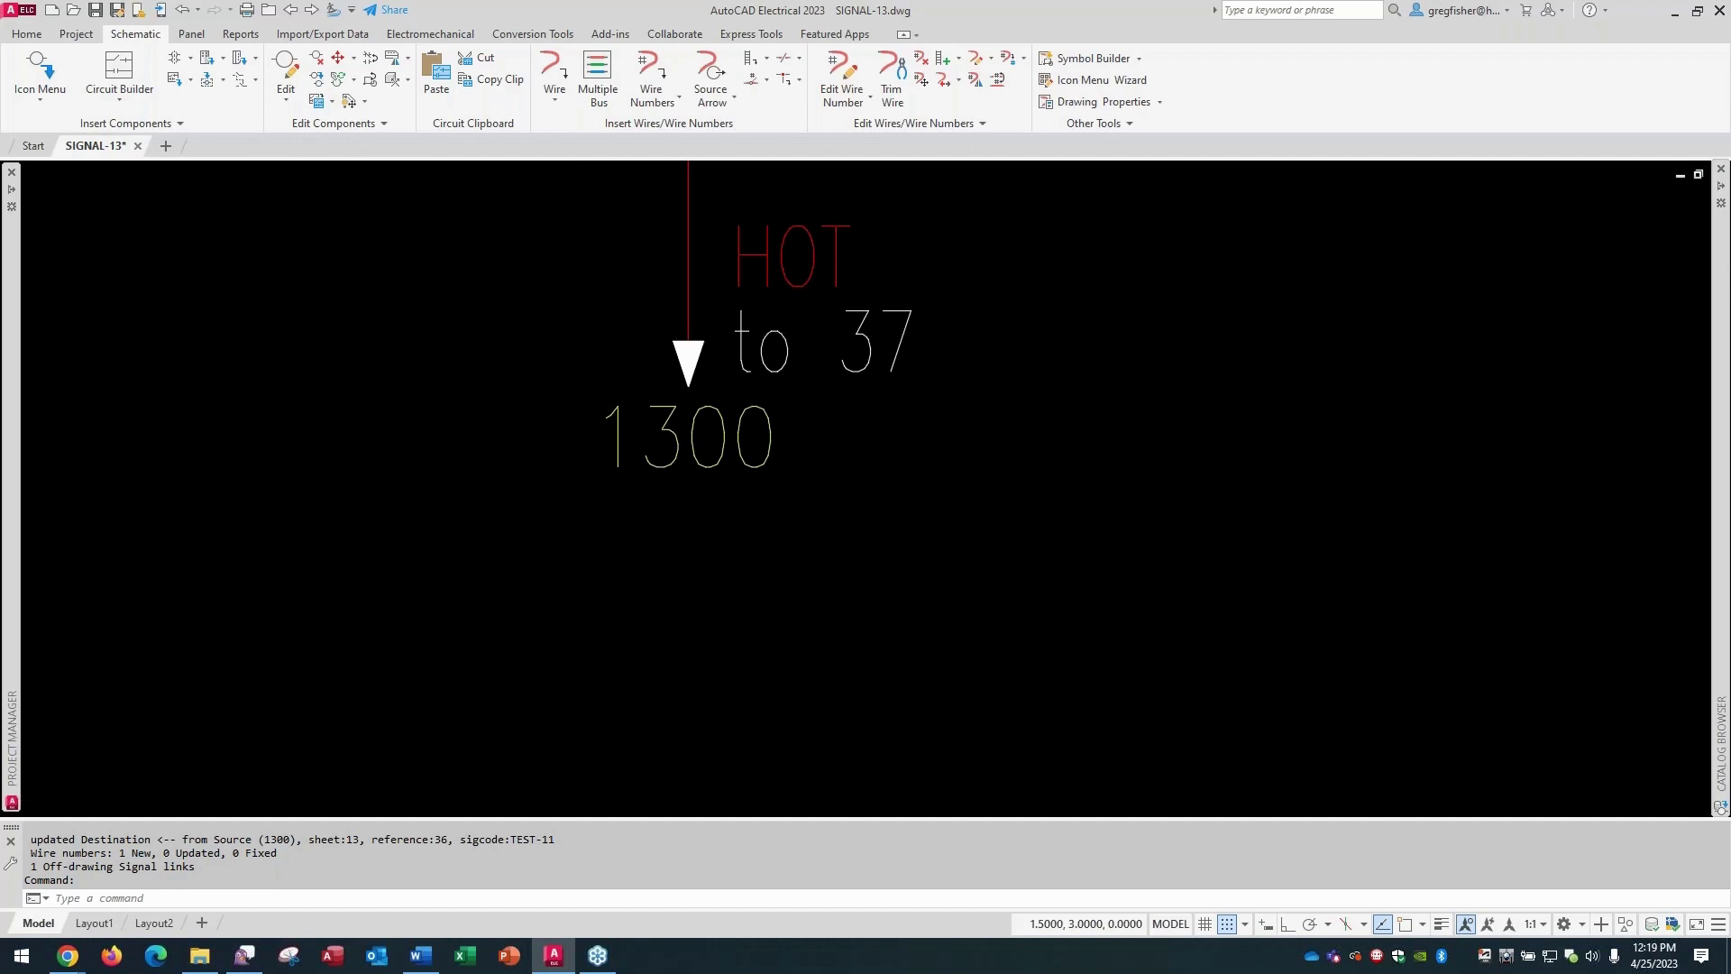
scroll(586, 346, "down", 2)
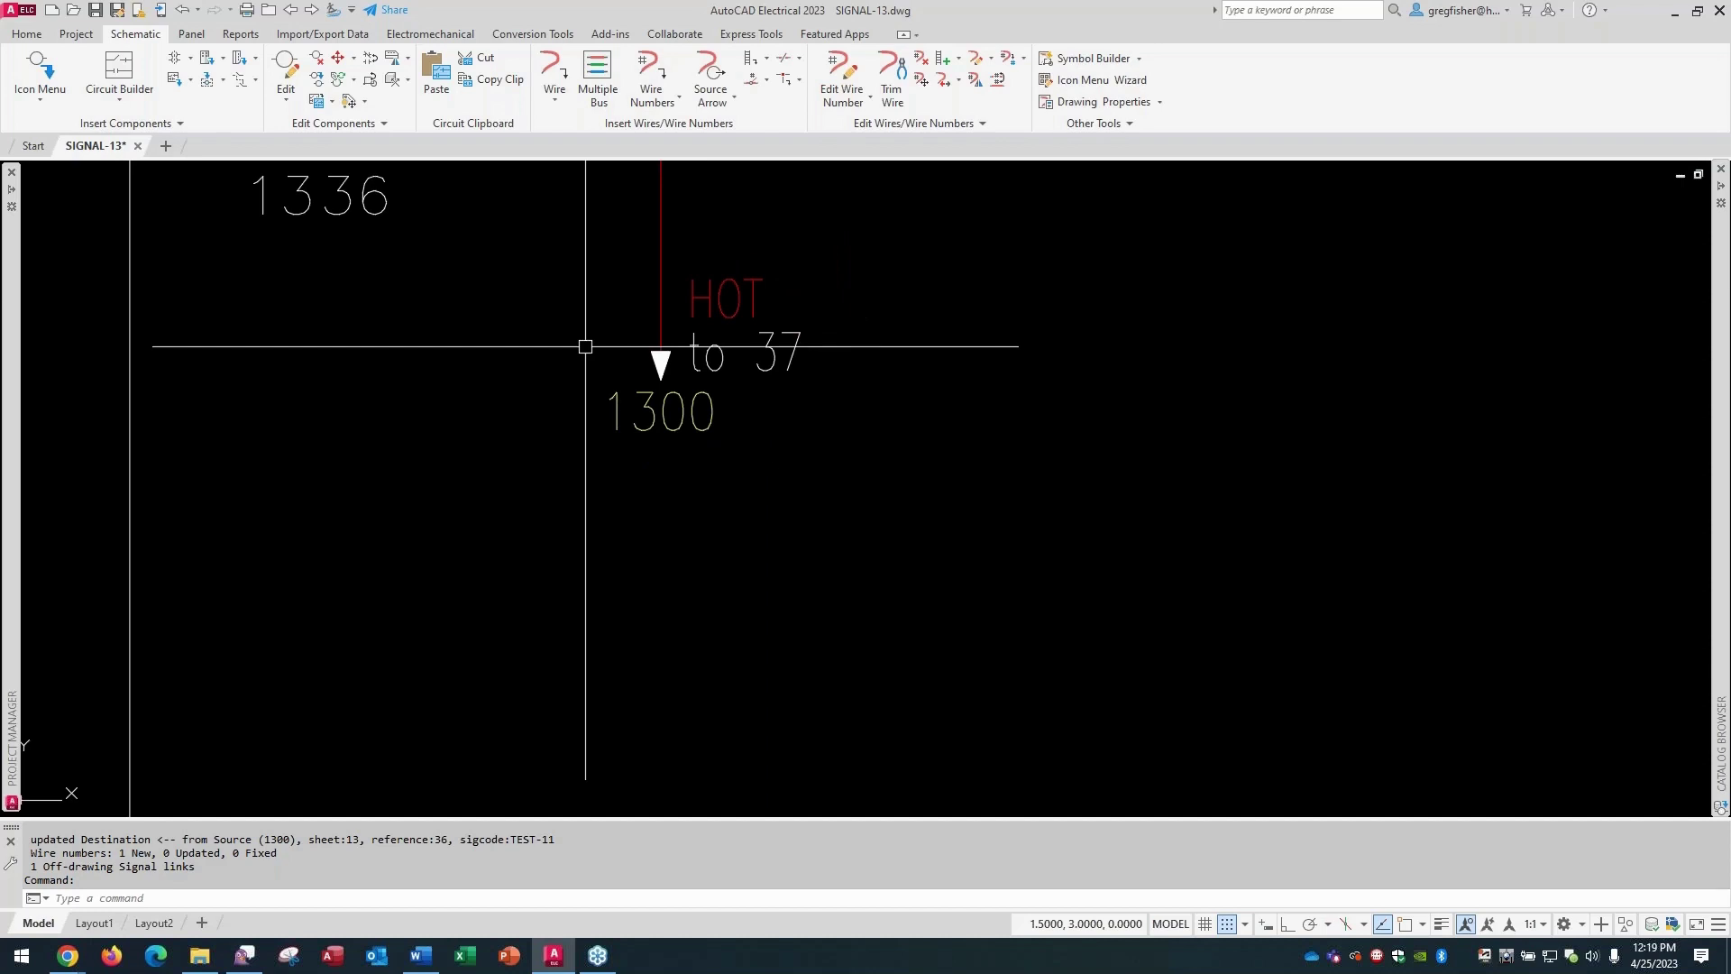
Examine the schematic component icon menu and the SIGNAL project's schematic library paths, comparing the CUSTOM and jic125 entries, and leave both dialogs without changes.
left_click(40, 68)
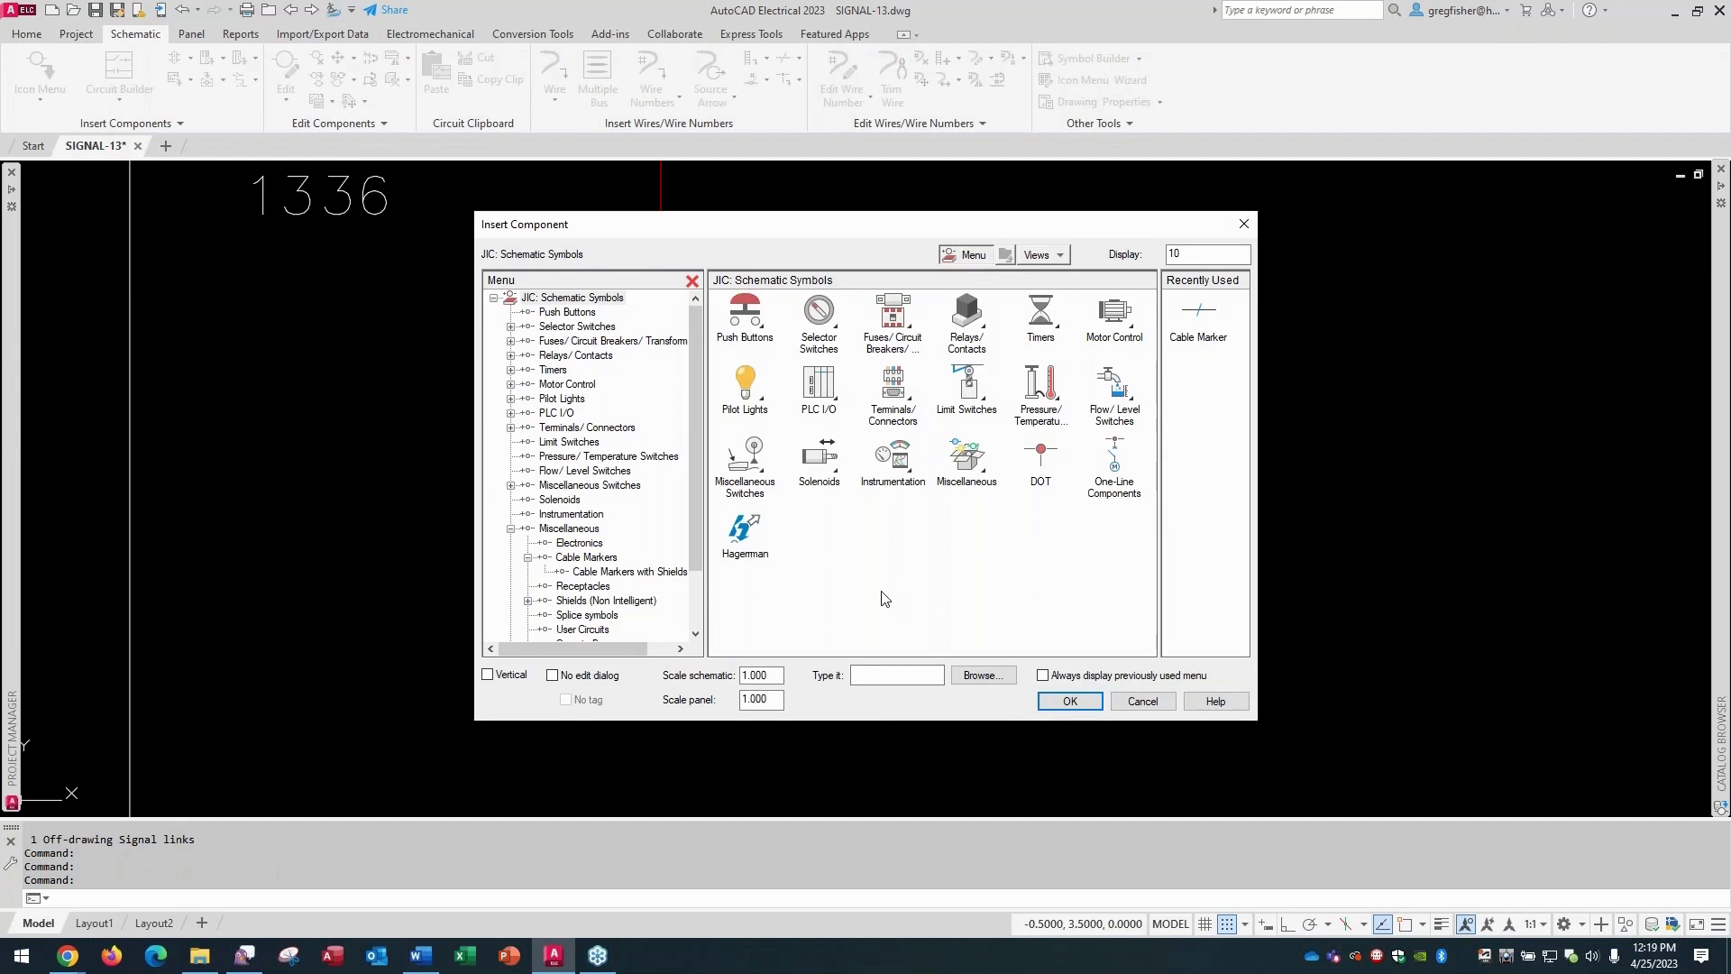
left_click(1142, 700)
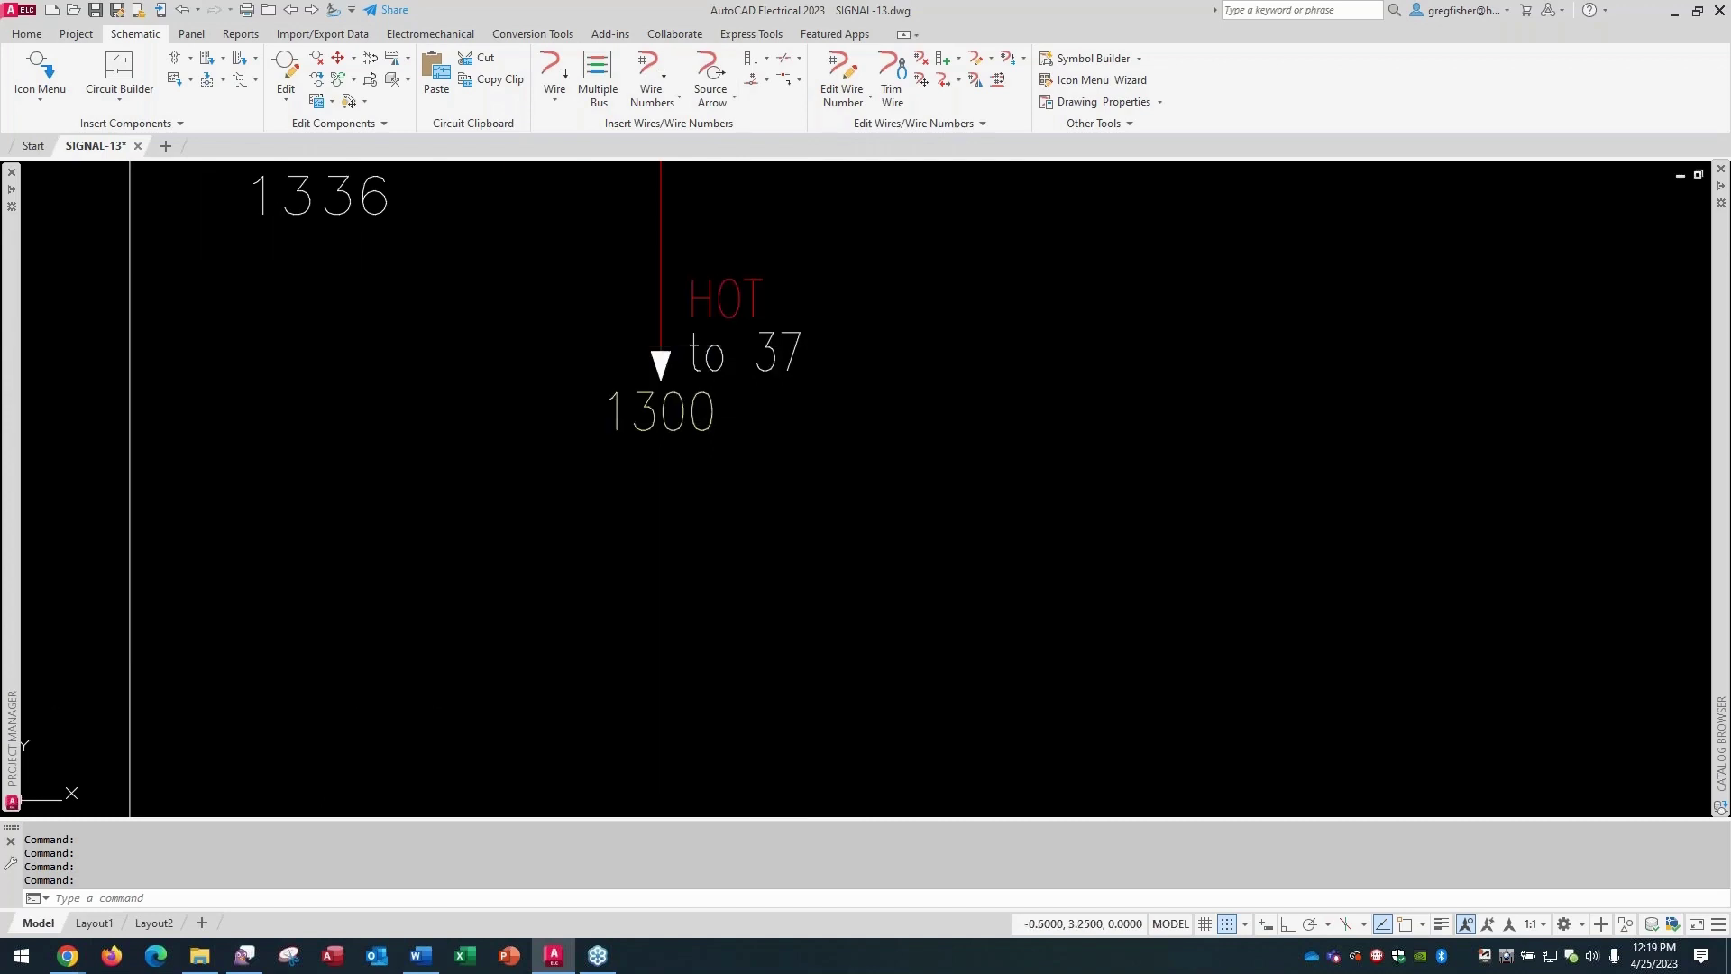
mouse_move(13, 298)
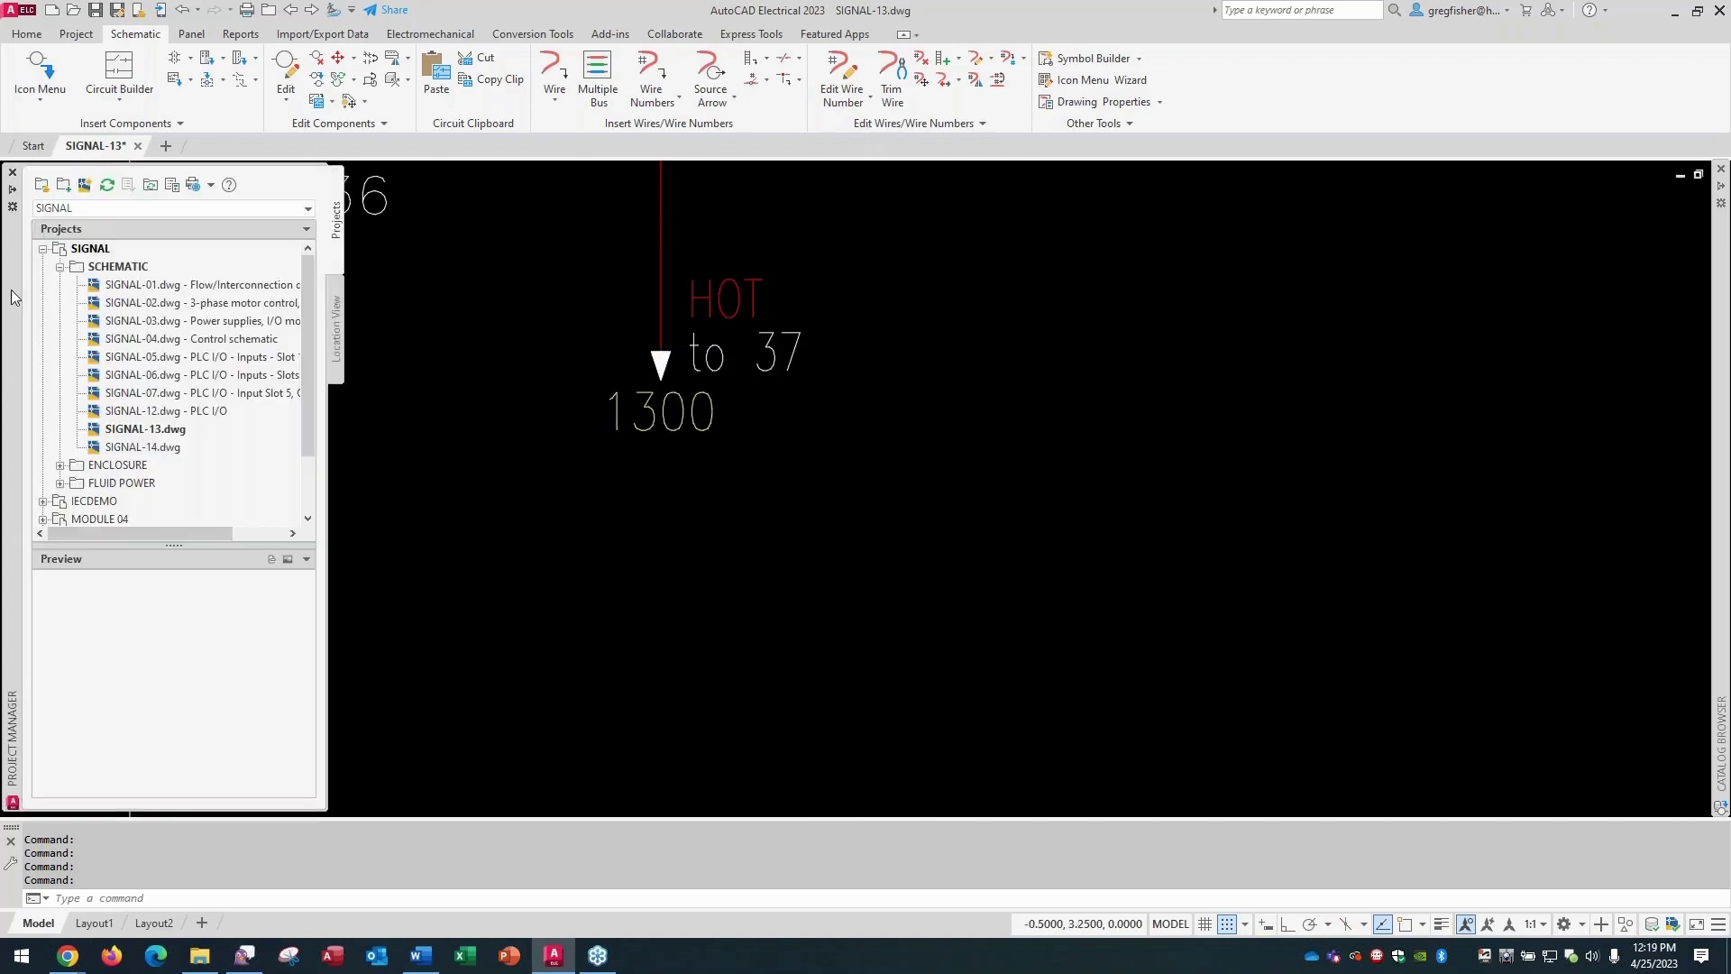
right_click(99, 256)
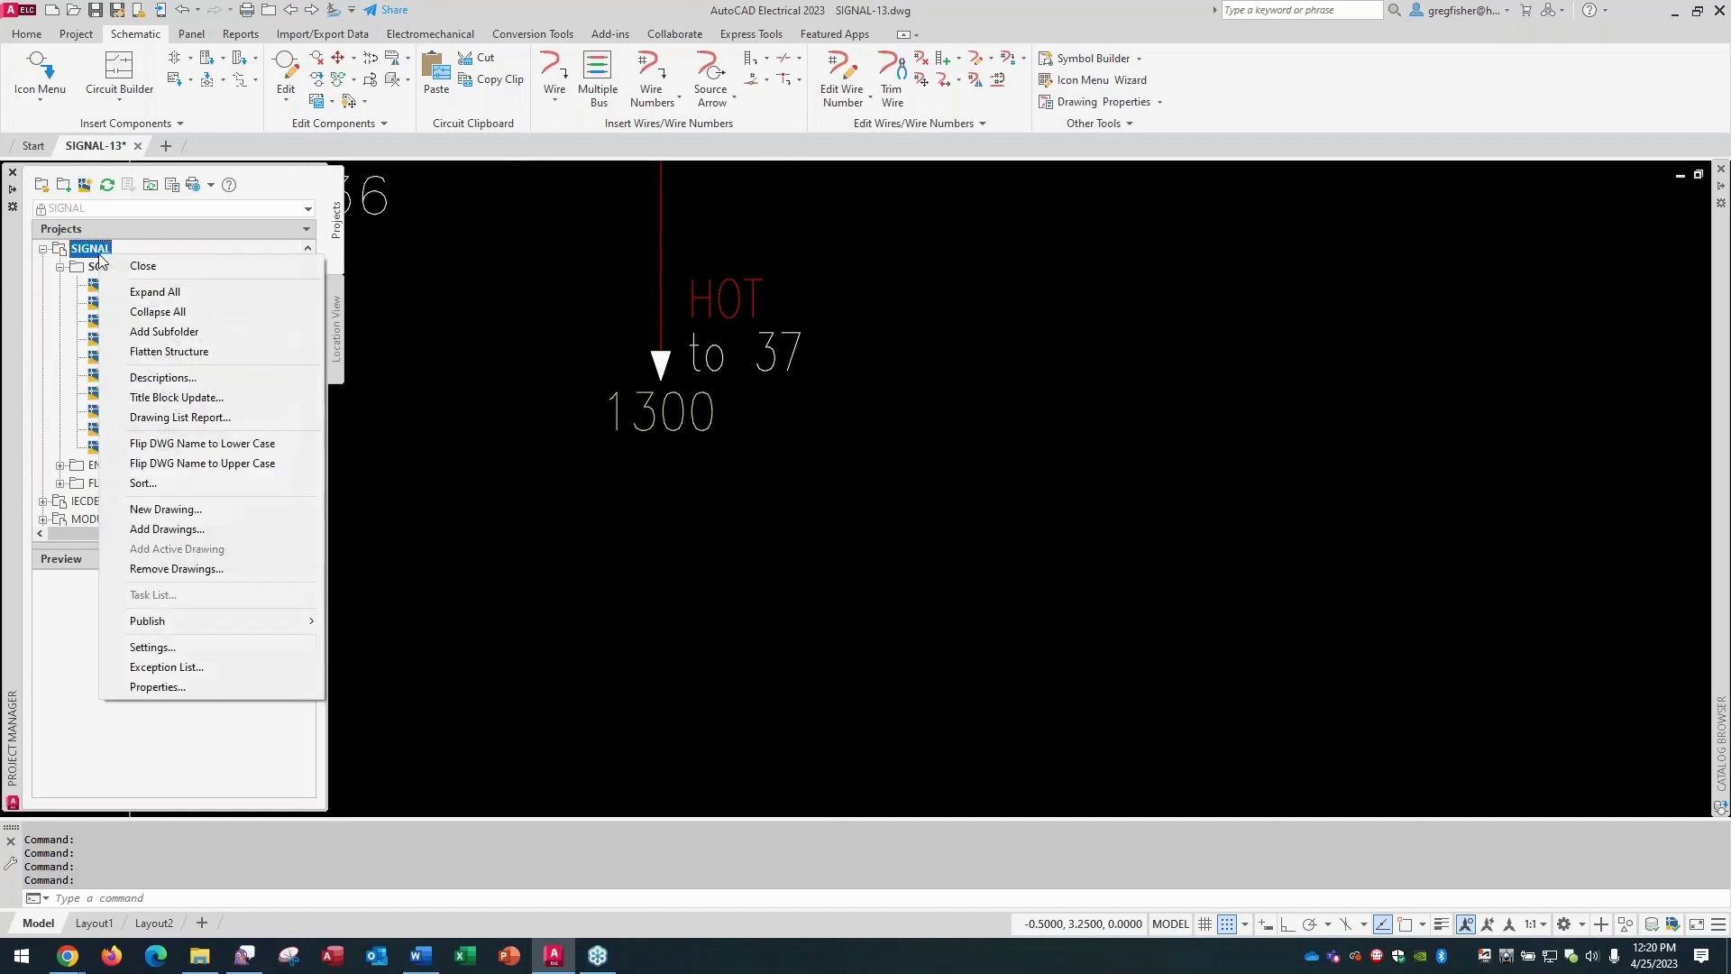
left_click(162, 688)
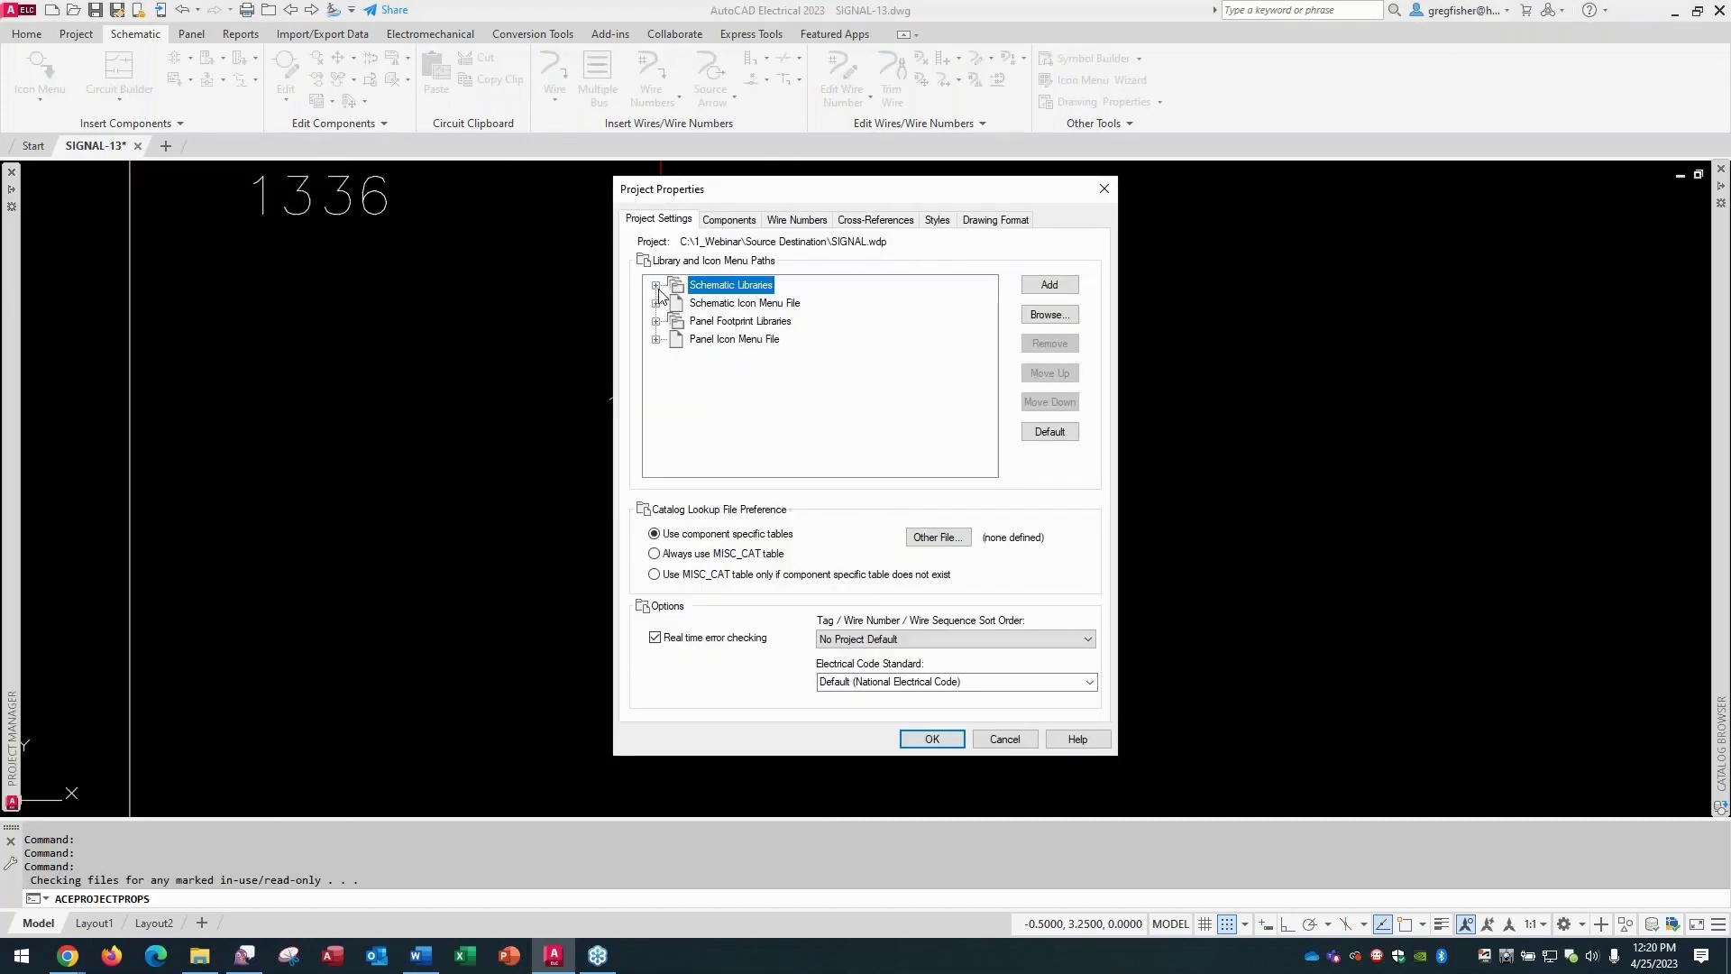
left_click(656, 285)
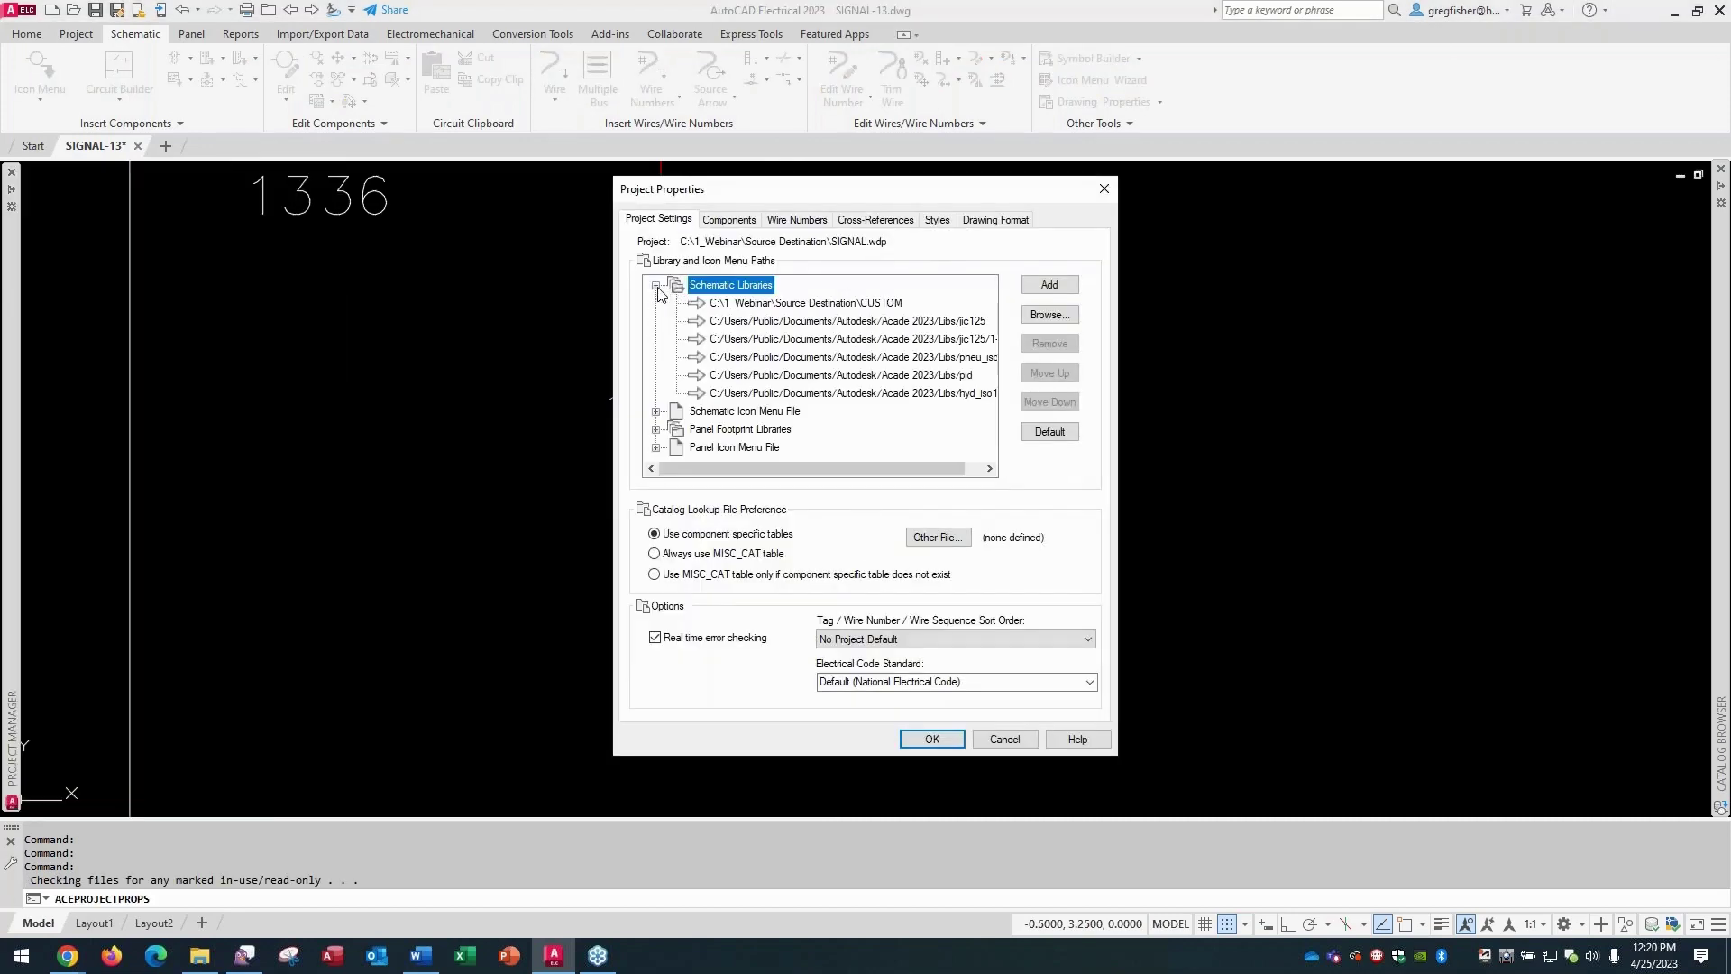
left_click(878, 305)
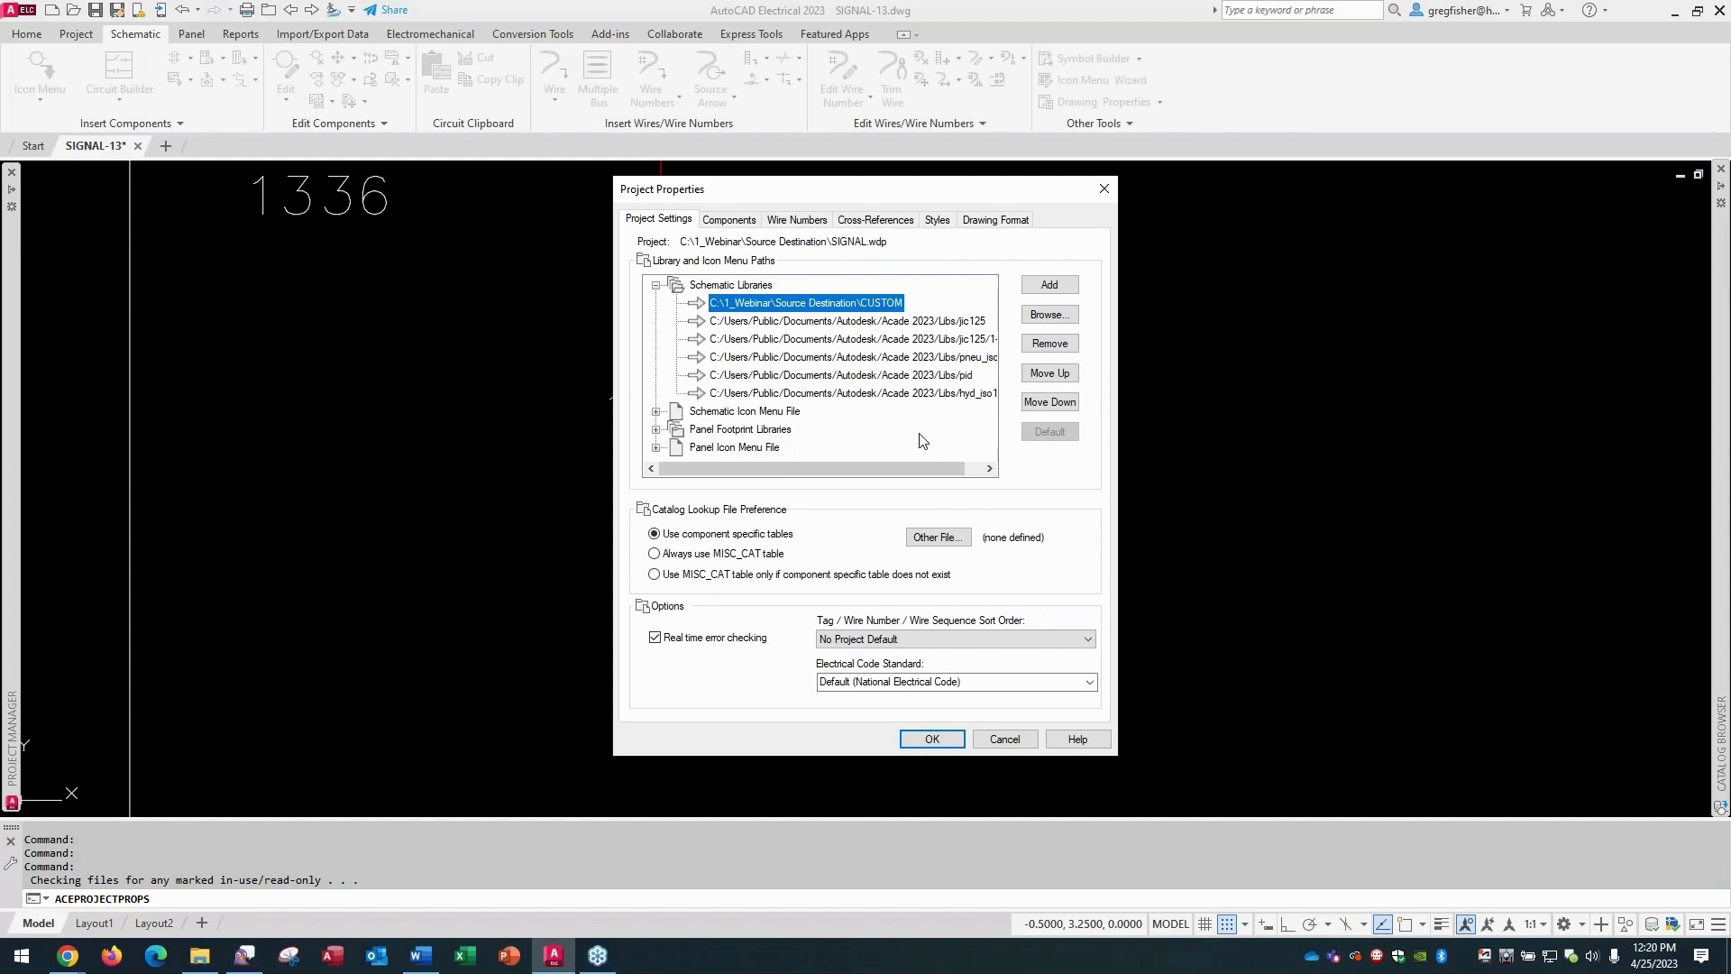
left_click(897, 322)
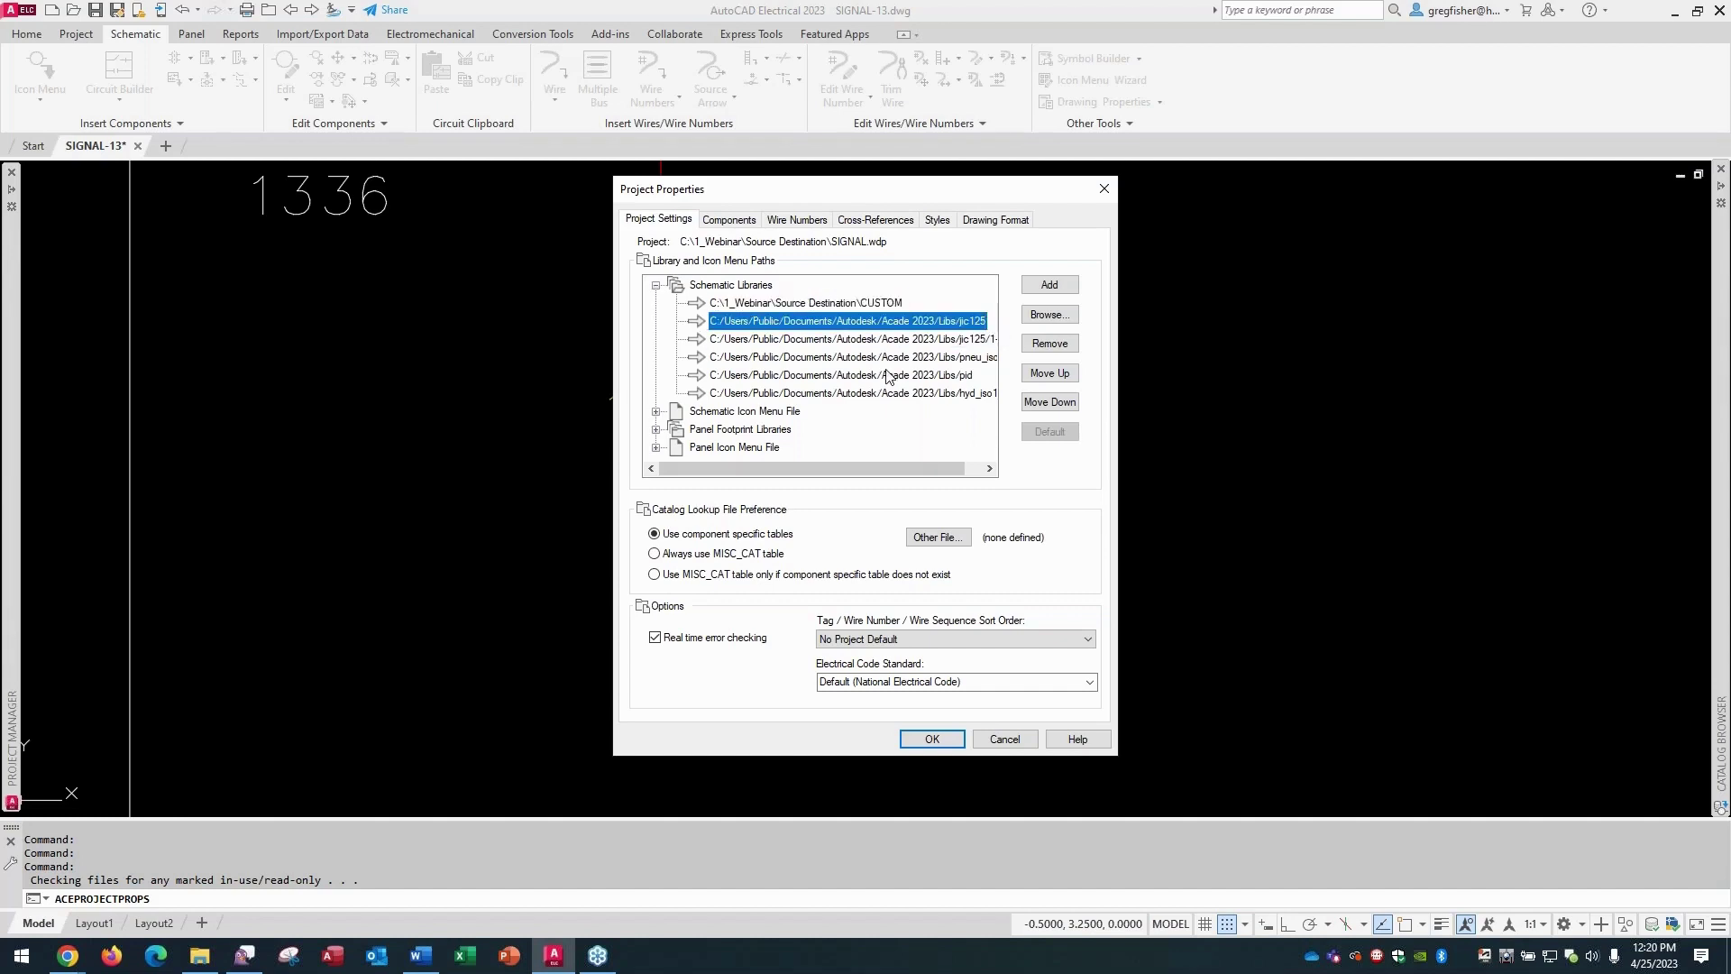
left_click(879, 305)
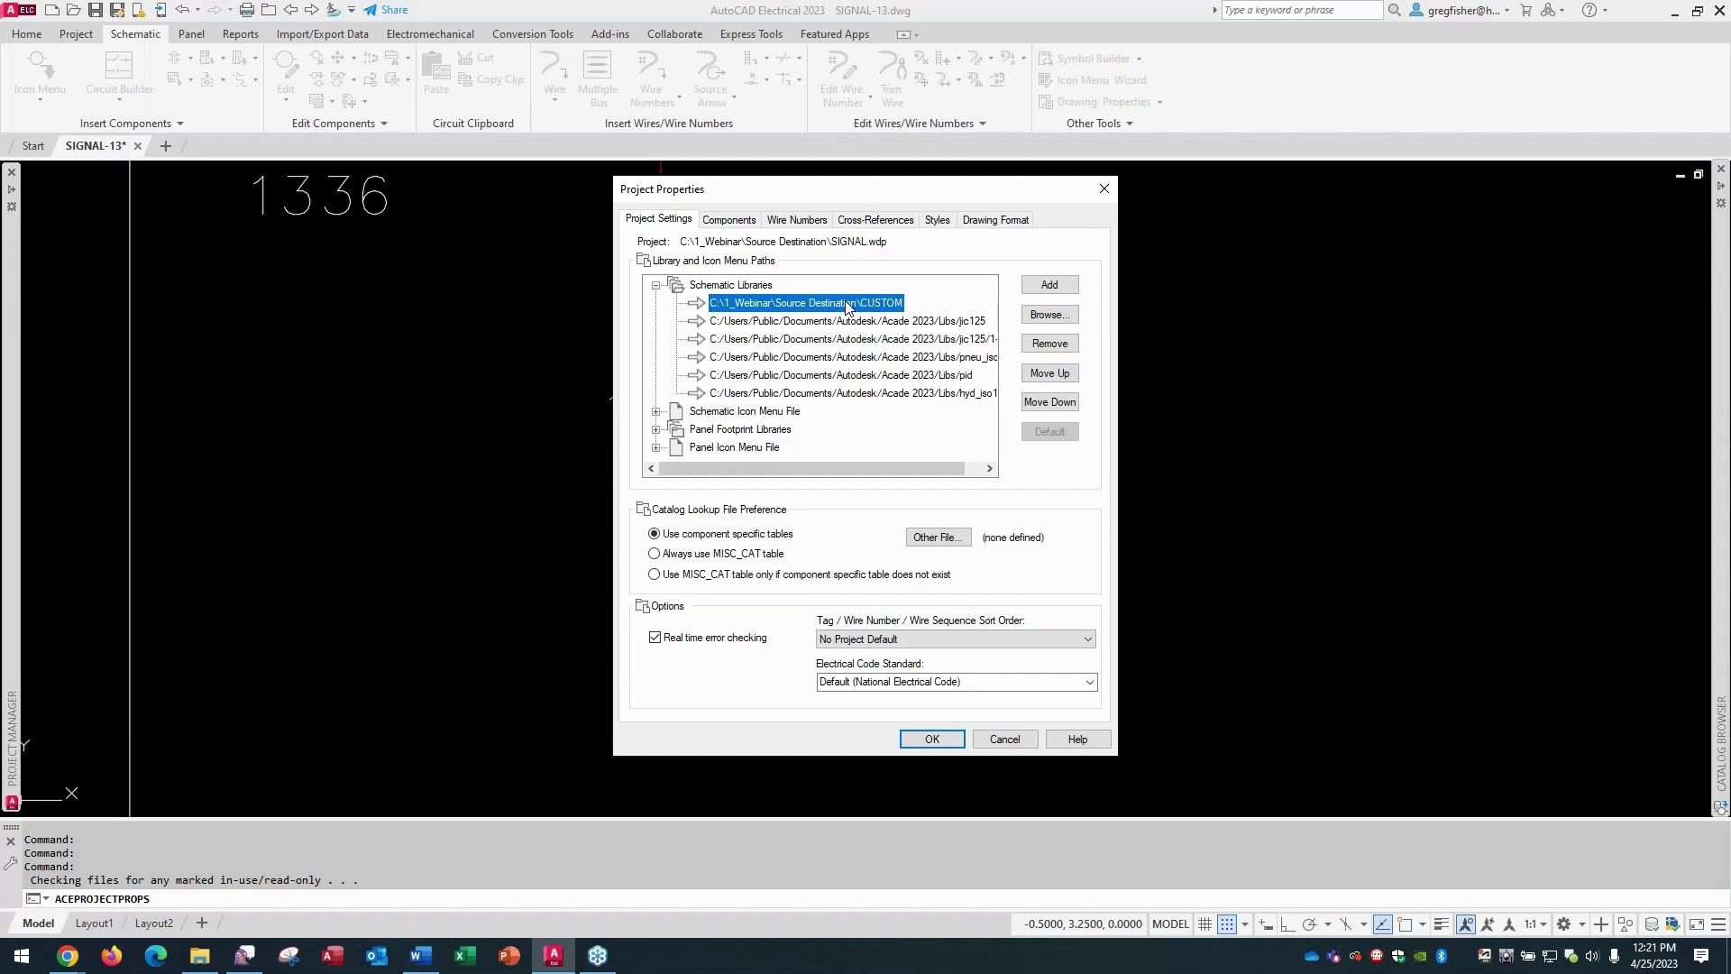
left_click(1026, 735)
scroll(947, 492, "down", 5)
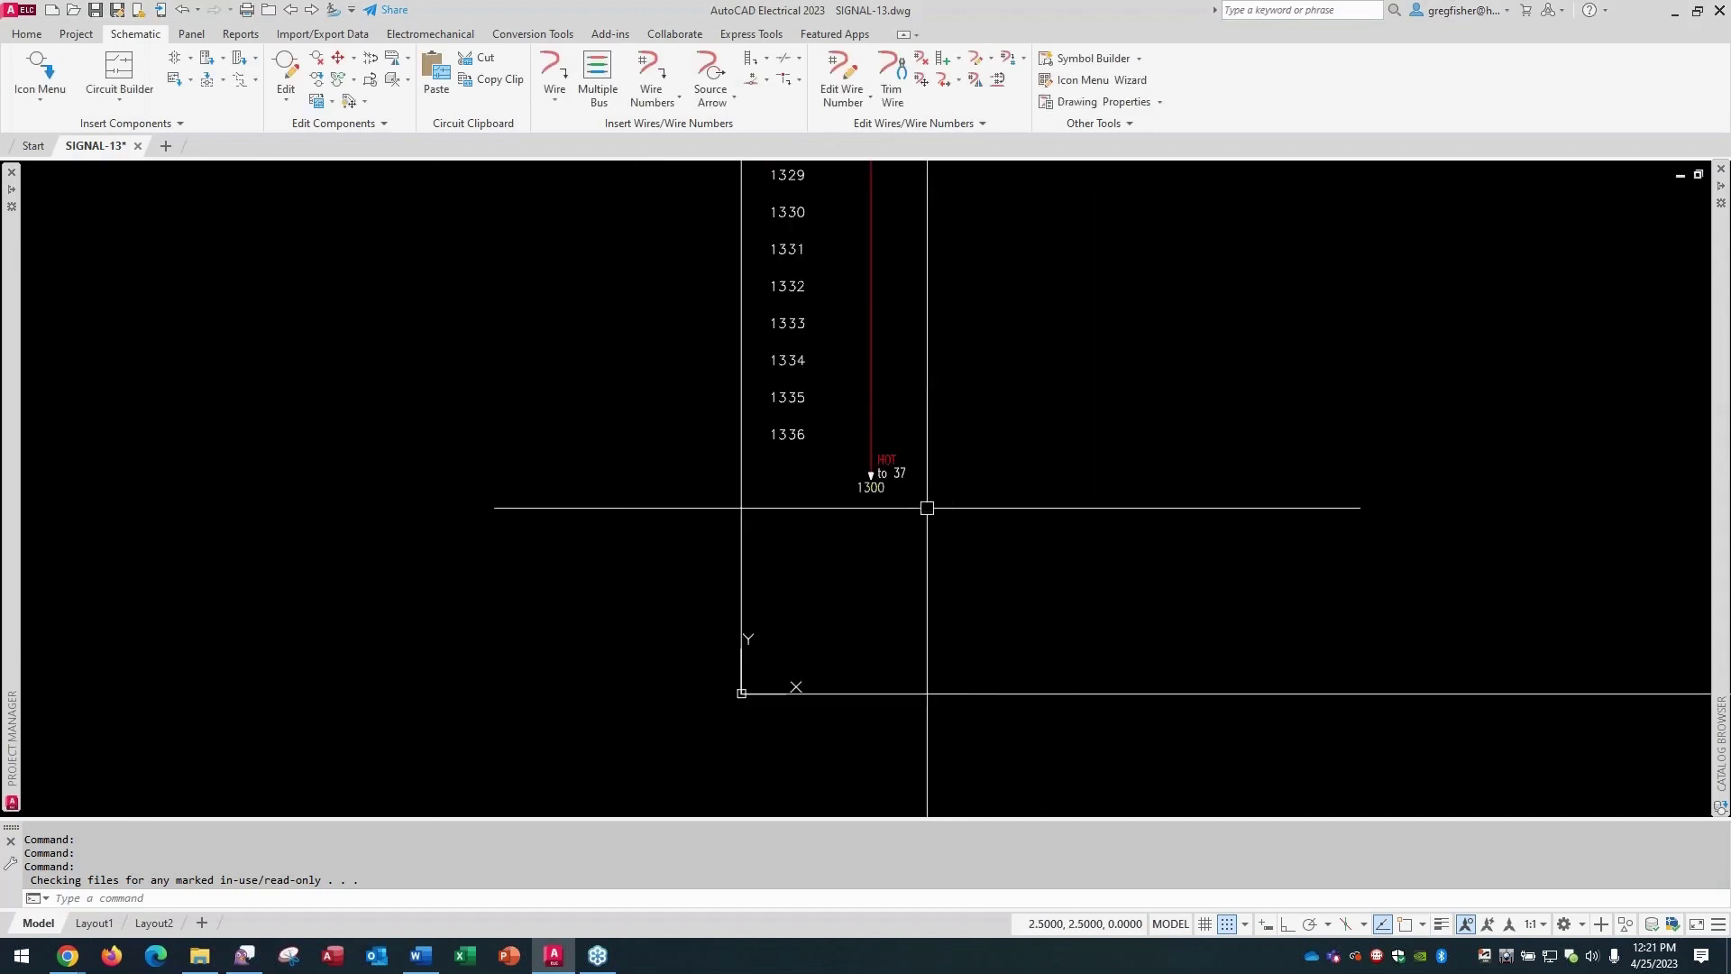
scroll(945, 489, "up", 2)
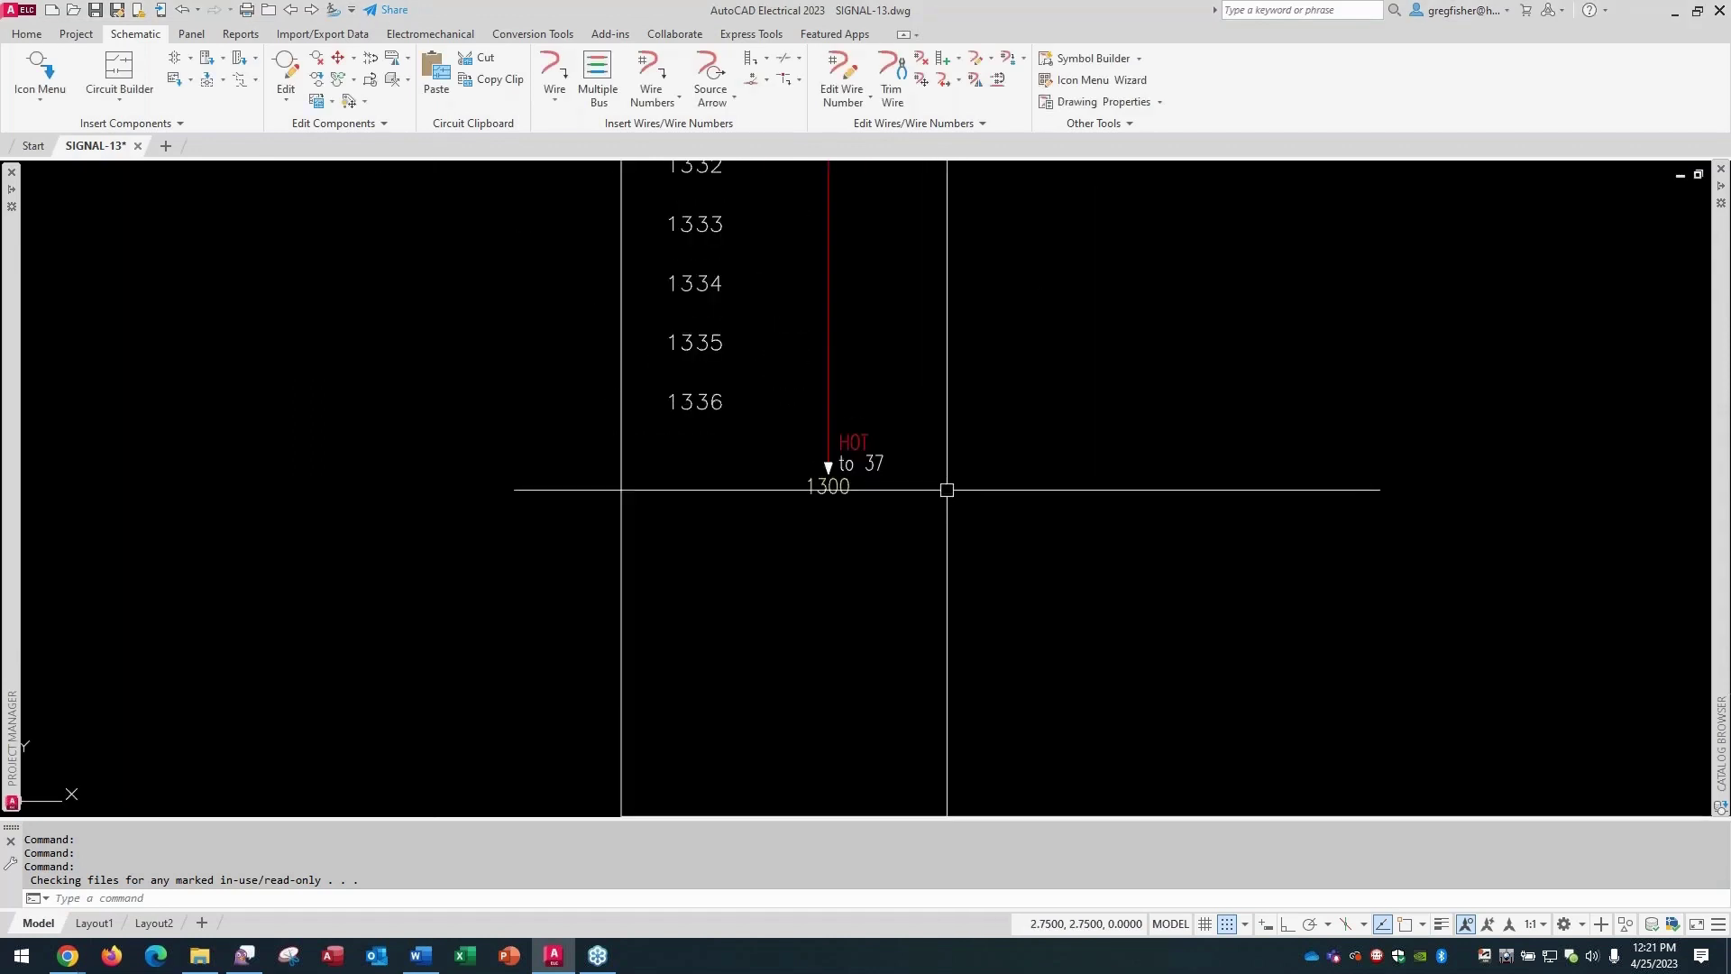